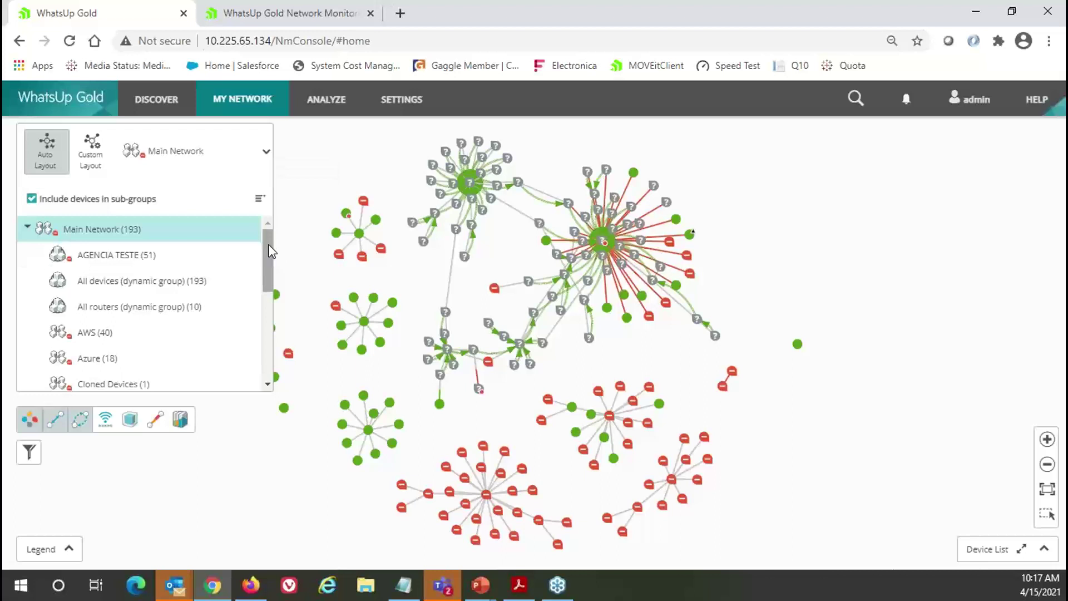
Display the VCENTER (SALES) group's network map in custom layout with the group list collapsed
{"action": "left_click_drag", "start_coordinate": [266, 251], "coordinate": [264, 338]}
{"action": "left_click", "coordinate": [131, 383]}
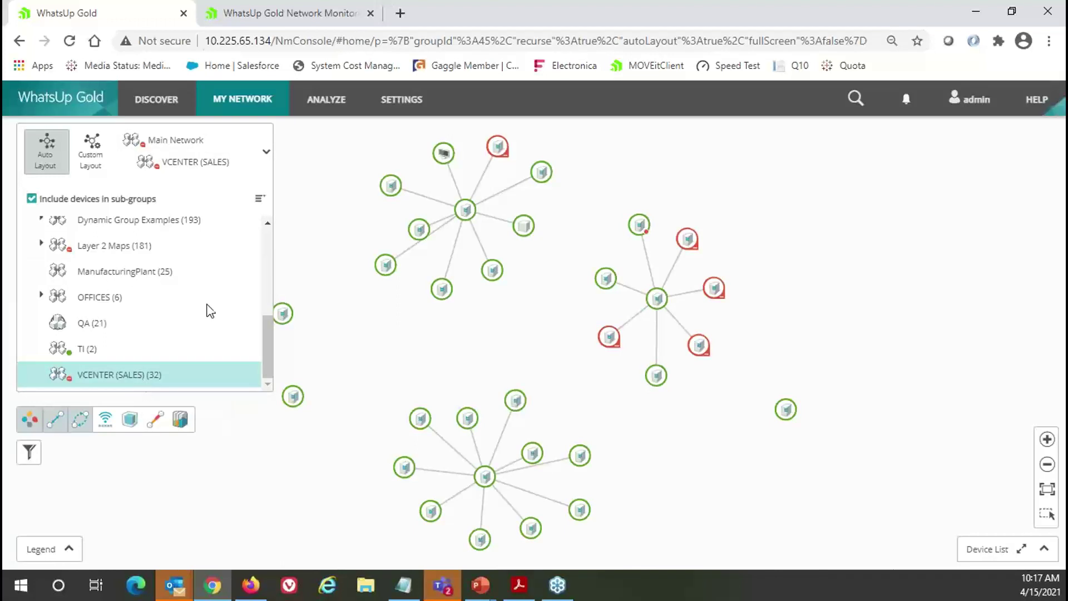
{"action": "left_click", "coordinate": [92, 159]}
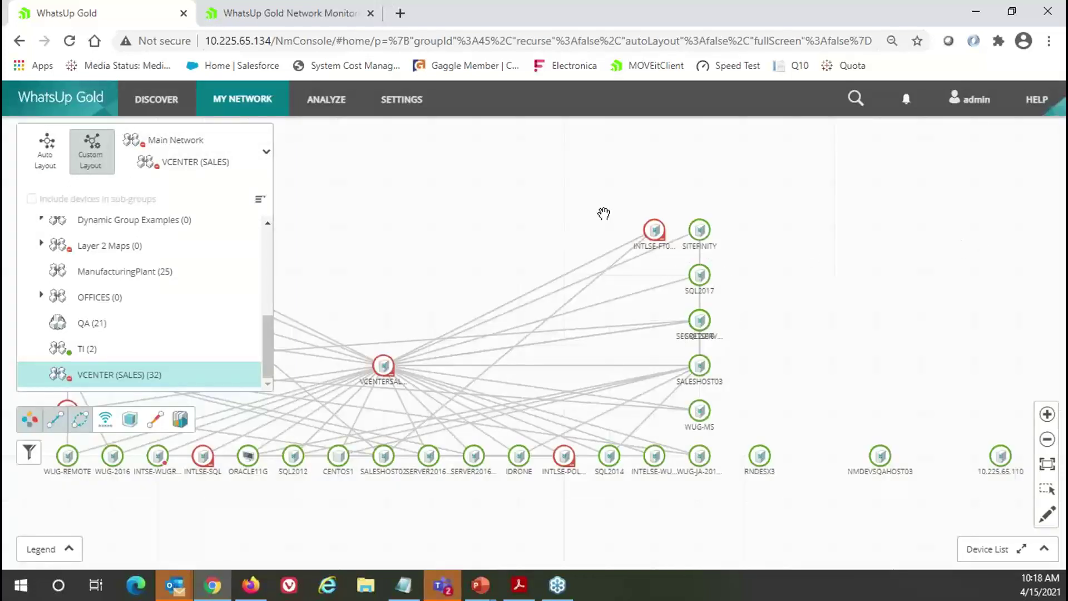
{"action": "left_click", "coordinate": [265, 154]}
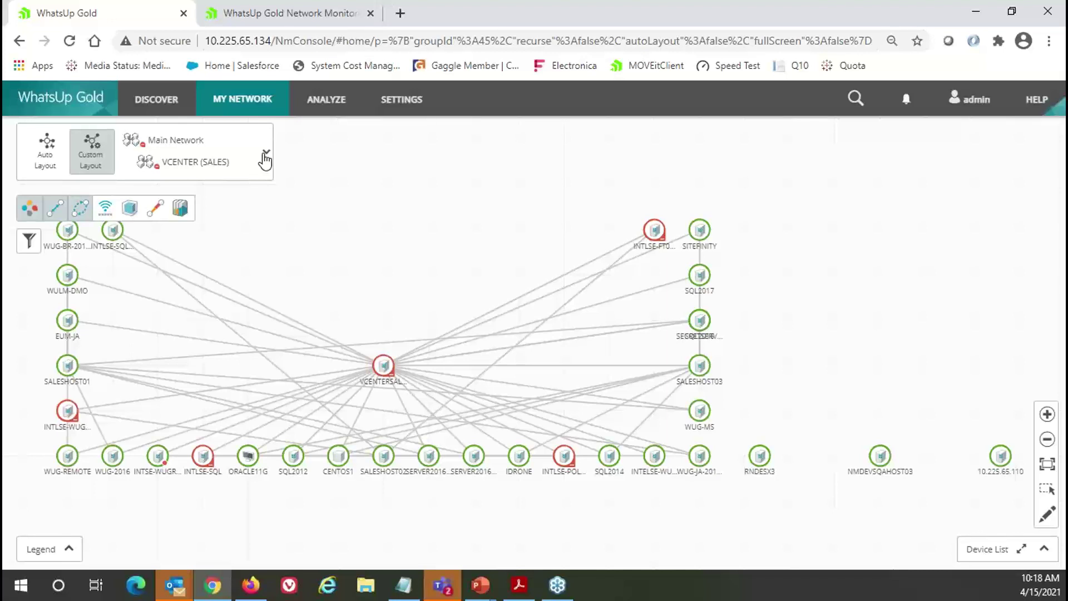
Review the Elasticsearch connection, log collection and syslog server options in Log Management Settings, and leave without saving
{"action": "left_click", "coordinate": [414, 107]}
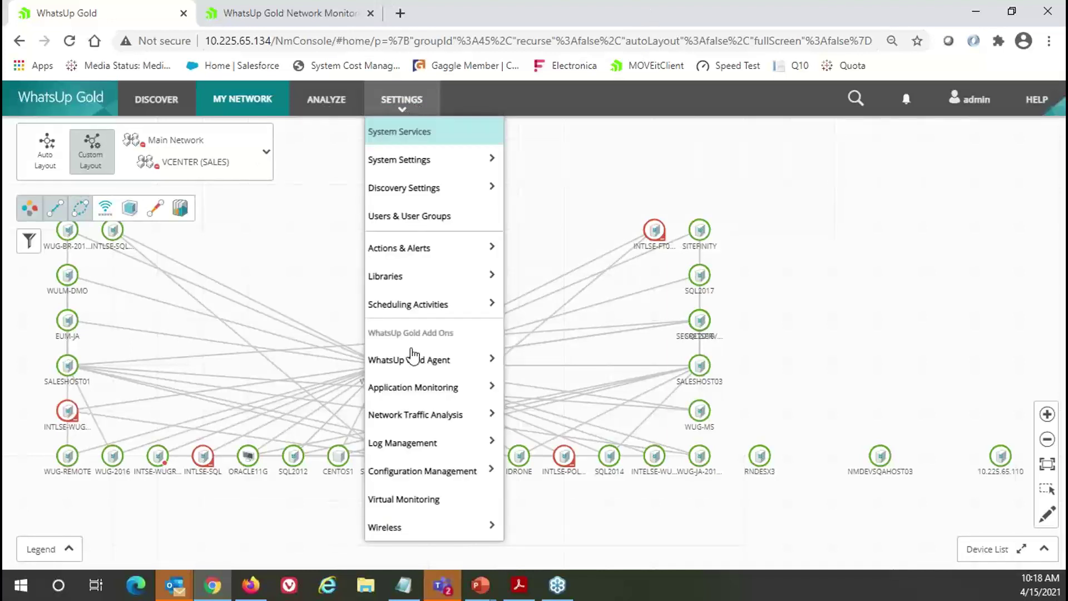
{"action": "mouse_move", "coordinate": [443, 451]}
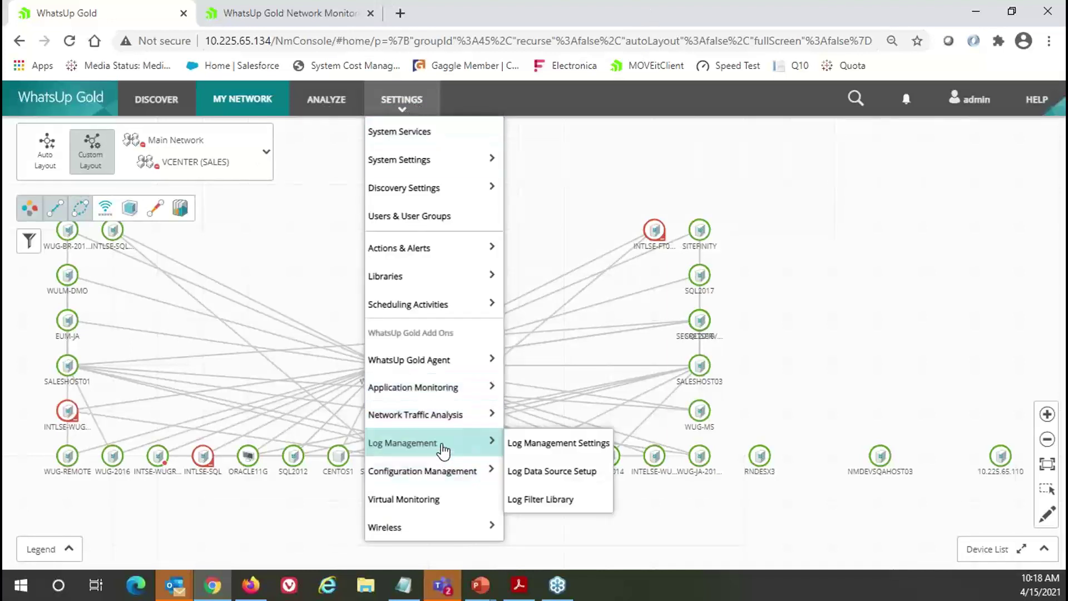
{"action": "left_click", "coordinate": [542, 452]}
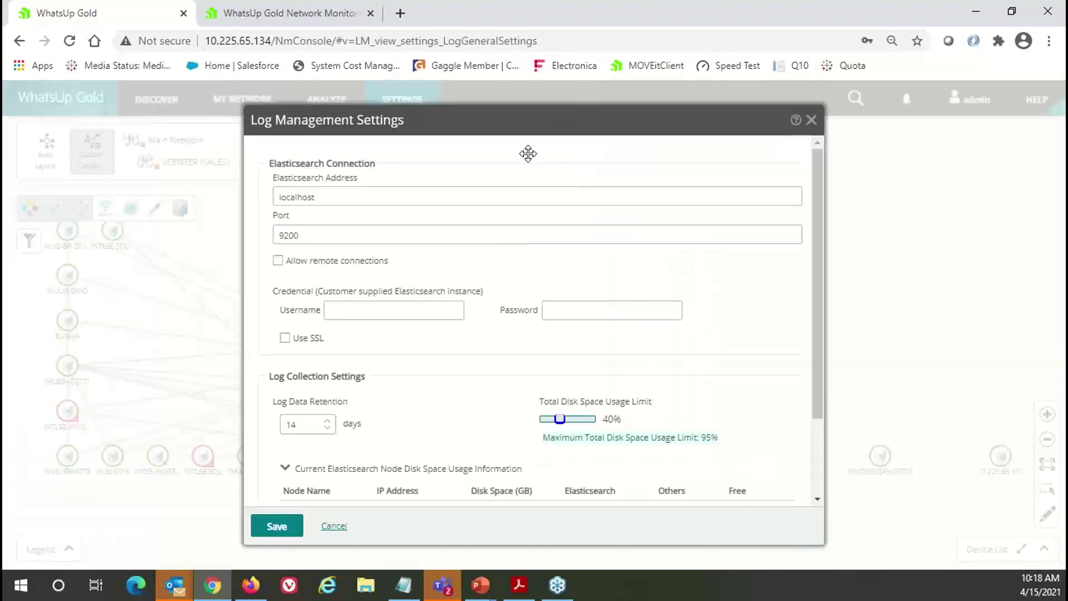
{"action": "left_click_drag", "start_coordinate": [512, 116], "coordinate": [516, 92]}
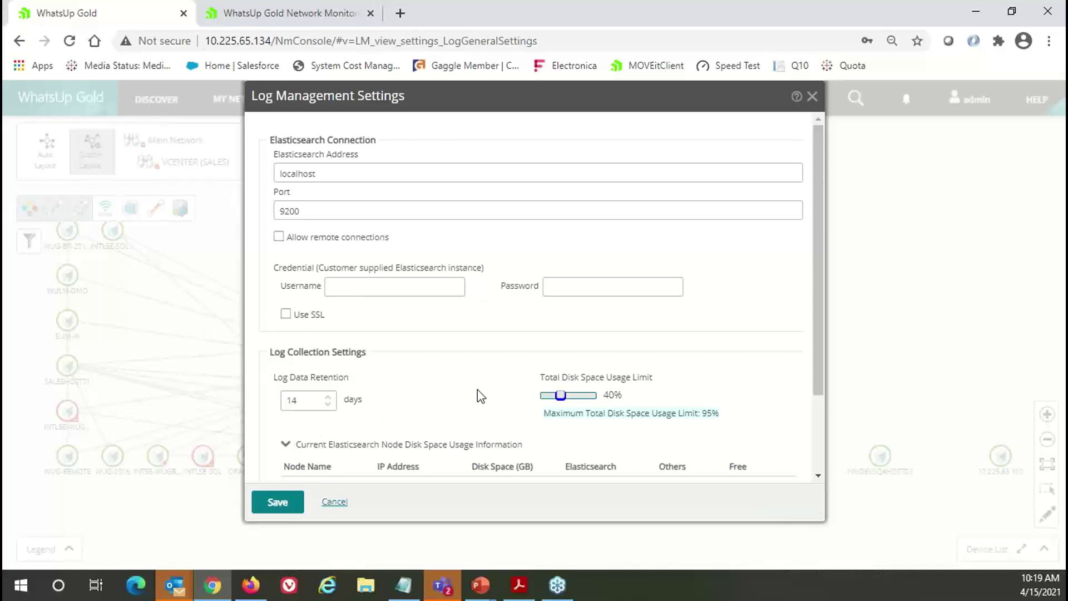
{"action": "left_click_drag", "start_coordinate": [817, 378], "coordinate": [822, 484]}
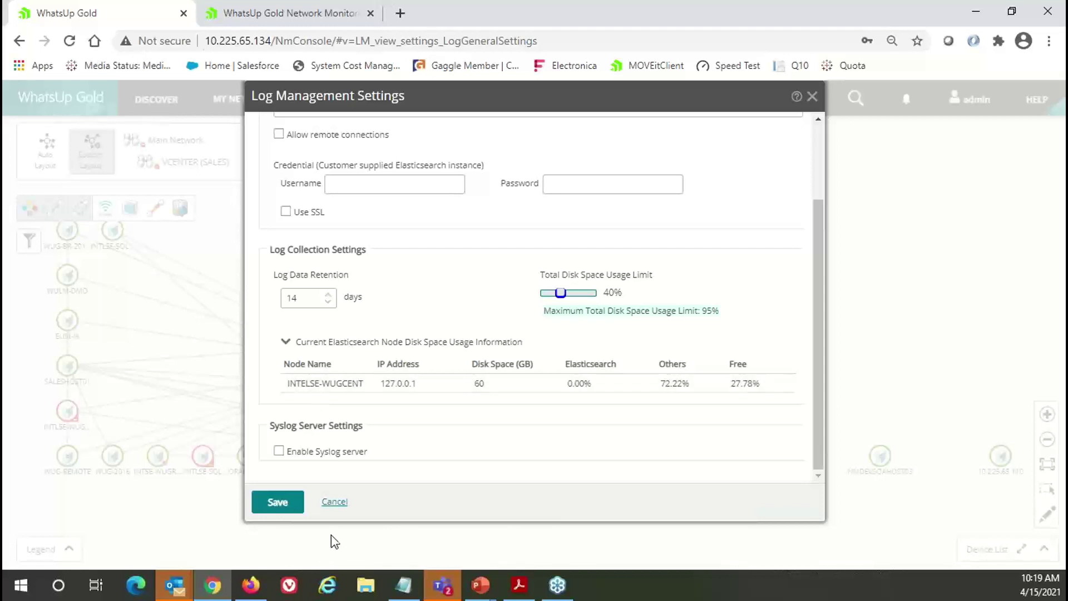
{"action": "left_click", "coordinate": [334, 502]}
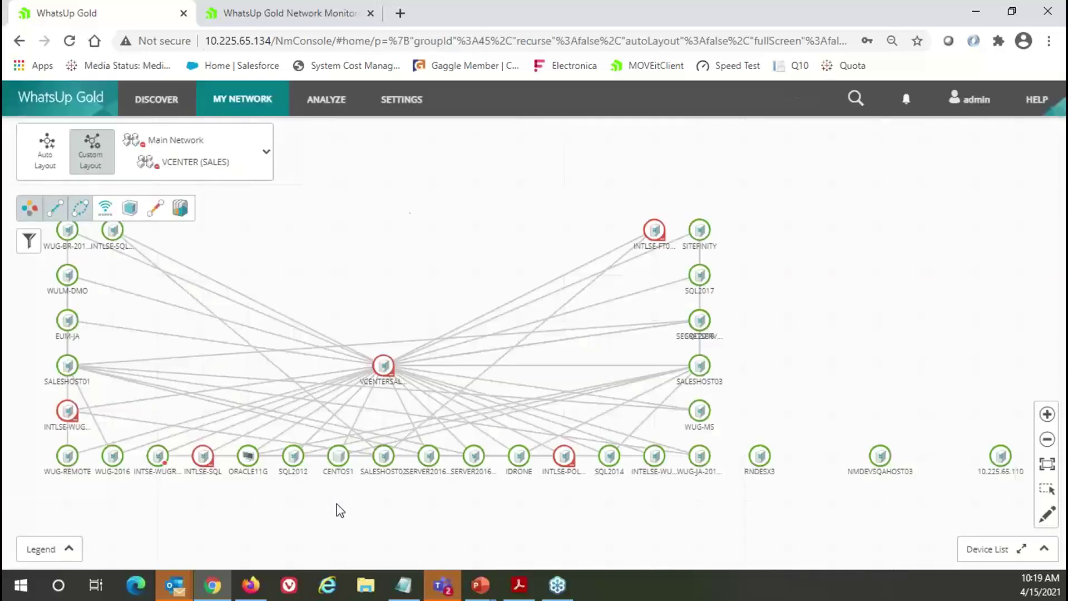
Begin adding devices in Log Data Source Setup, with WinEvent Log as the type of log data to collect
{"action": "left_click", "coordinate": [404, 103]}
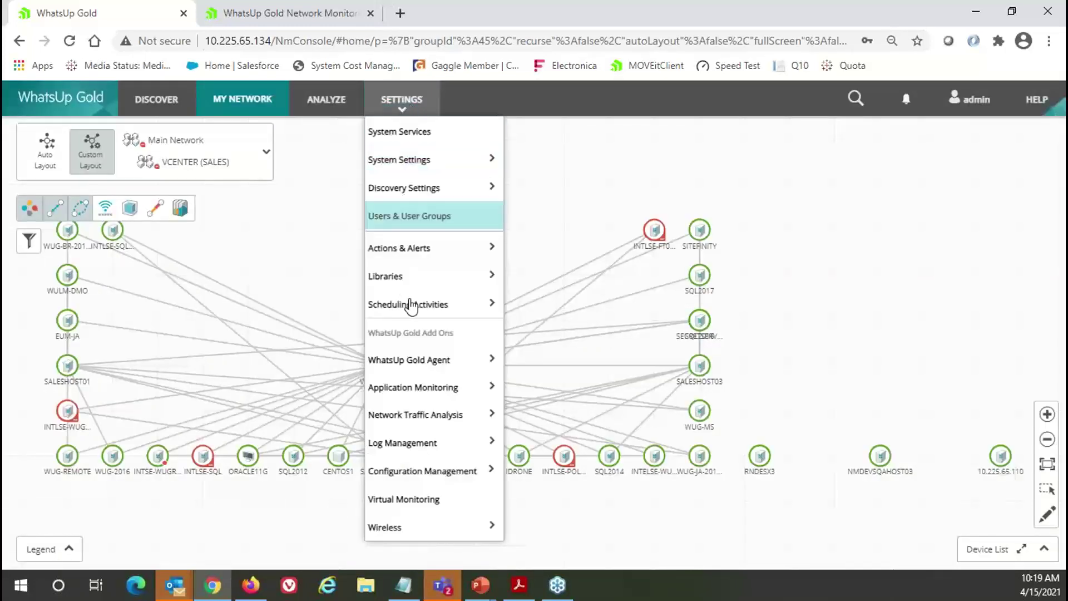
{"action": "mouse_move", "coordinate": [420, 443]}
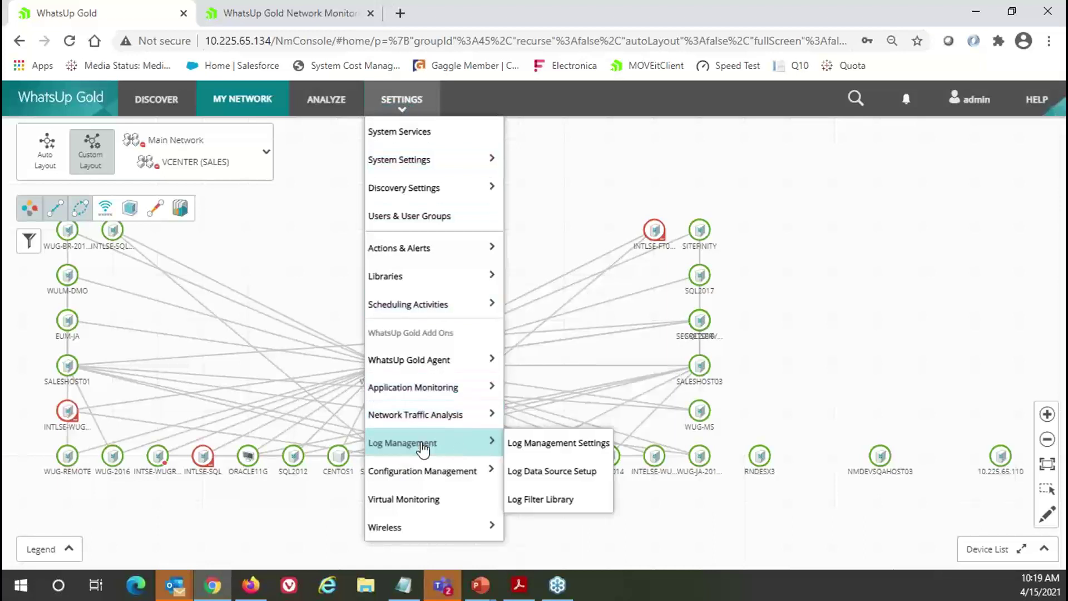
{"action": "left_click", "coordinate": [574, 475]}
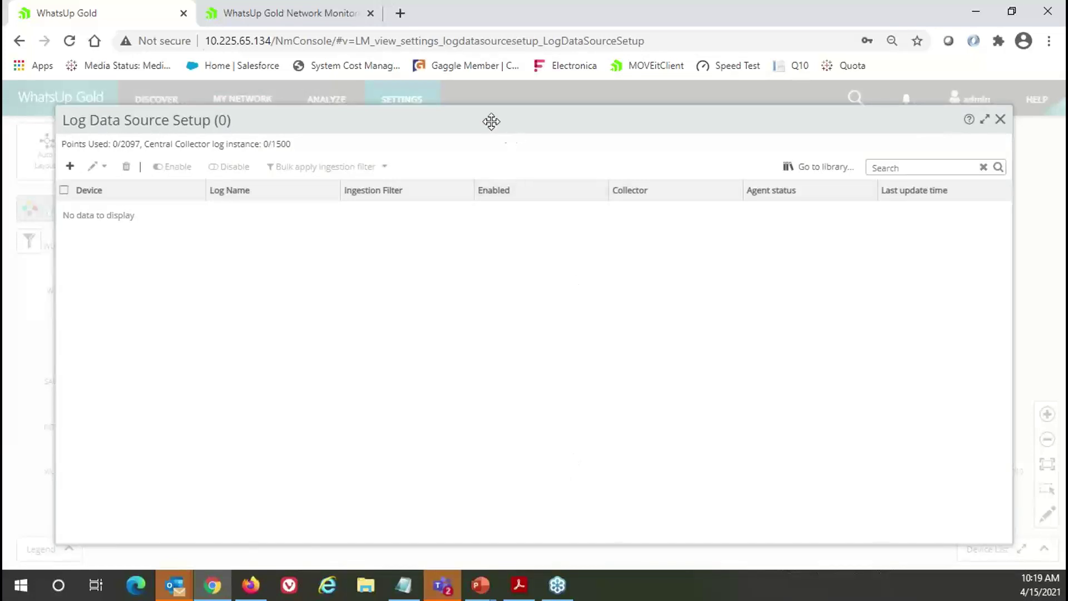
{"action": "left_click_drag", "start_coordinate": [654, 160], "coordinate": [534, 99]}
{"action": "left_click", "coordinate": [124, 141]}
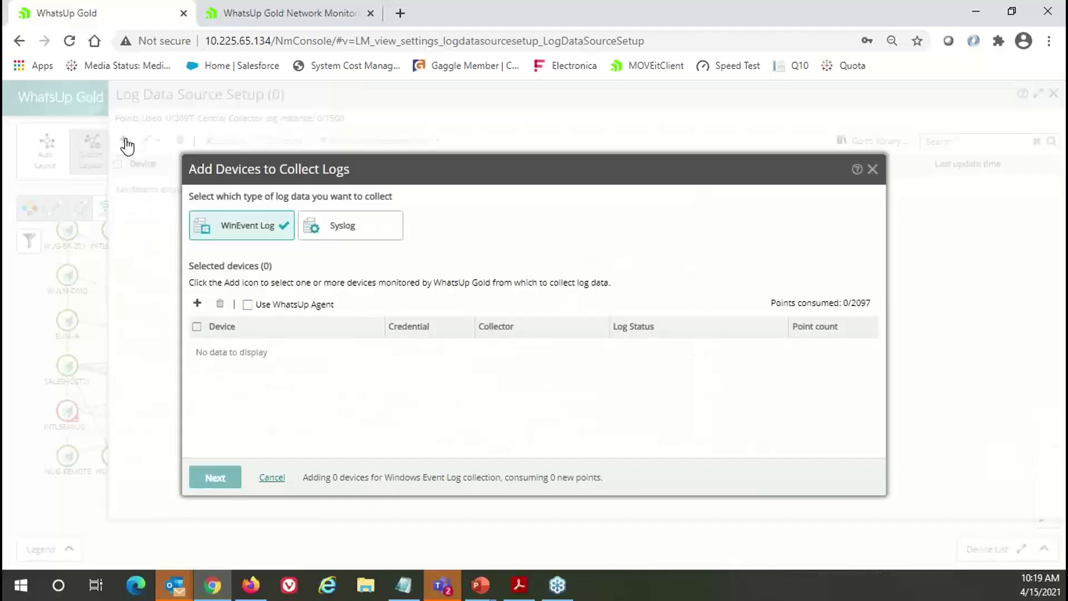
{"action": "left_click", "coordinate": [373, 227]}
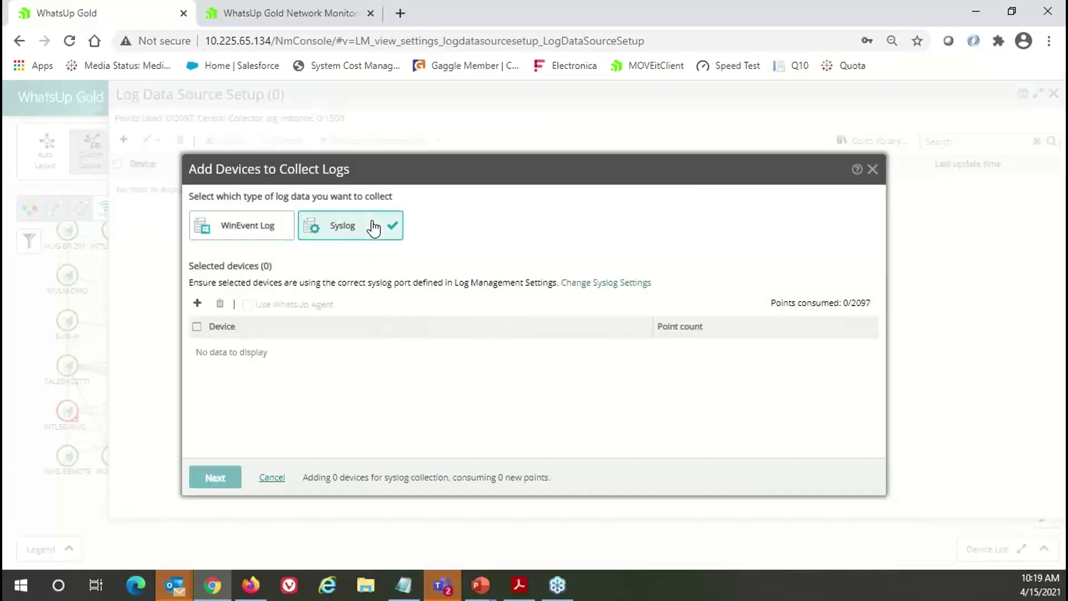
{"action": "left_click", "coordinate": [257, 238]}
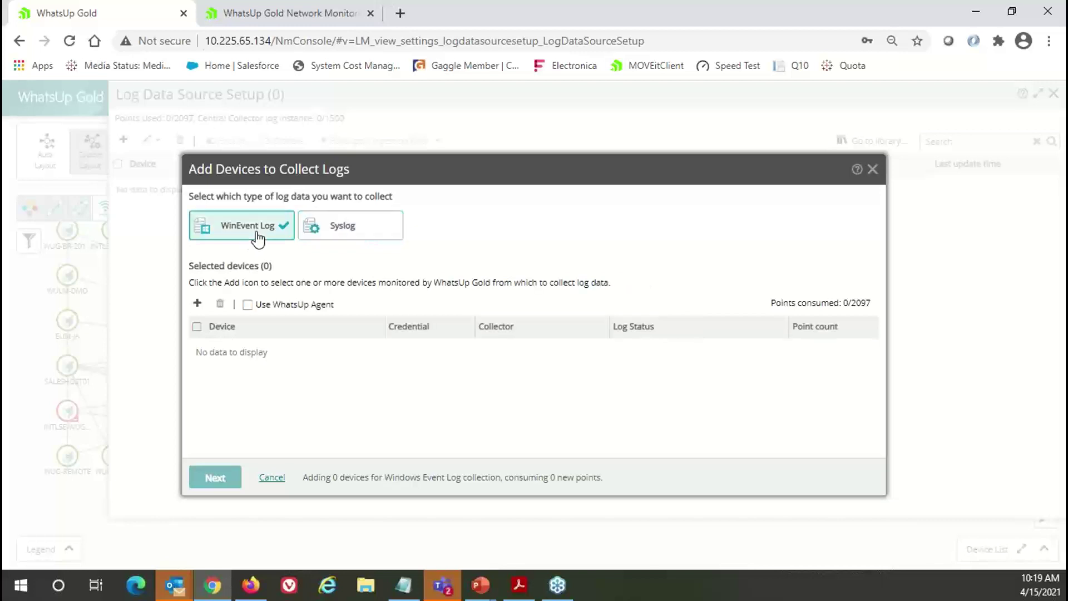
Select the device IntelSe-WUGCentral from the VCENTER (SALES) group as the Windows event log source
{"action": "left_click", "coordinate": [197, 303]}
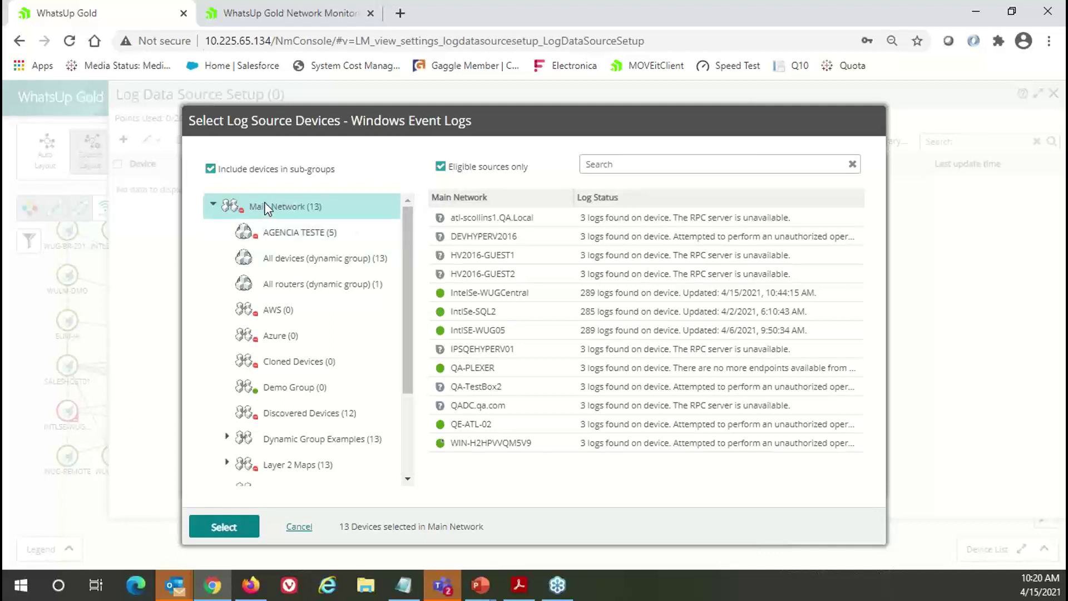
{"action": "left_click_drag", "start_coordinate": [409, 232], "coordinate": [403, 357]}
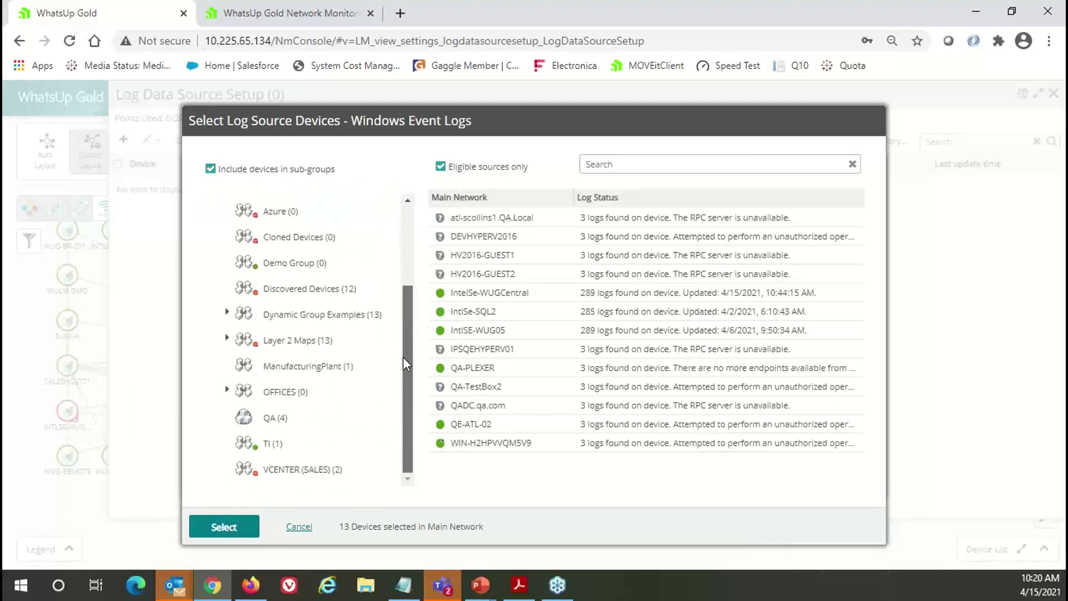
{"action": "left_click", "coordinate": [316, 472]}
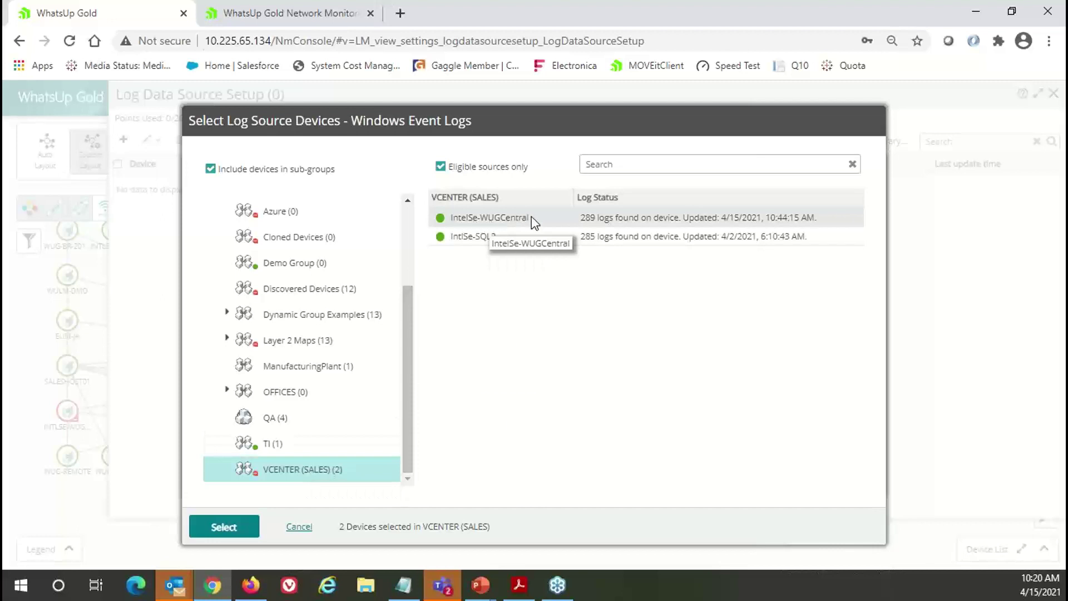
{"action": "left_click", "coordinate": [513, 217]}
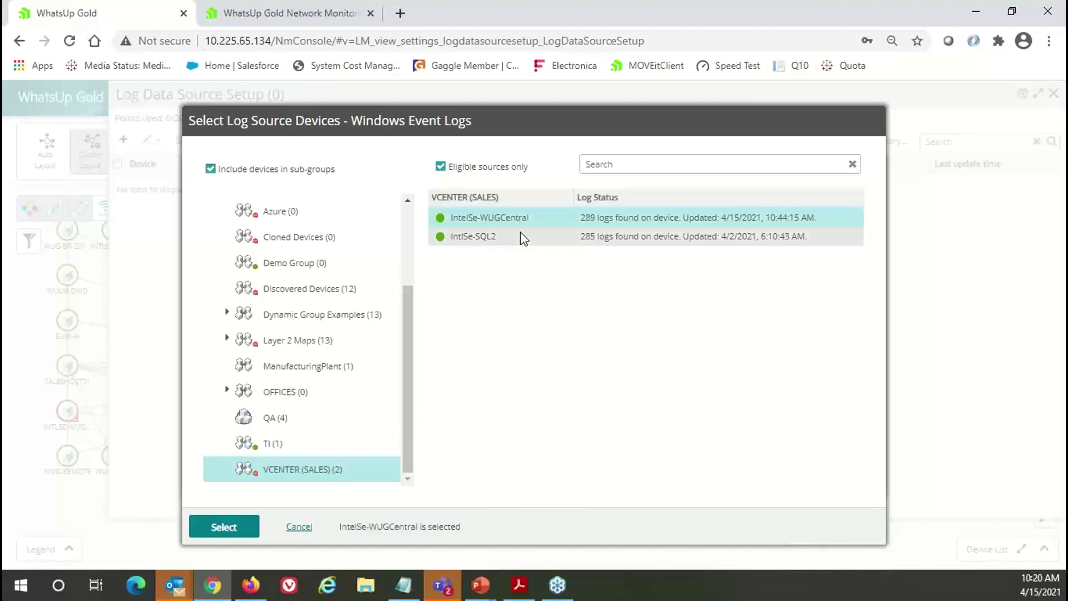
{"action": "left_click", "coordinate": [228, 531]}
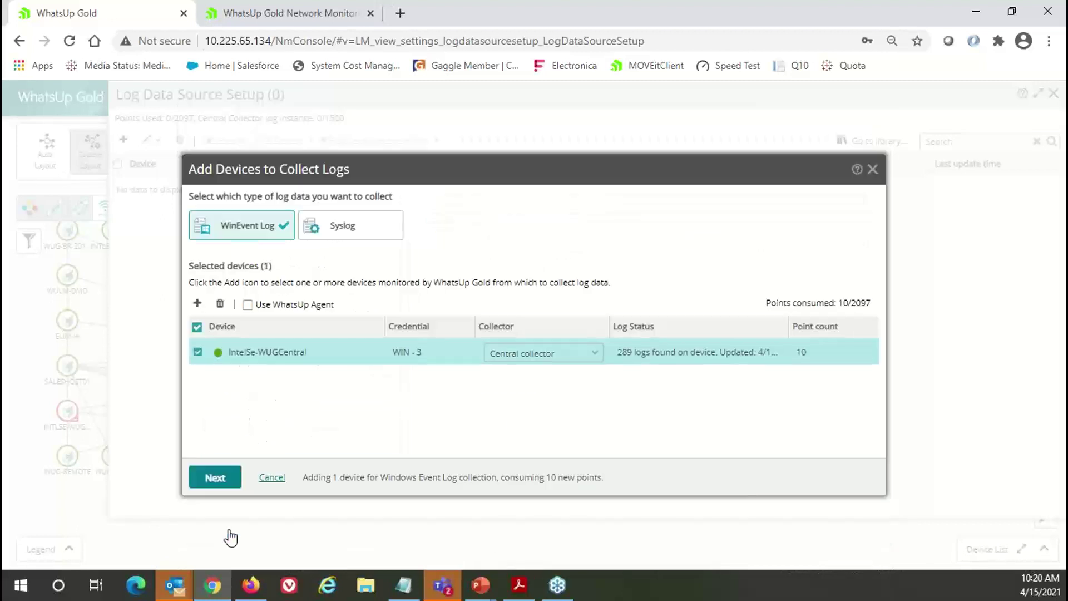
Add the device's standard Application, Security and System logs using the Central collector and the All ingestion filter, and close the data source setup
{"action": "left_click", "coordinate": [595, 360]}
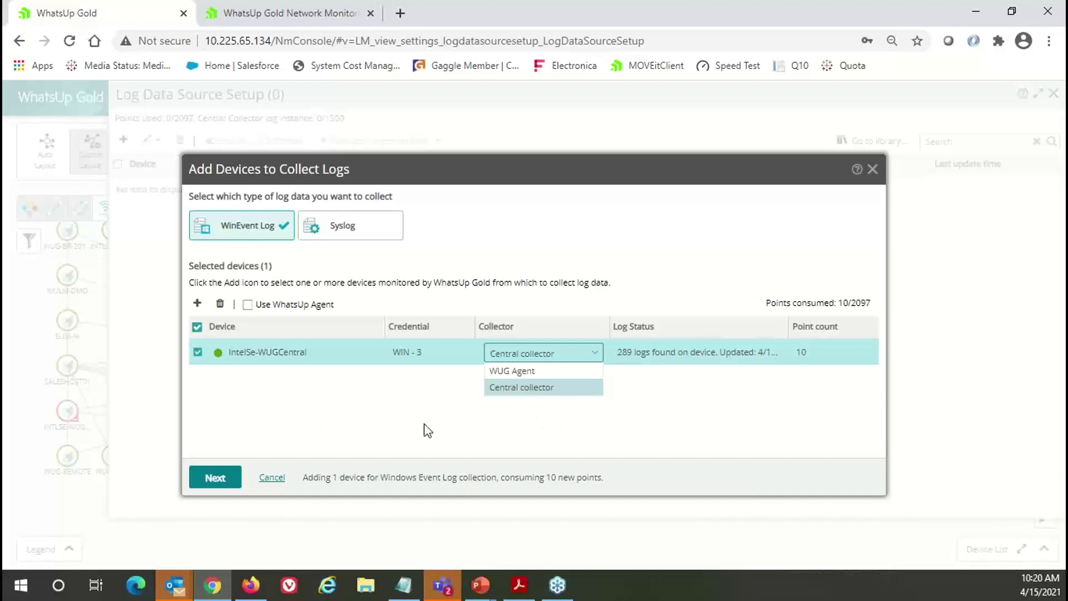
{"action": "left_click", "coordinate": [224, 481]}
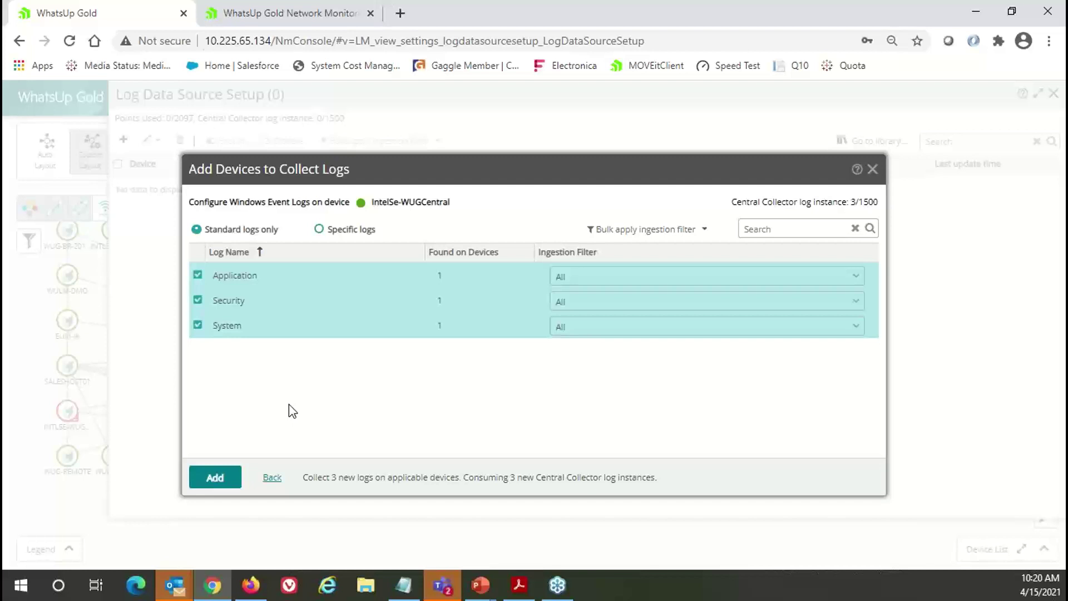
{"action": "left_click", "coordinate": [862, 277]}
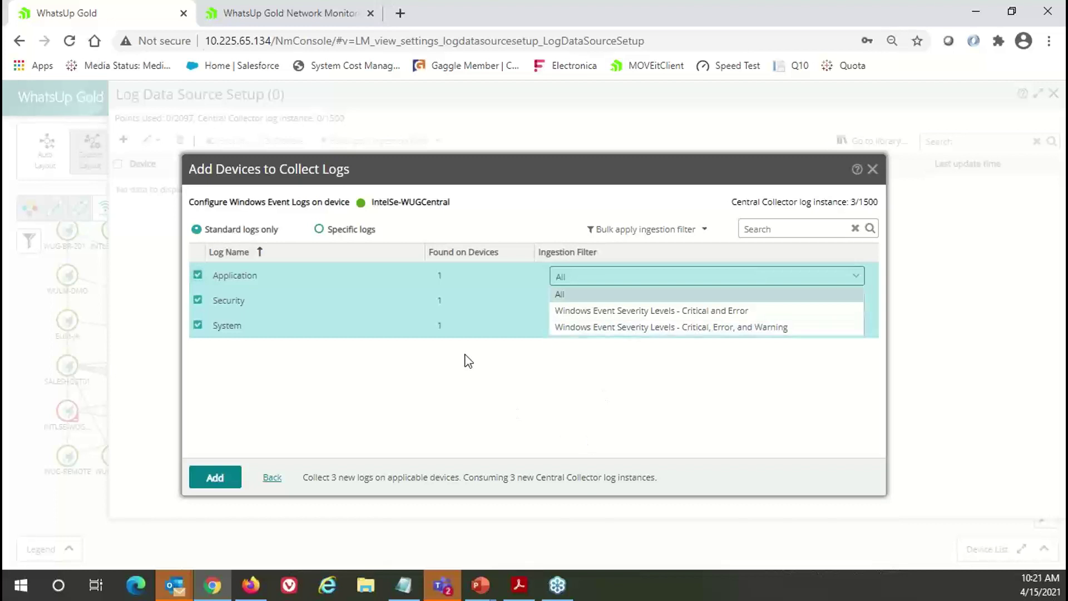
{"action": "left_click", "coordinate": [440, 379]}
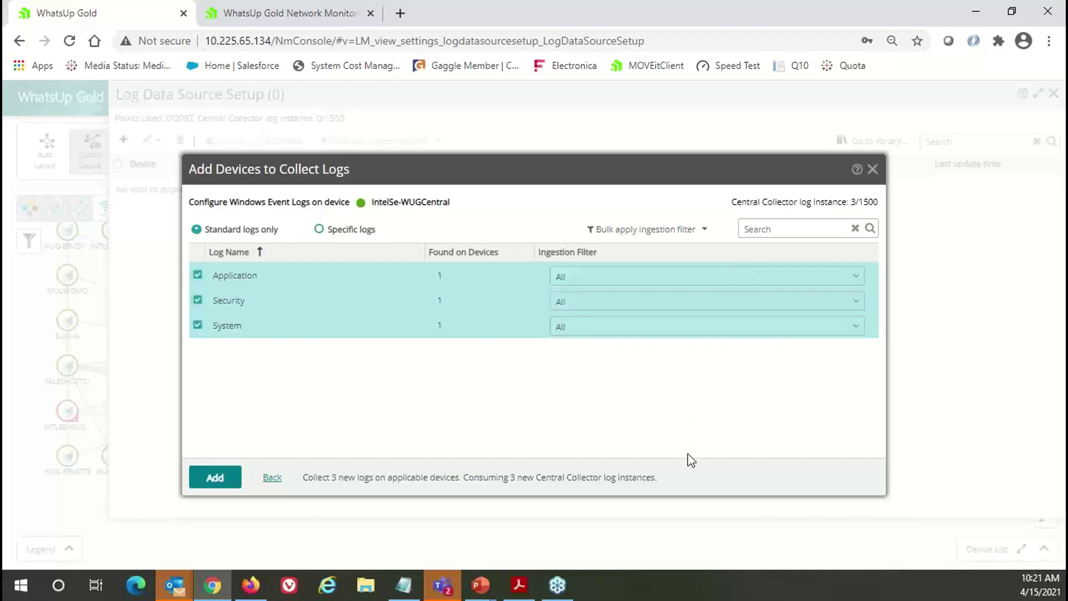
{"action": "left_click", "coordinate": [218, 482]}
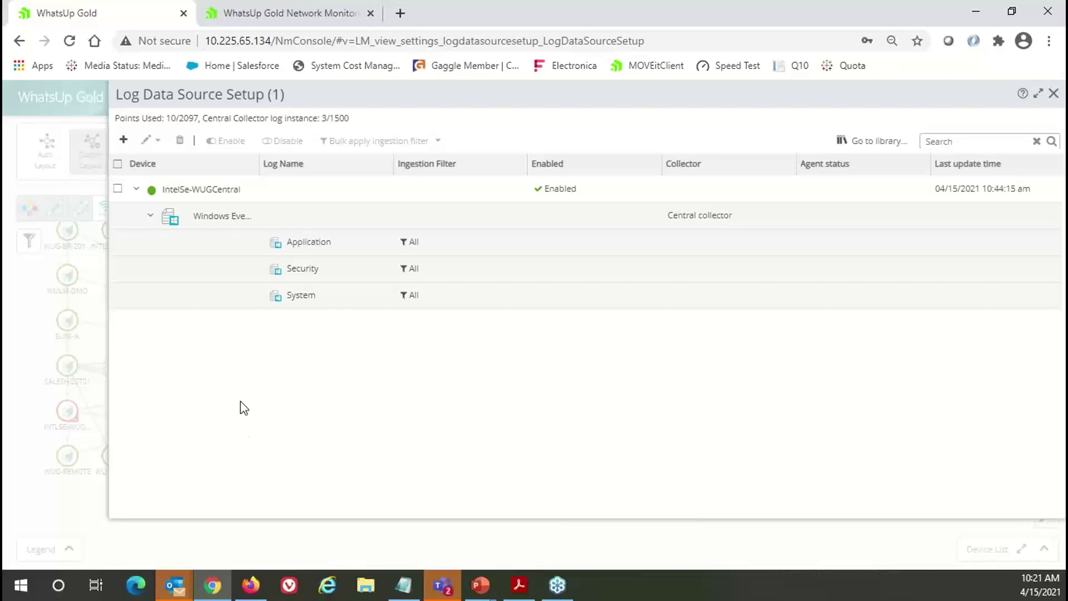
{"action": "left_click", "coordinate": [1054, 93]}
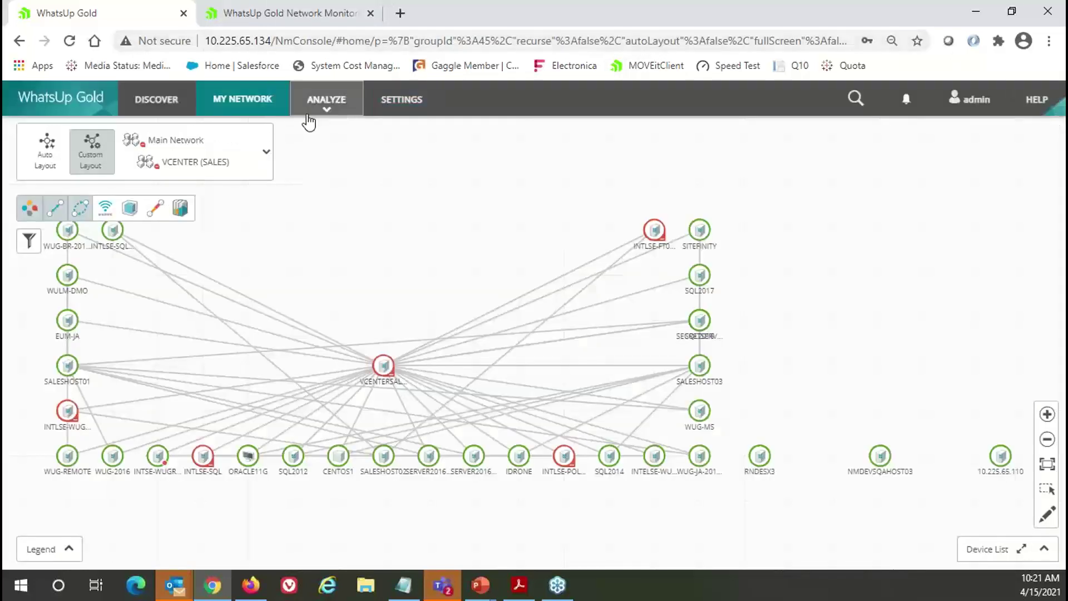
Examine the alert setup for the "Syslog Severity Levels - Emergency, Alert, Critical, and Error" filter in the Log Filter Library, and close without saving
{"action": "left_click", "coordinate": [395, 100]}
{"action": "mouse_move", "coordinate": [406, 446]}
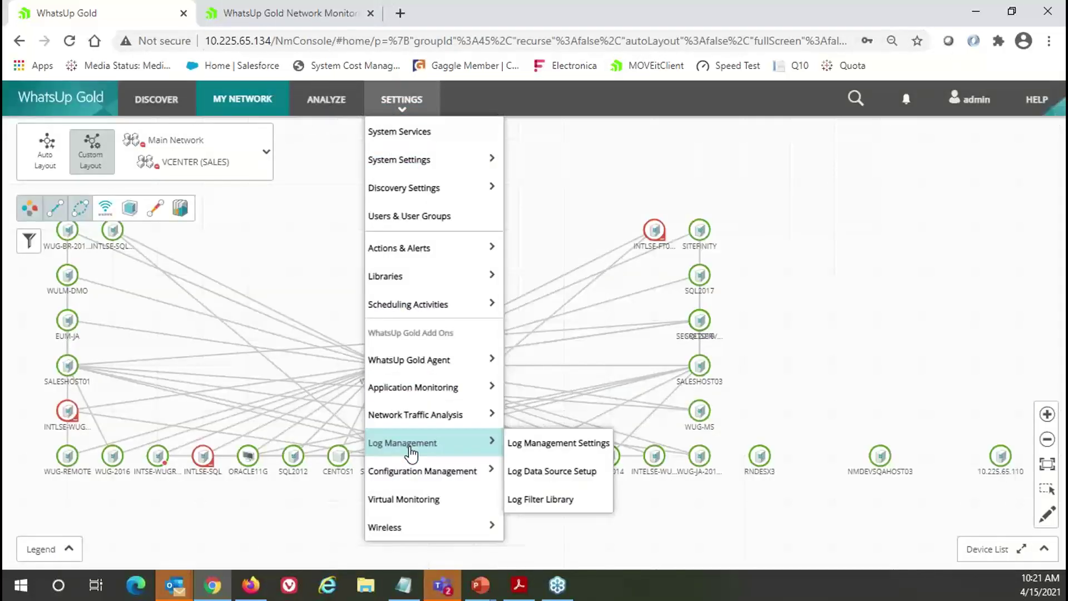
{"action": "left_click", "coordinate": [553, 501]}
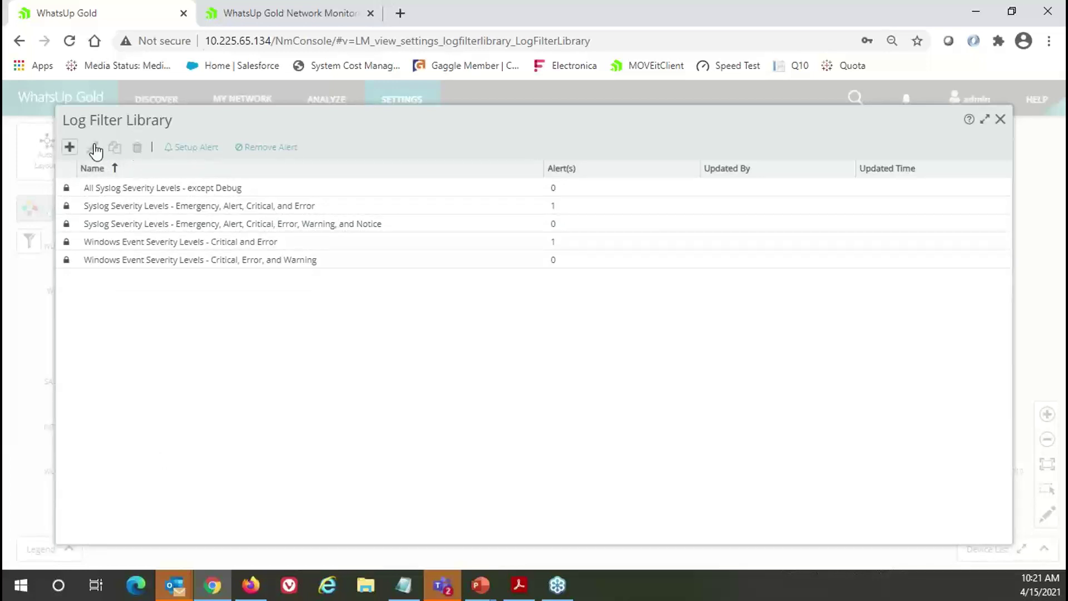
{"action": "left_click", "coordinate": [132, 208]}
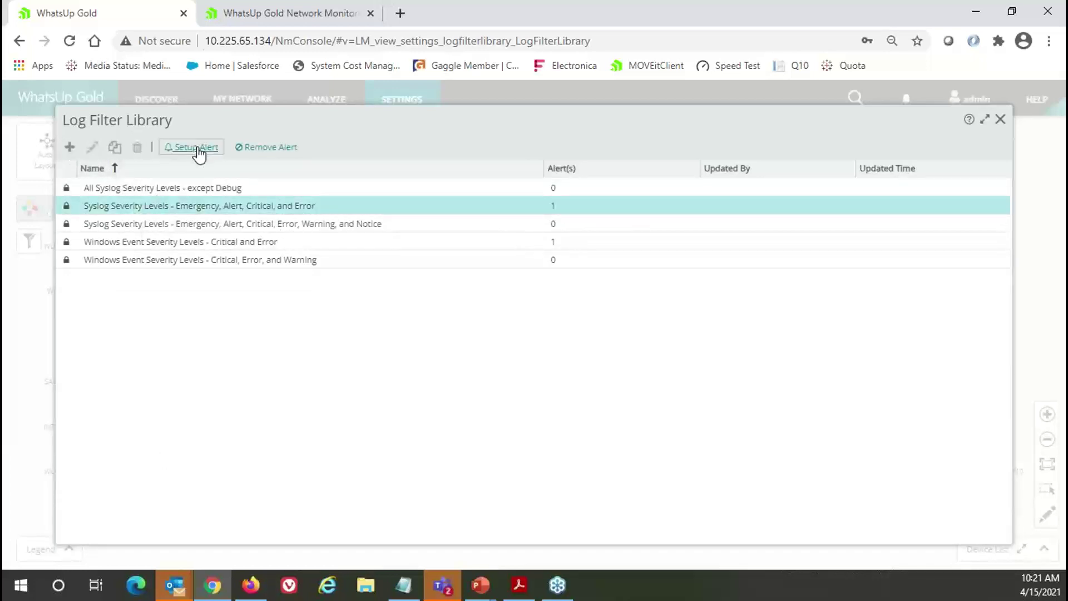
{"action": "left_click", "coordinate": [197, 148]}
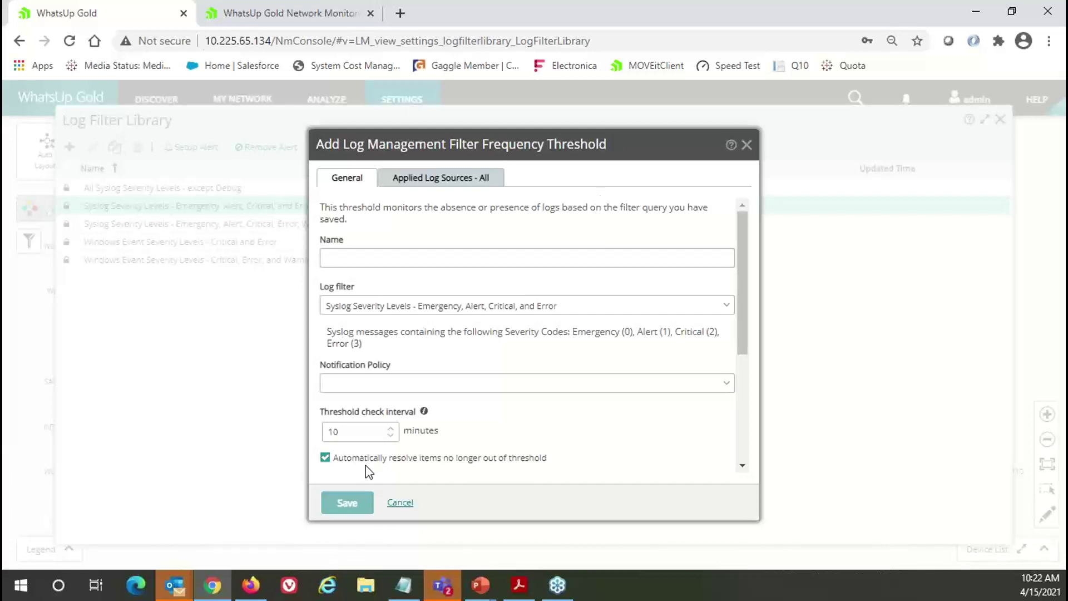
{"action": "left_click", "coordinate": [401, 502]}
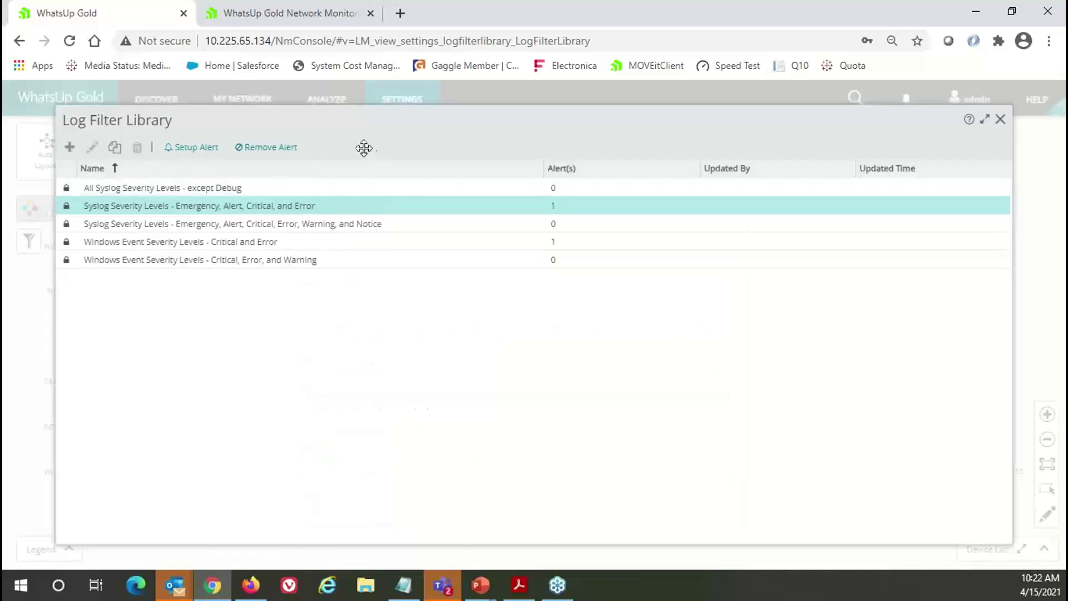
{"action": "left_click", "coordinate": [1000, 120]}
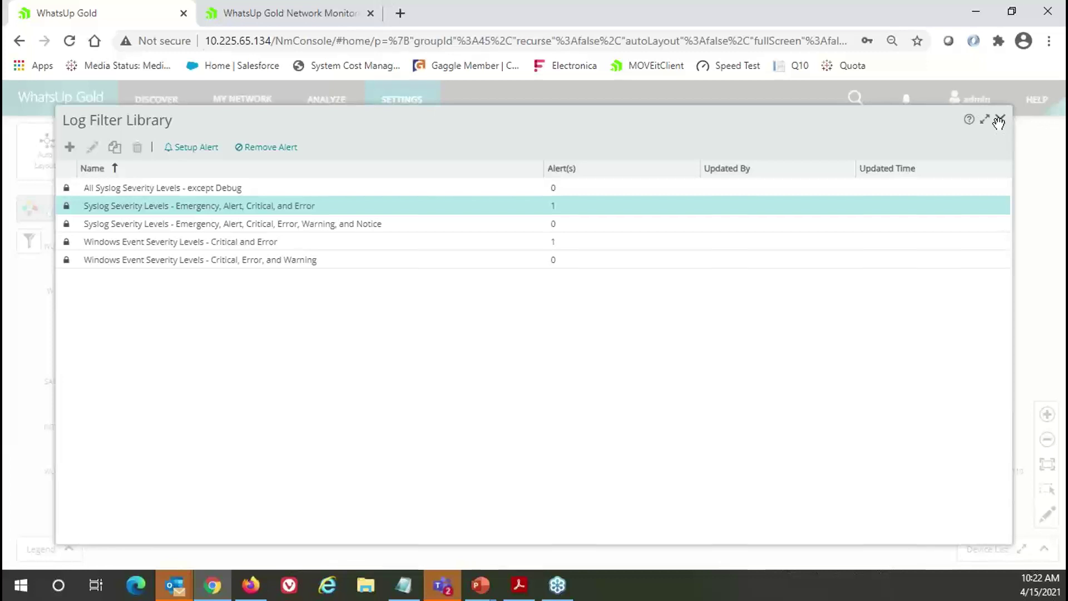
Open the Log Management Dashboard to view log activity over the past 3 hours
{"action": "left_click", "coordinate": [338, 103]}
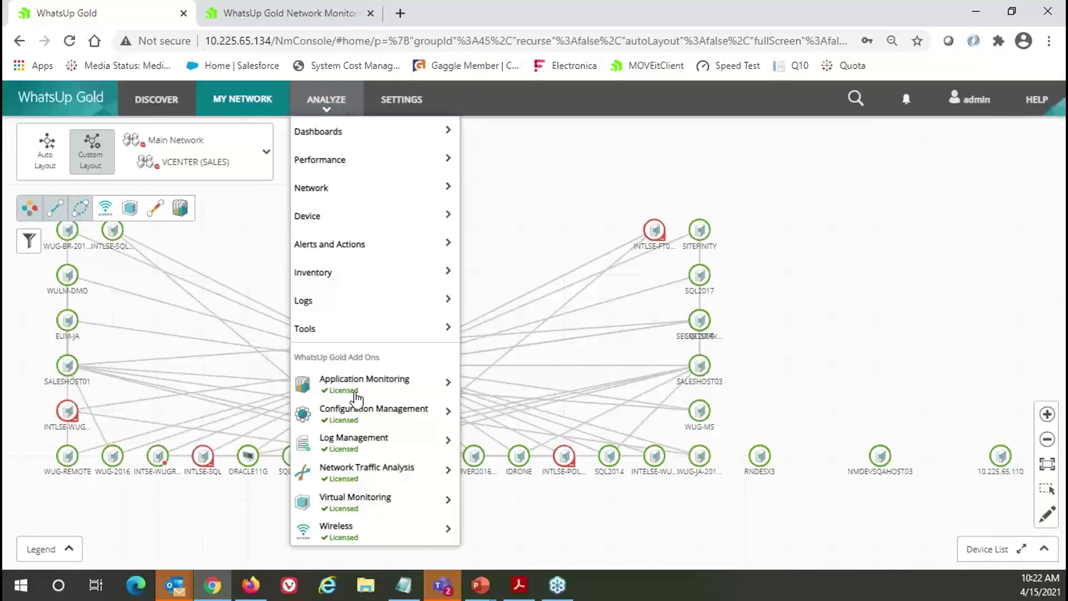
{"action": "mouse_move", "coordinate": [443, 441]}
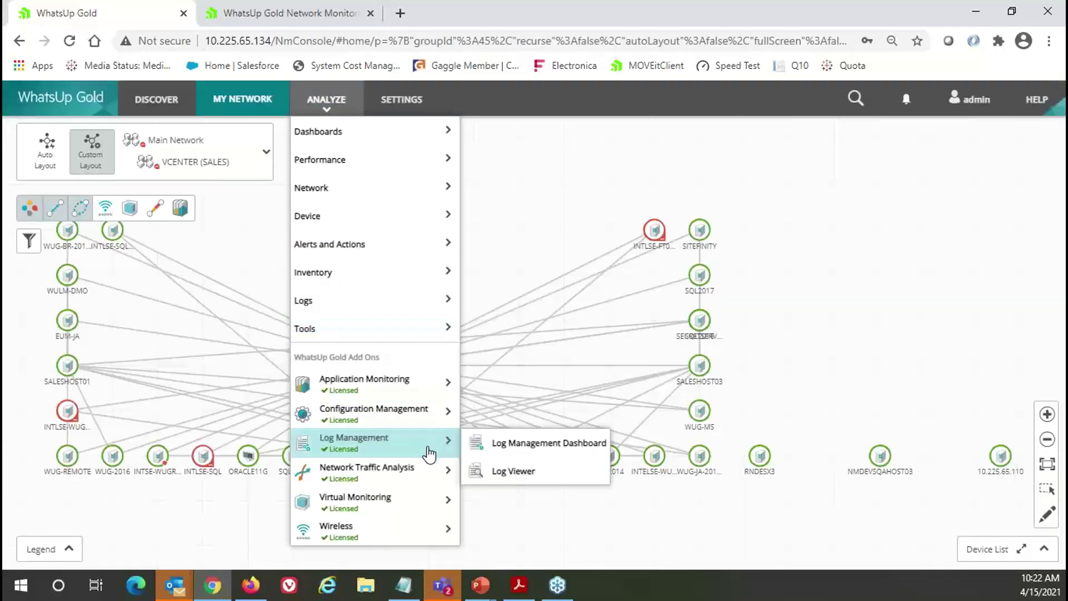
{"action": "left_click", "coordinate": [553, 455]}
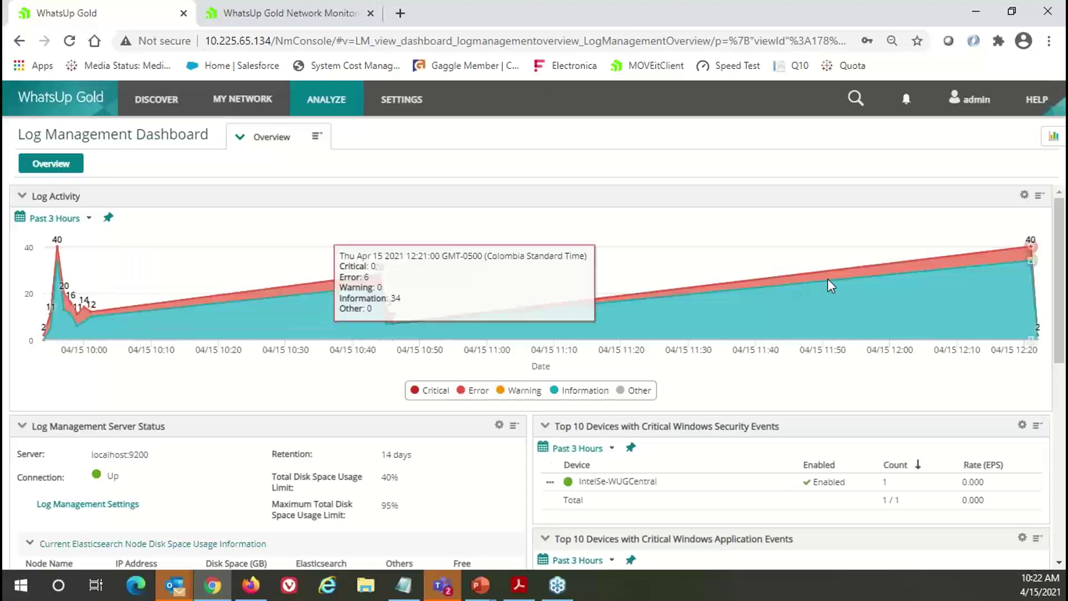
Look through the Log Activity chart's time range options, including the custom date range, and close them without changing anything
{"action": "left_click", "coordinate": [90, 220]}
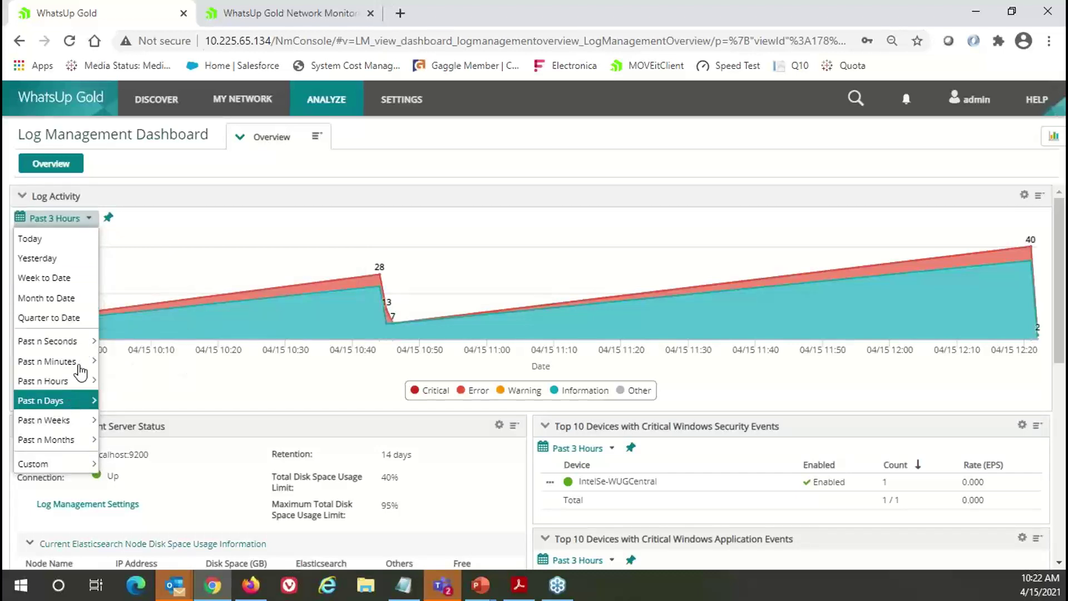
{"action": "mouse_move", "coordinate": [78, 398]}
{"action": "mouse_move", "coordinate": [78, 463]}
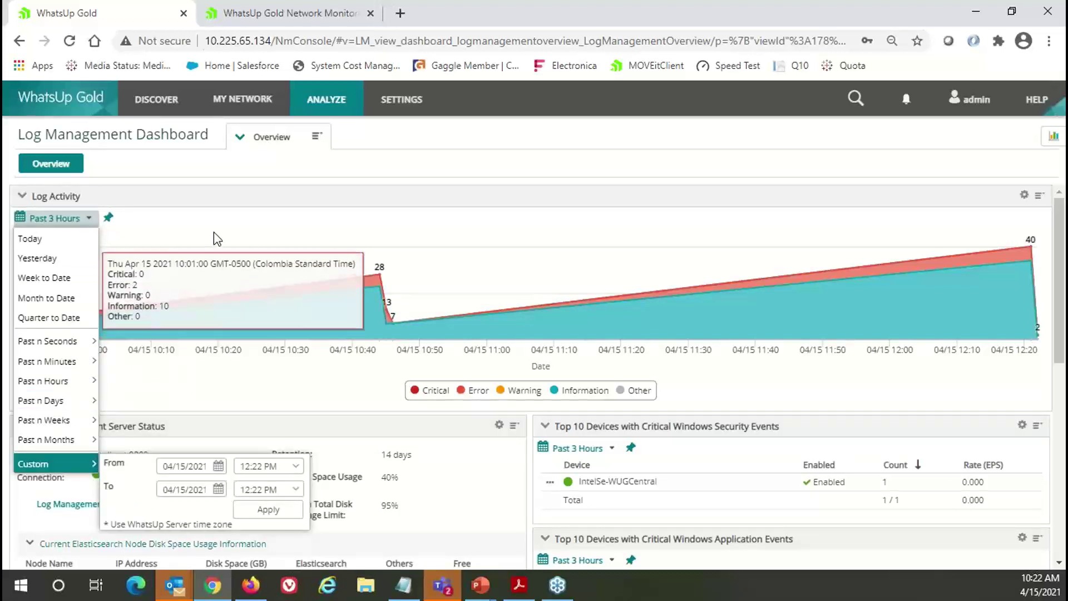
{"action": "left_click", "coordinate": [219, 230]}
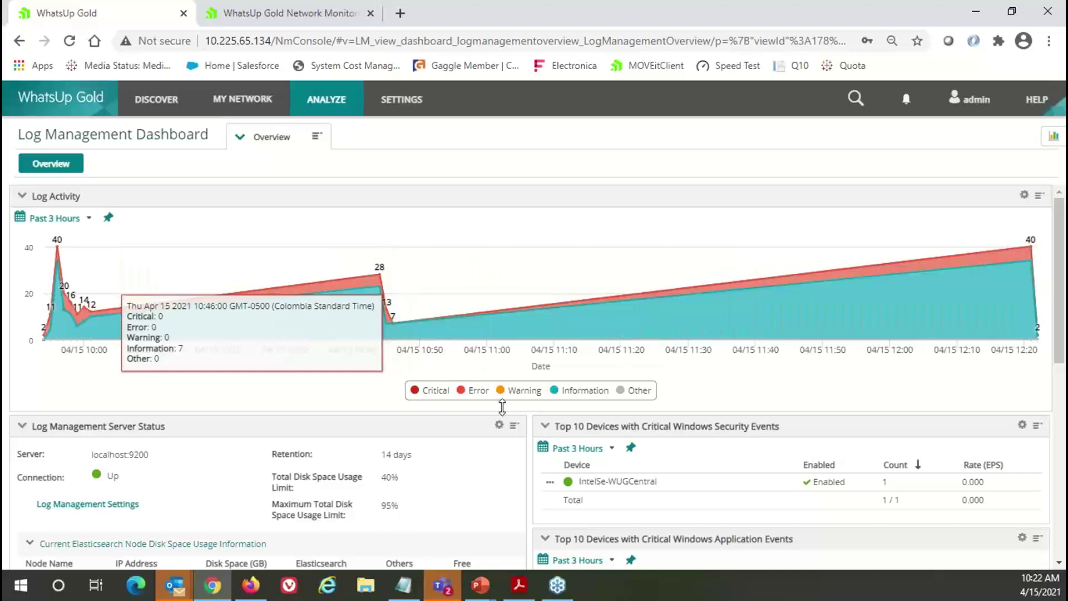
Isolate the Error series in the Log Activity chart, and show Critical, Warning and Information again while leaving Other hidden
{"action": "left_click", "coordinate": [431, 391]}
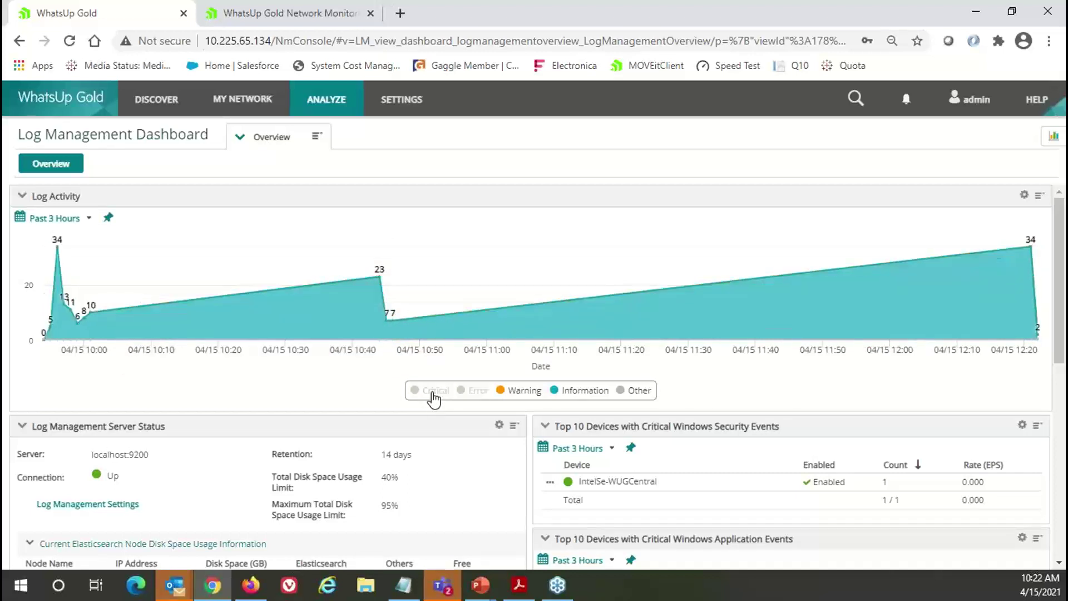
{"action": "left_click", "coordinate": [475, 391]}
{"action": "left_click", "coordinate": [521, 392]}
{"action": "left_click", "coordinate": [567, 392]}
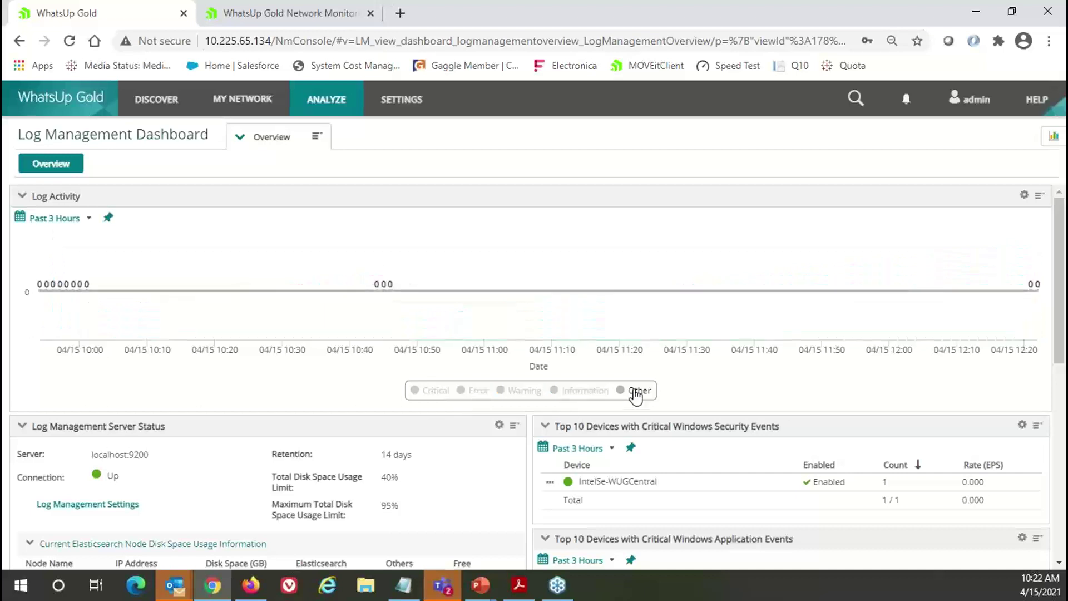
{"action": "left_click", "coordinate": [636, 393]}
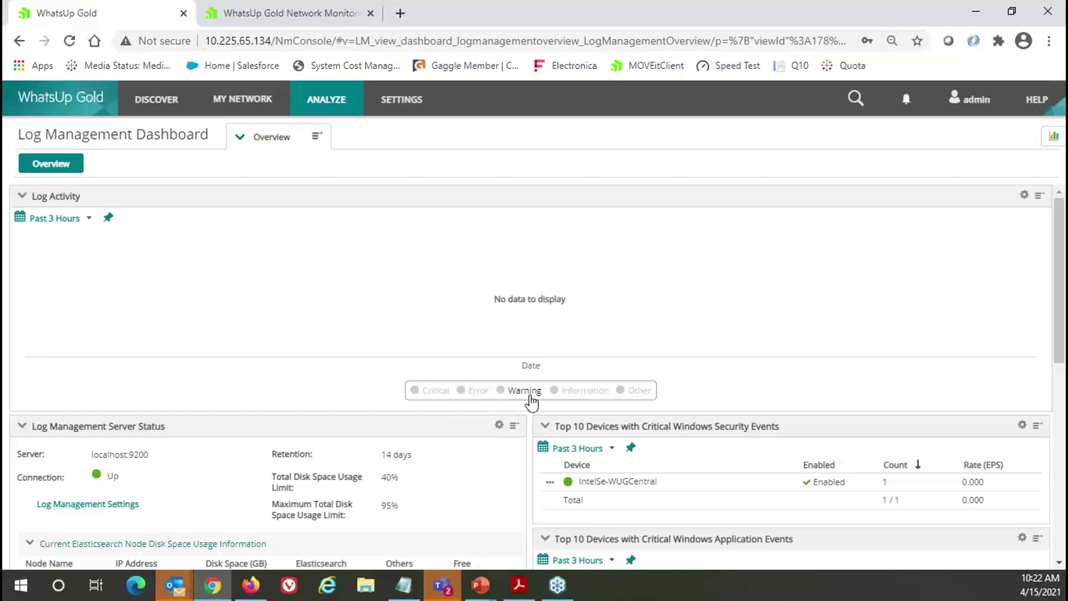
{"action": "left_click", "coordinate": [477, 392]}
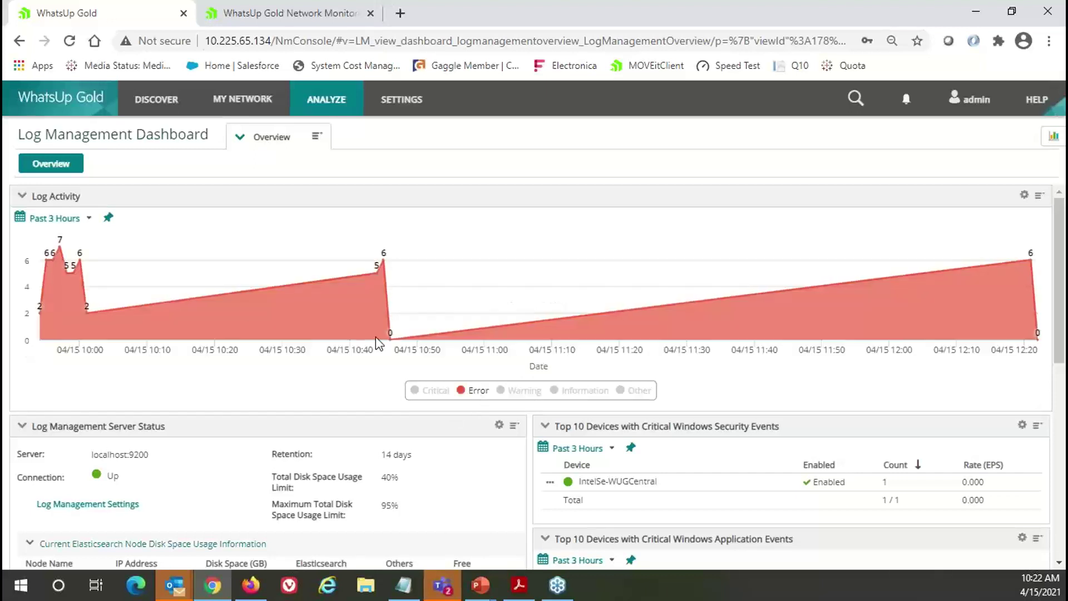
{"action": "left_click", "coordinate": [433, 392]}
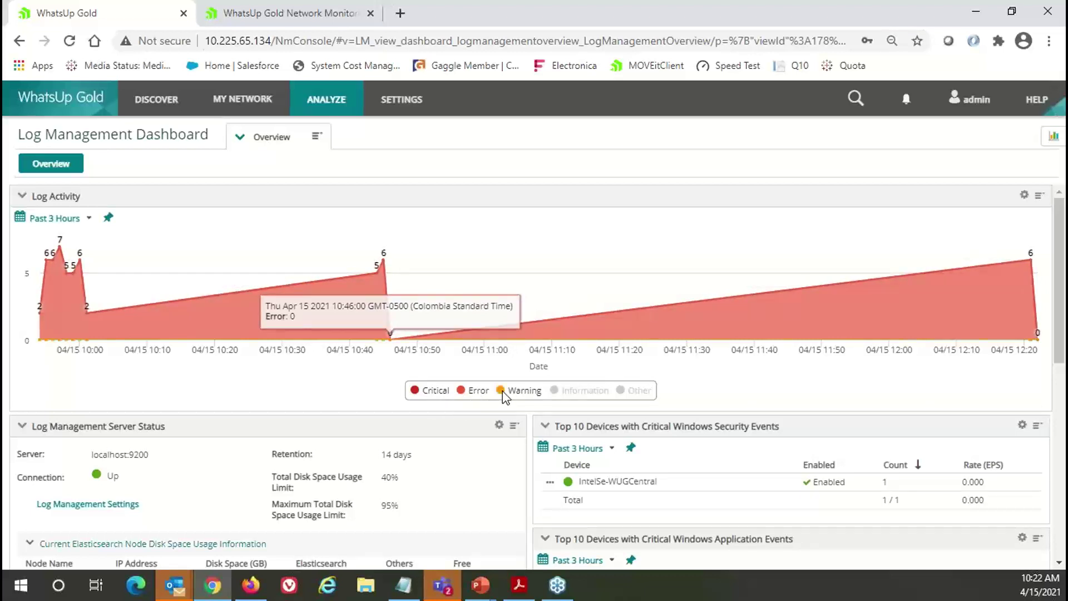
{"action": "left_click", "coordinate": [545, 392]}
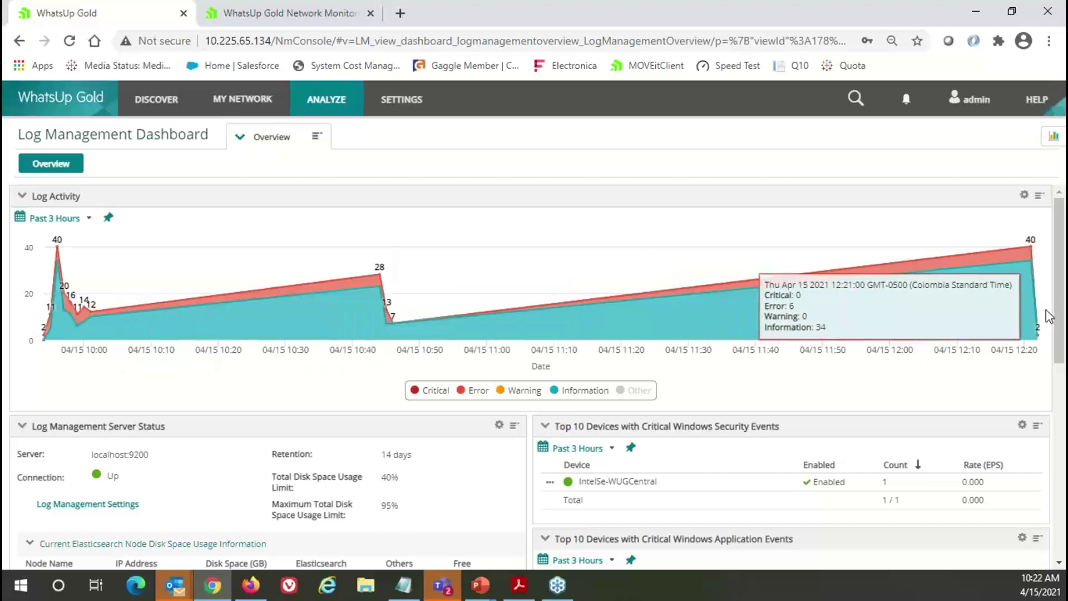
Examine the dashboard's server status, Elasticsearch node disk usage, operational metrics, log source statistics and critical syslog device reports
{"action": "left_click_drag", "start_coordinate": [1060, 317], "coordinate": [1060, 372]}
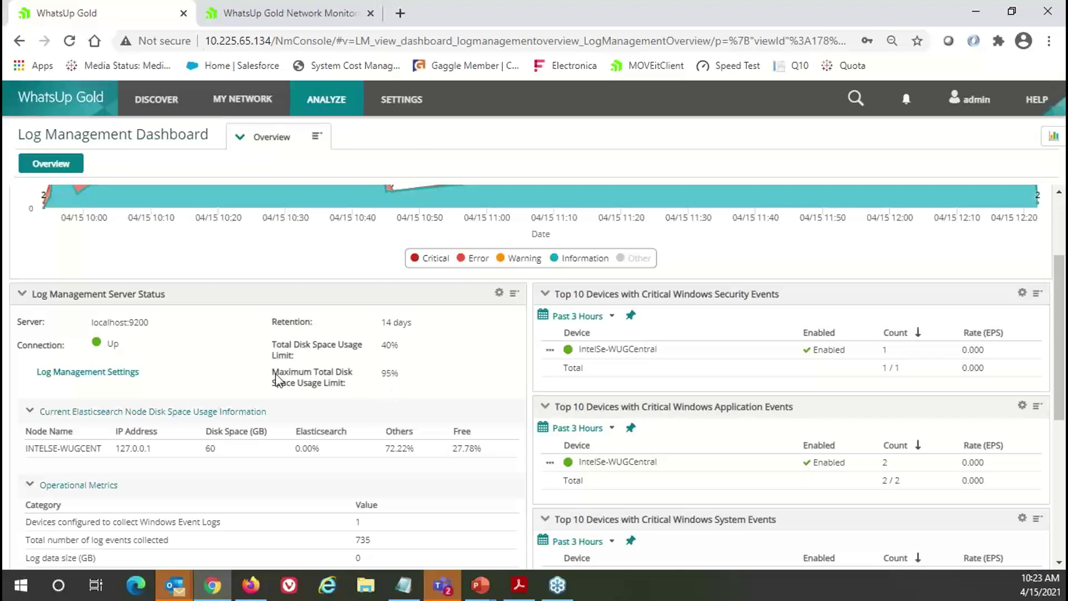
{"action": "left_click", "coordinate": [50, 448]}
{"action": "scroll", "coordinate": [166, 477], "scroll_direction": "down", "scroll_amount": 4}
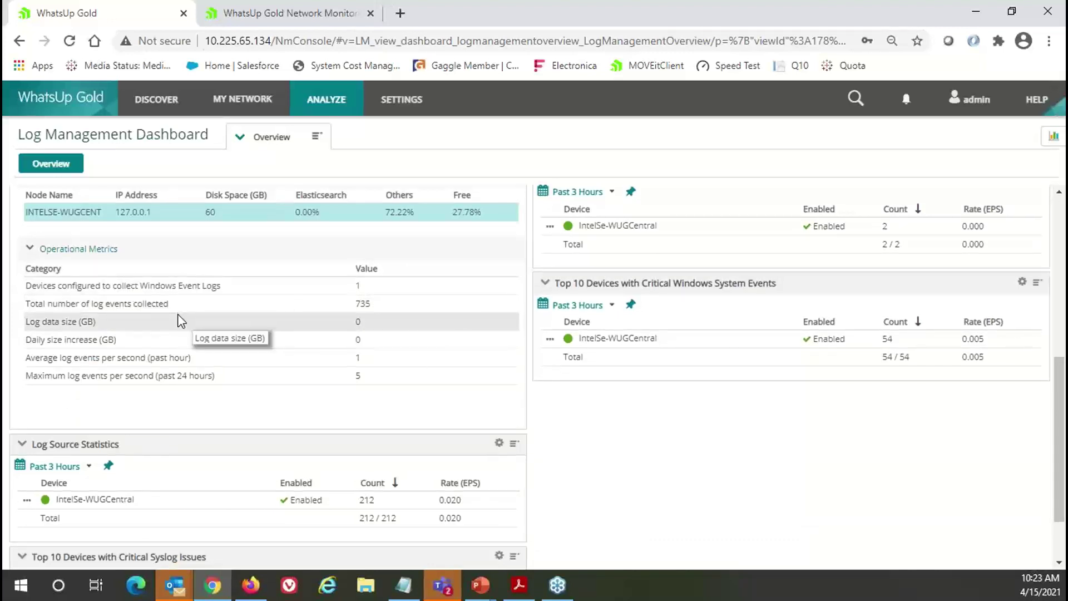
{"action": "scroll", "coordinate": [173, 317], "scroll_direction": "down", "scroll_amount": 1}
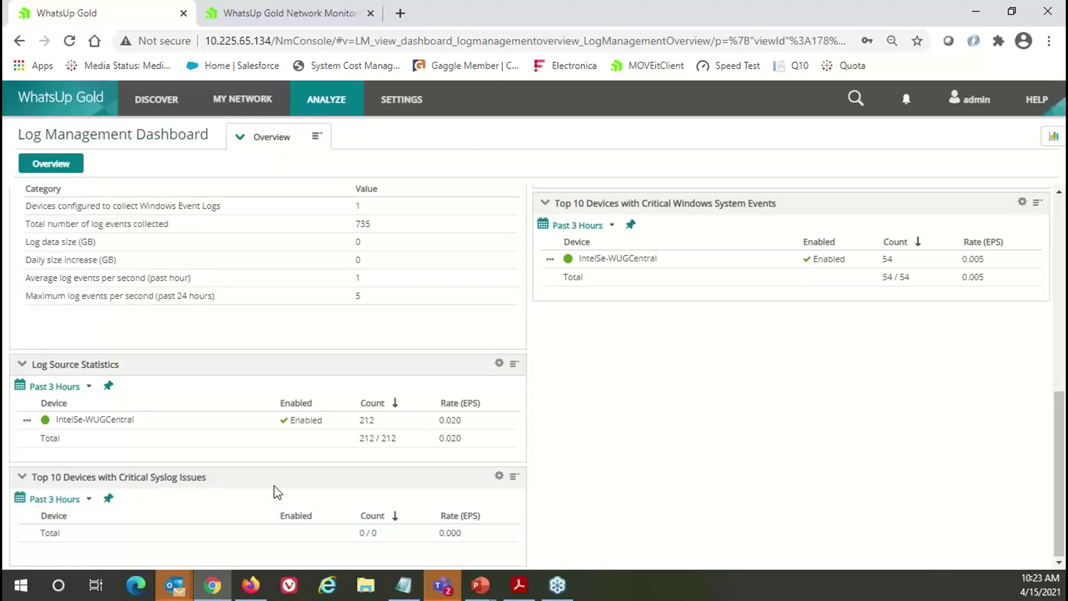
Examine IntelSe-WUGCentral's critical Windows system events in the Log Viewer with Information hidden and the first record expanded, and close the viewer
{"action": "scroll", "coordinate": [674, 448], "scroll_direction": "up", "scroll_amount": 4}
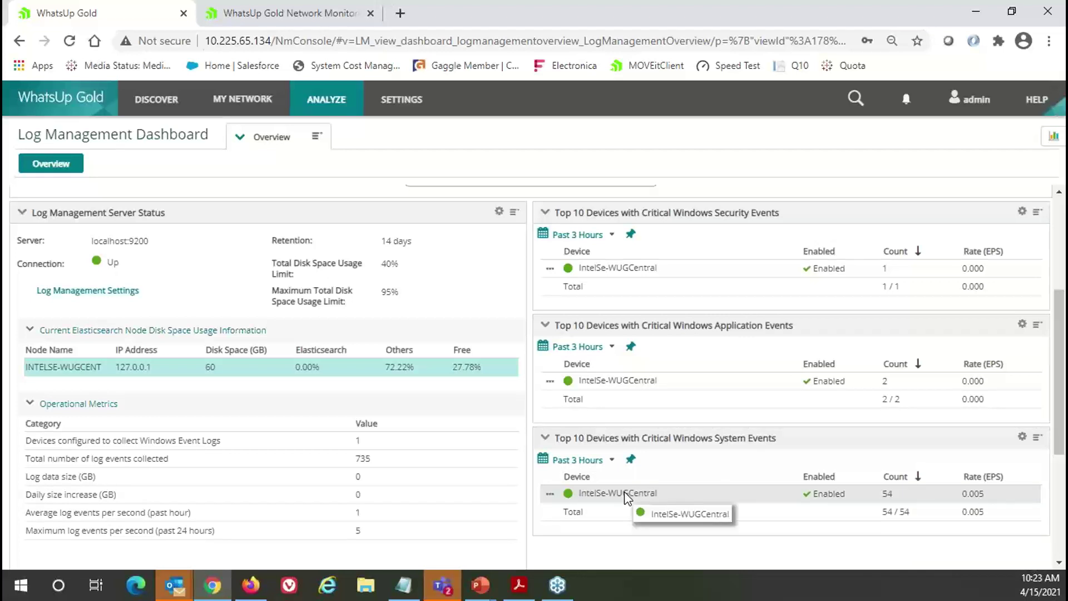
{"action": "left_click", "coordinate": [551, 494]}
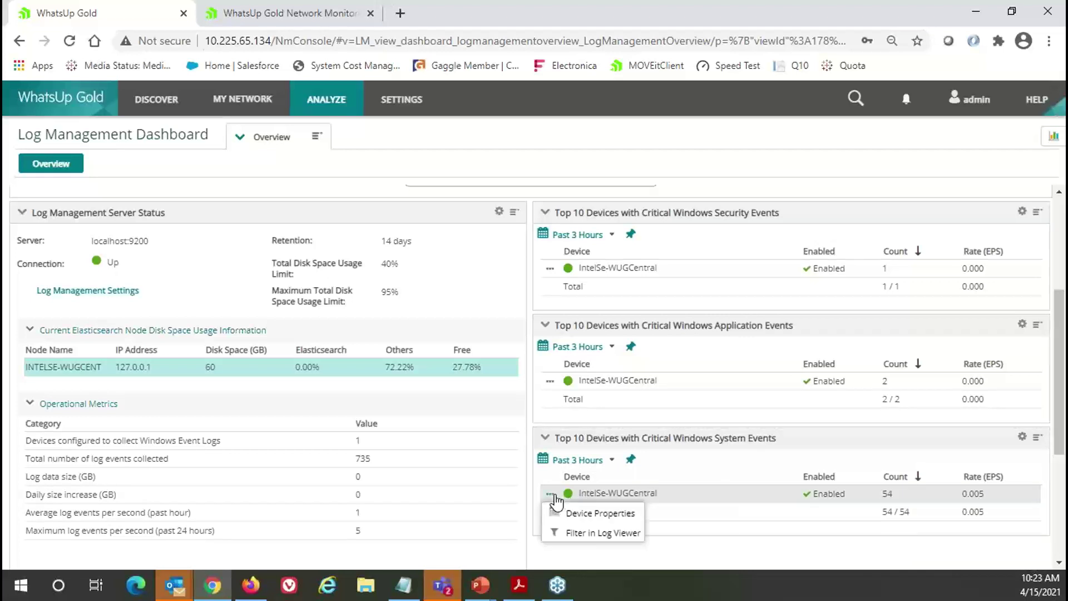
{"action": "left_click", "coordinate": [597, 534]}
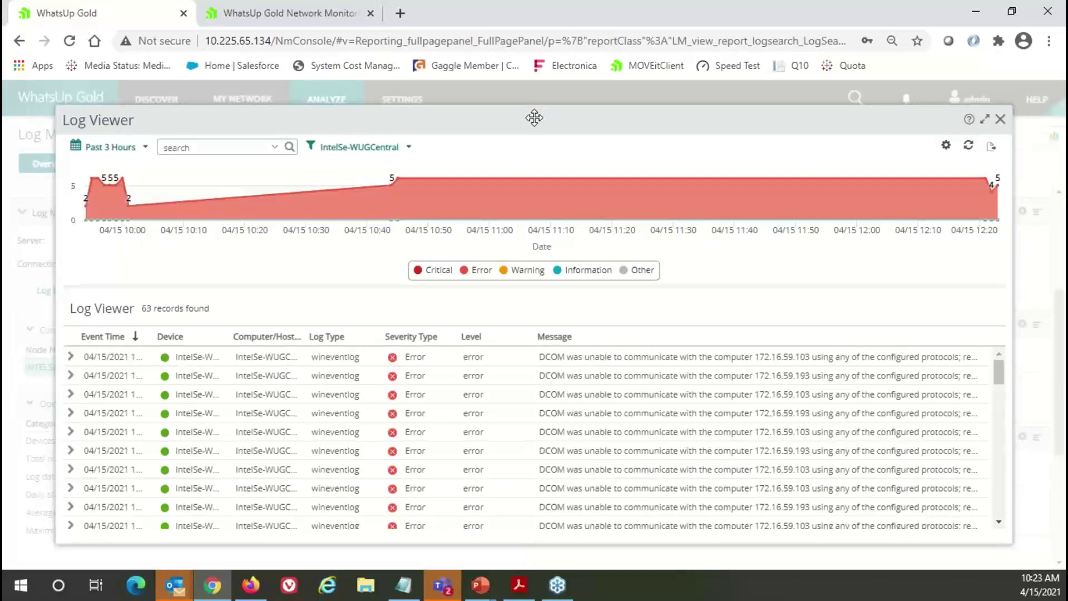
{"action": "left_click", "coordinate": [583, 271]}
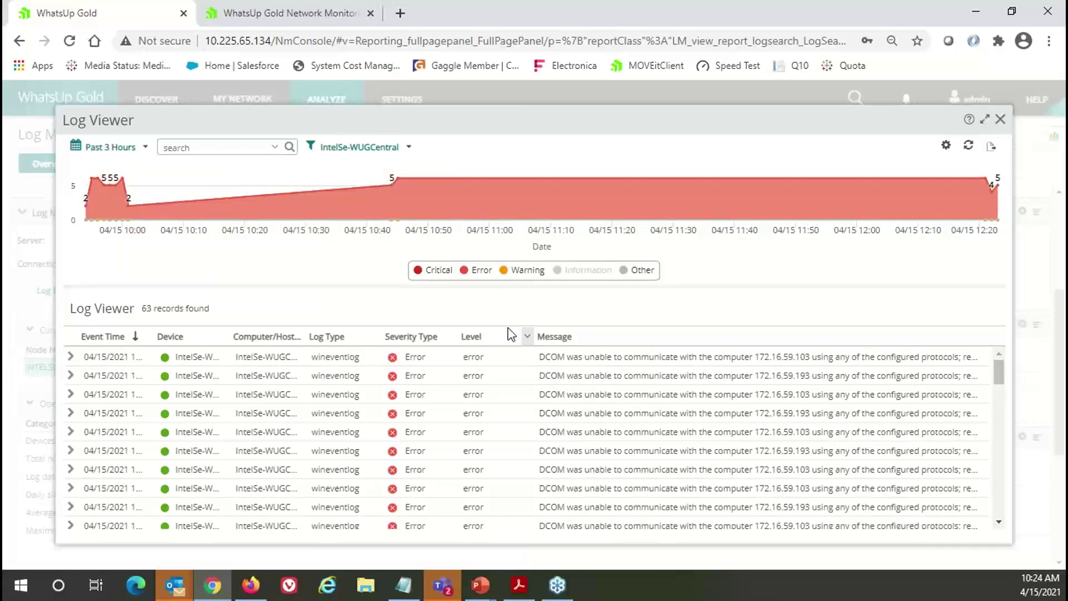
{"action": "left_click", "coordinate": [71, 357]}
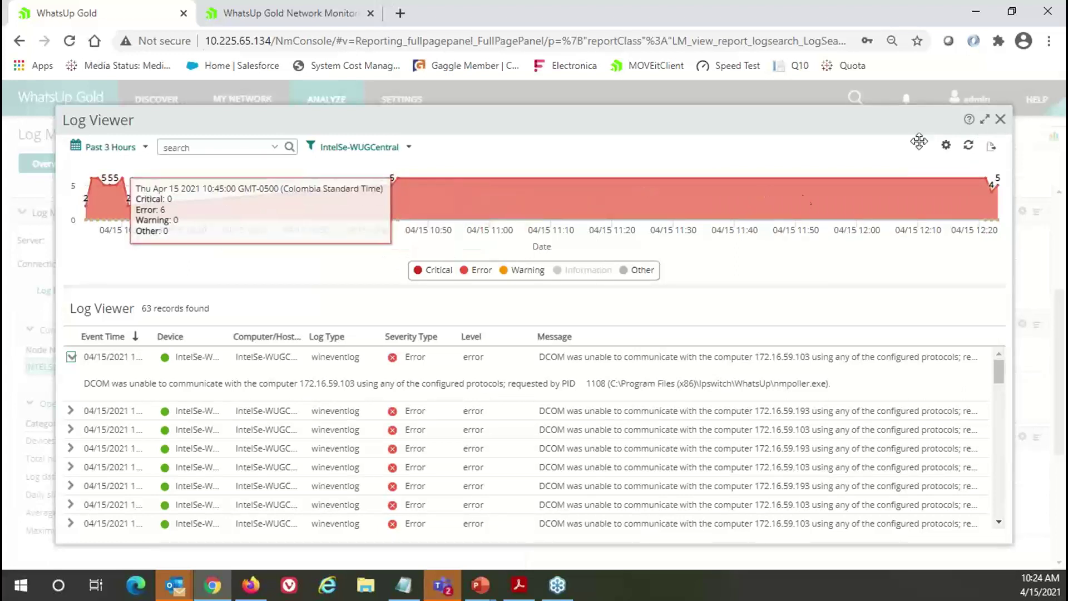
{"action": "left_click", "coordinate": [1000, 121]}
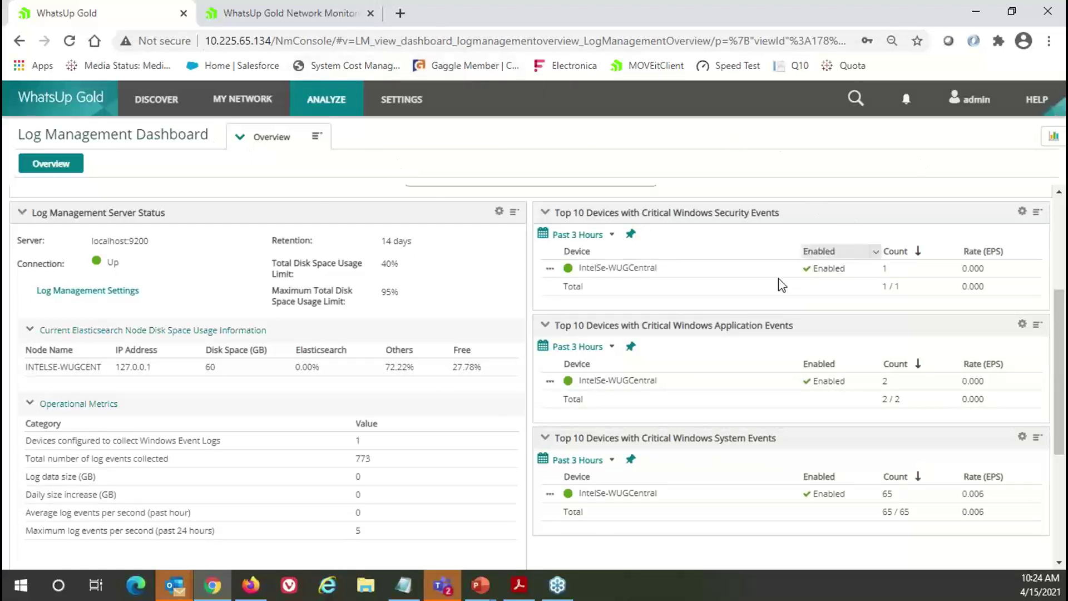
Go to the VCENTER (SALES) network map and open its device filter
{"action": "left_click", "coordinate": [239, 106]}
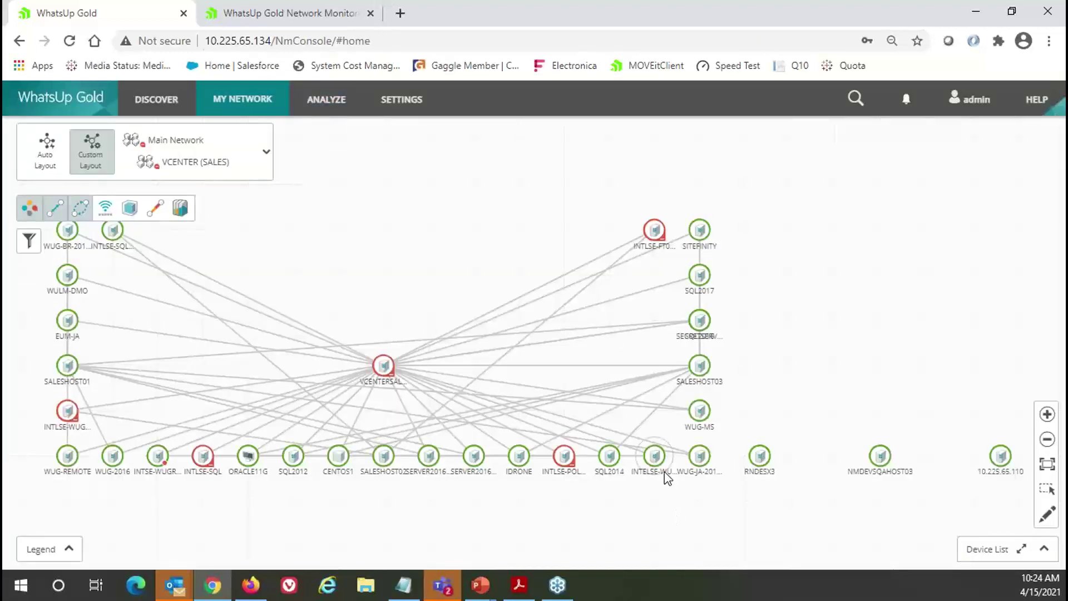
{"action": "left_click", "coordinate": [29, 240]}
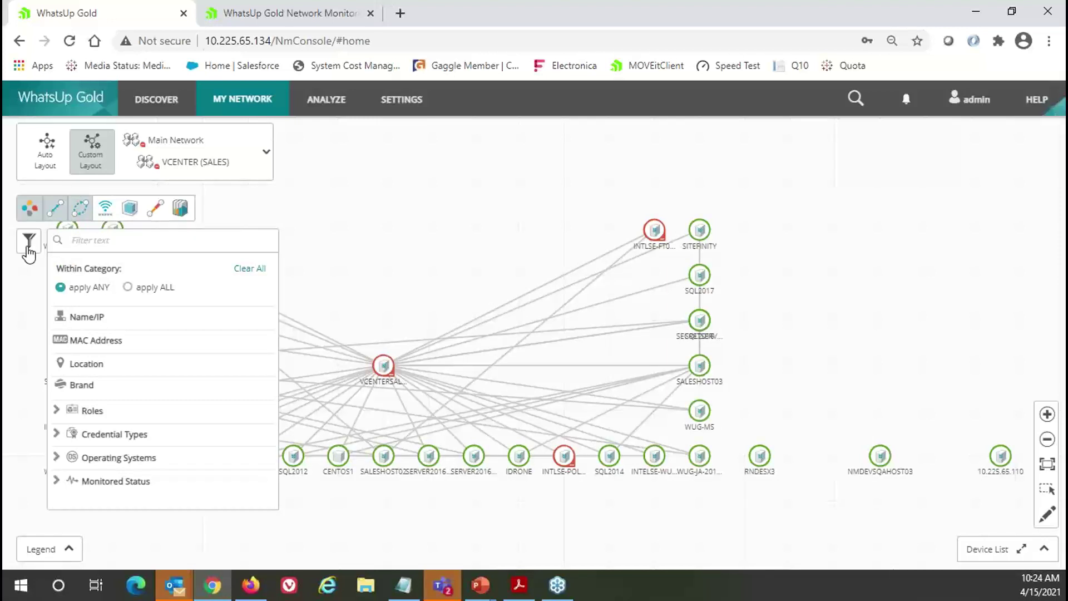
{"action": "left_click", "coordinate": [107, 239]}
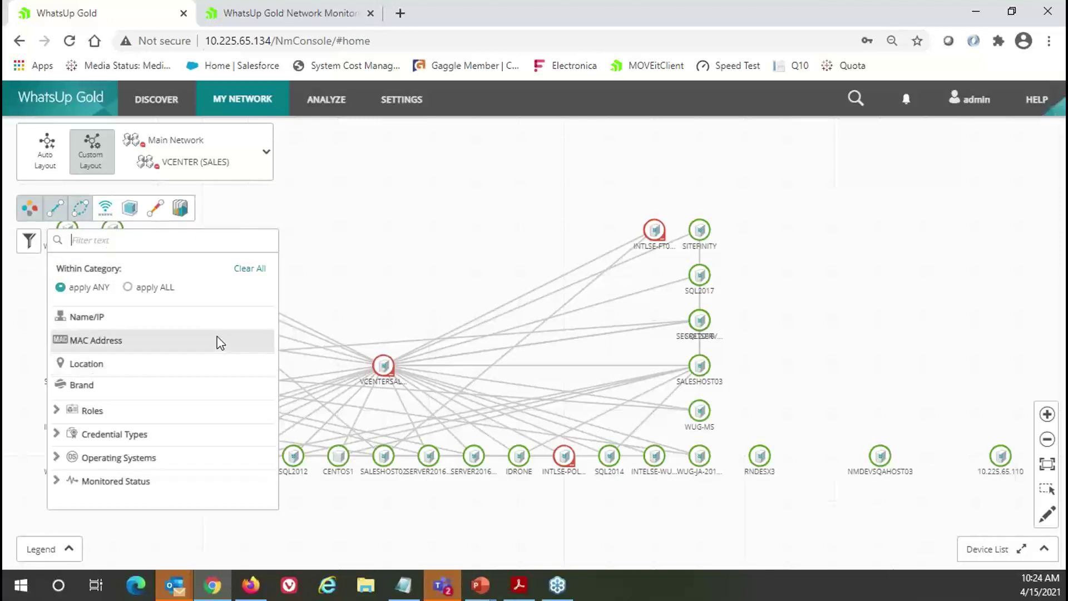
{"action": "key", "text": "ctrl+v"}
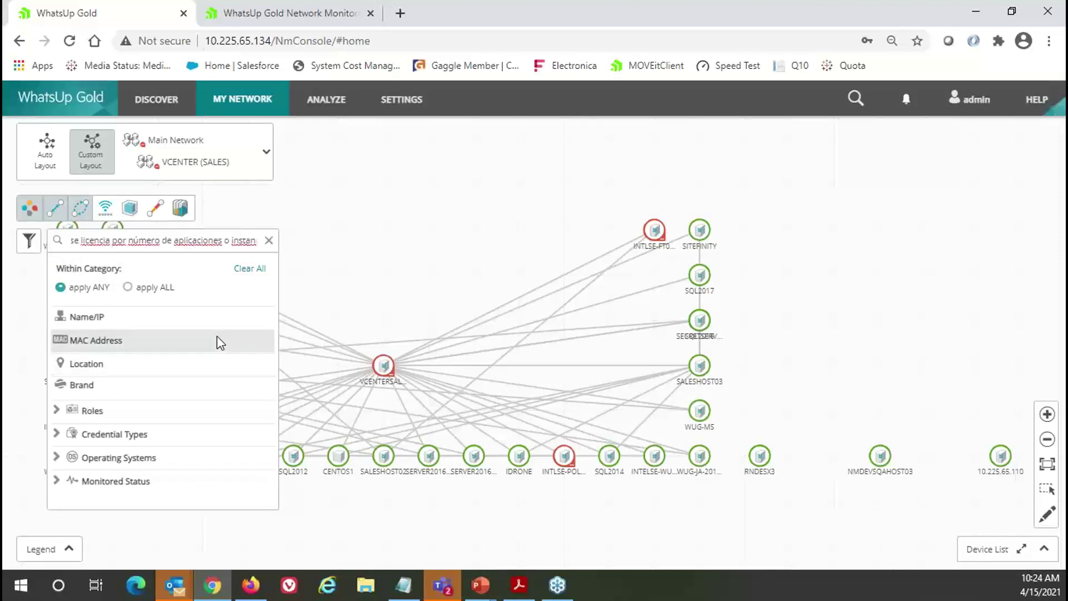
{"action": "key", "text": "Return"}
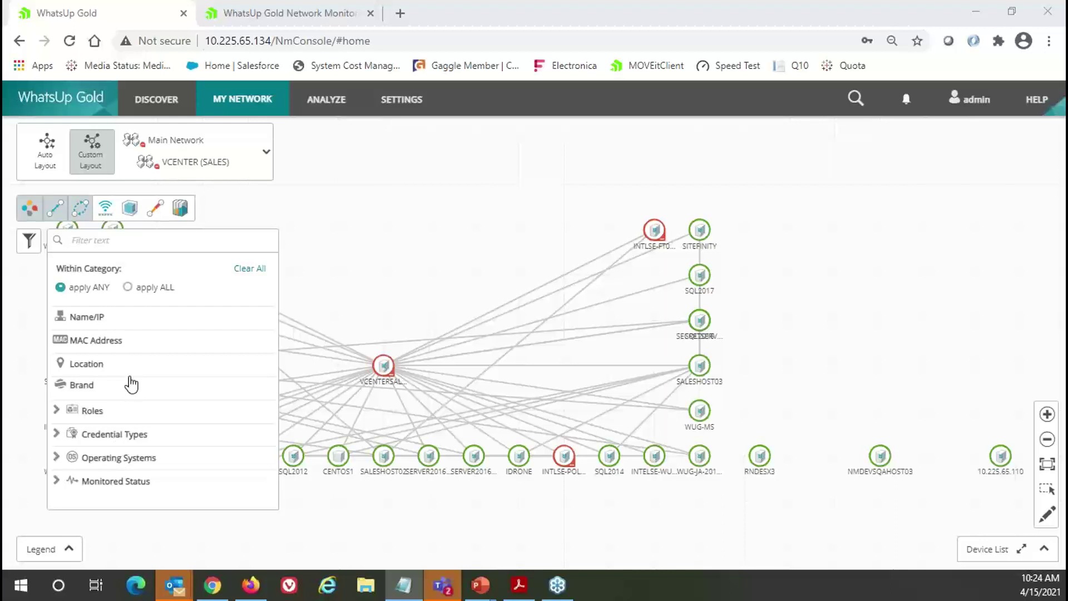
Filter the network map by the Name/IP INTELSE-WUGCENT
{"action": "left_click", "coordinate": [121, 248]}
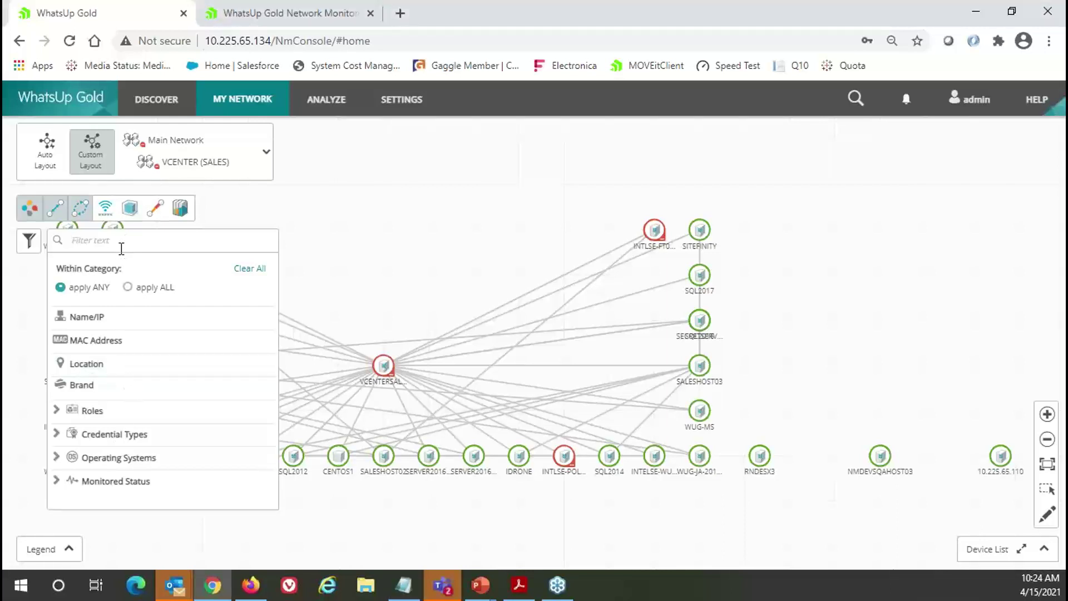
{"action": "type", "text": "INTELSE-WUGCENT"}
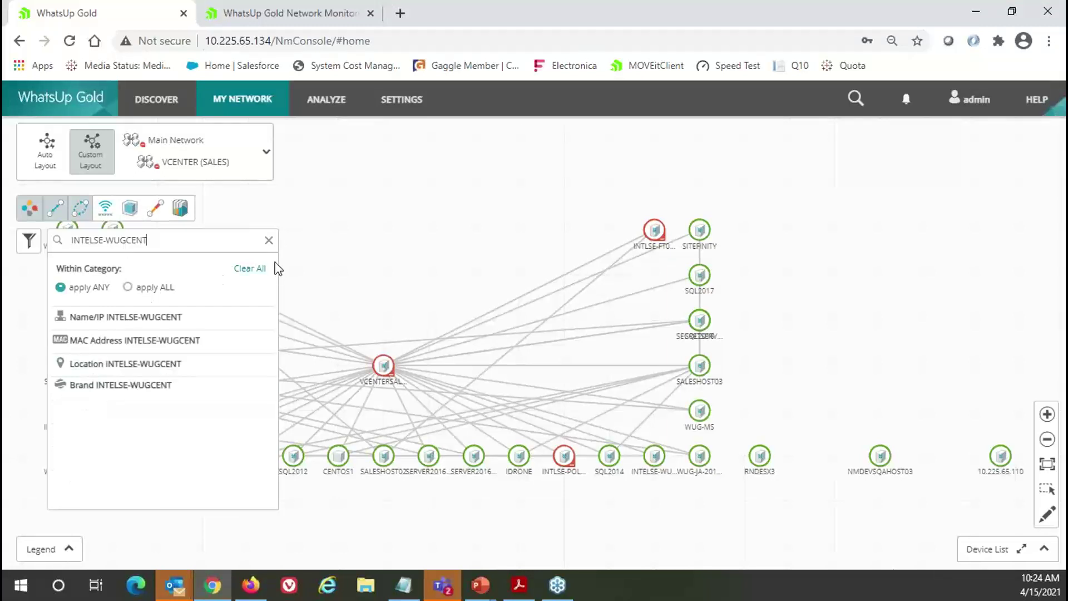
{"action": "left_click", "coordinate": [145, 316]}
Select the matching device on the map, view its recent critical and error logs in the Log Viewer, and close the viewer
{"action": "left_click", "coordinate": [656, 457]}
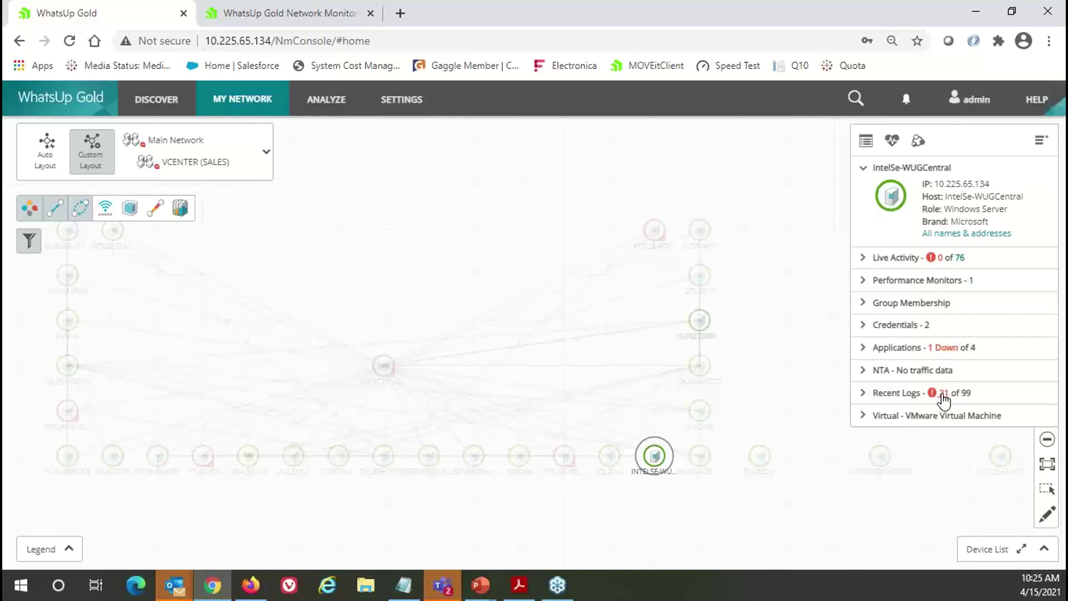
{"action": "left_click", "coordinate": [943, 394]}
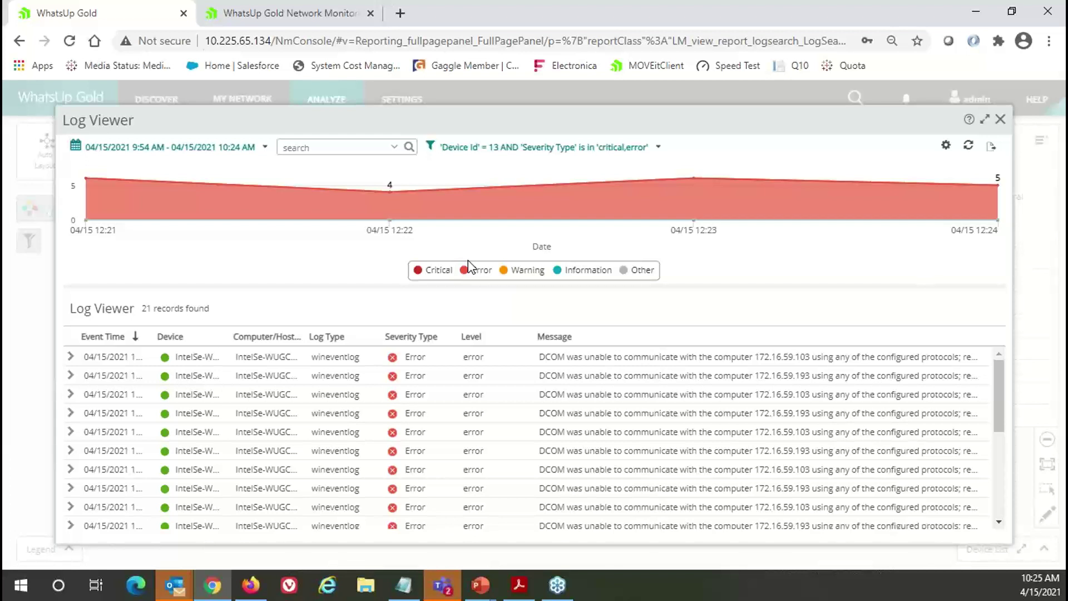
{"action": "left_click", "coordinate": [1000, 120]}
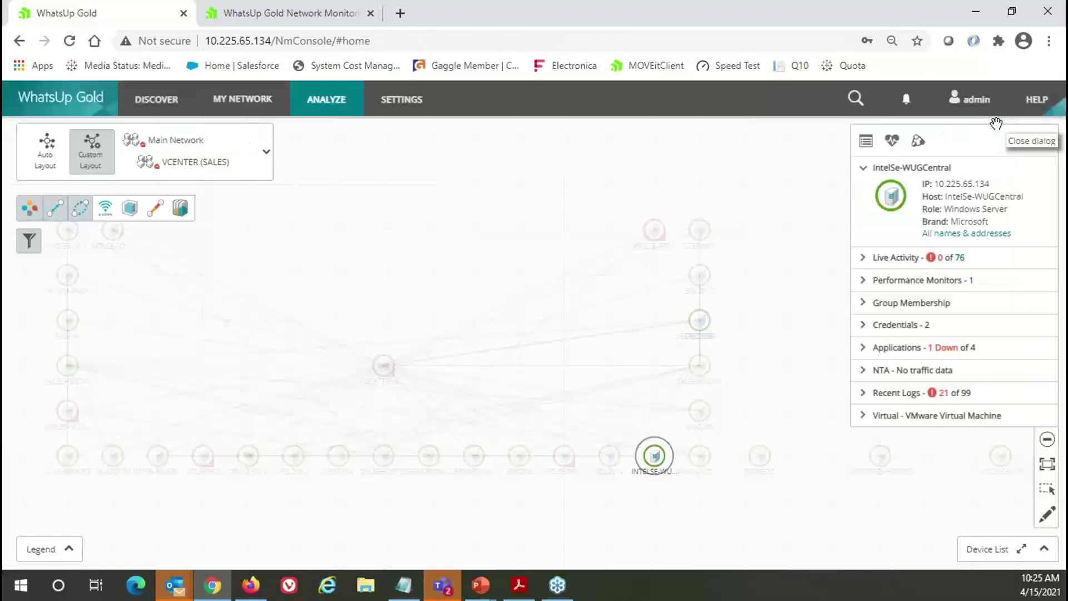
Open the global search and limit its scope to Logs, excluding Devices, Navigation and Traffic
{"action": "left_click", "coordinate": [855, 100]}
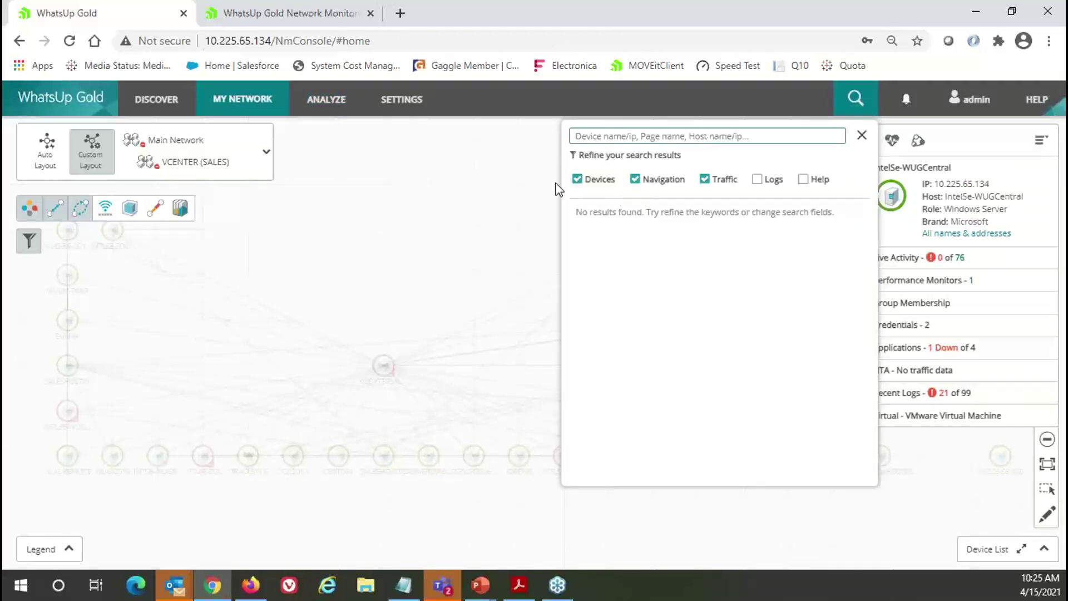
{"action": "left_click", "coordinate": [577, 179]}
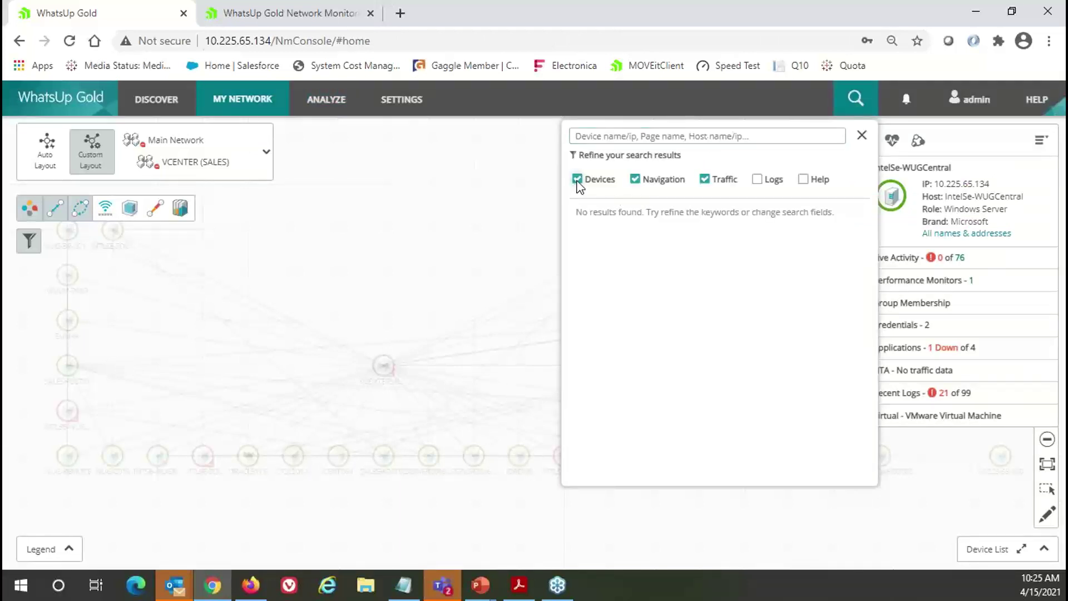
{"action": "left_click", "coordinate": [705, 179]}
{"action": "left_click", "coordinate": [635, 179]}
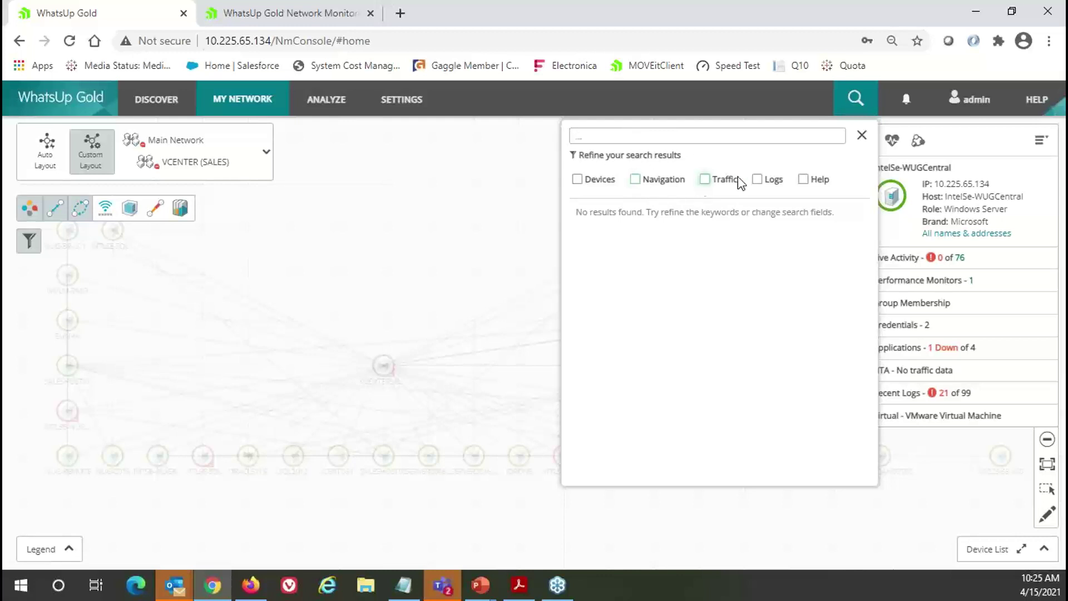
{"action": "left_click", "coordinate": [771, 180]}
Search the logs for "error", open the first result in the Log Viewer, and expand its full message
{"action": "left_click", "coordinate": [677, 137]}
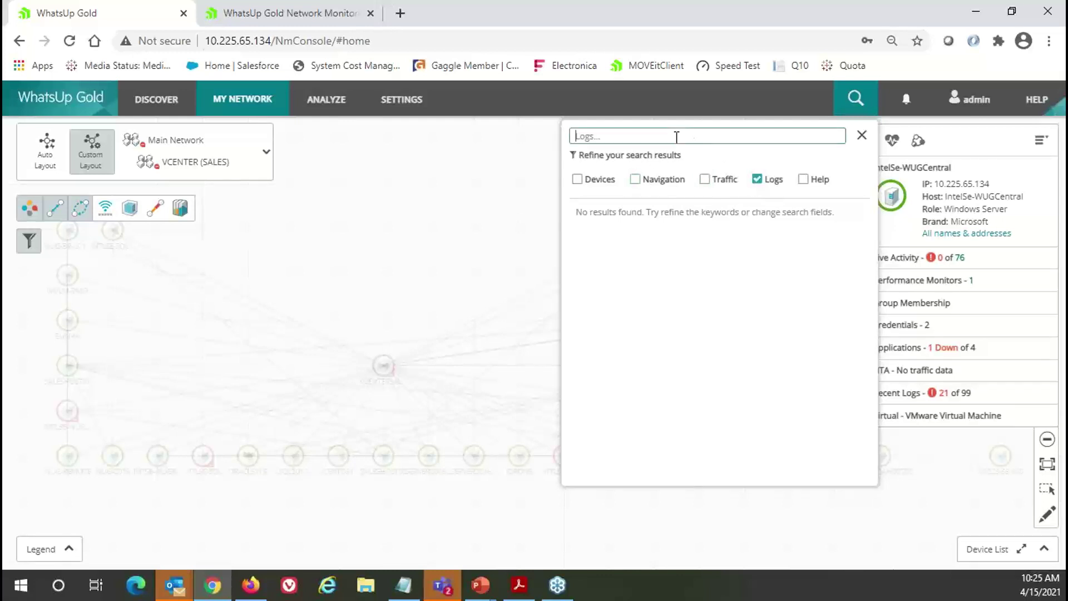
{"action": "type", "text": "error"}
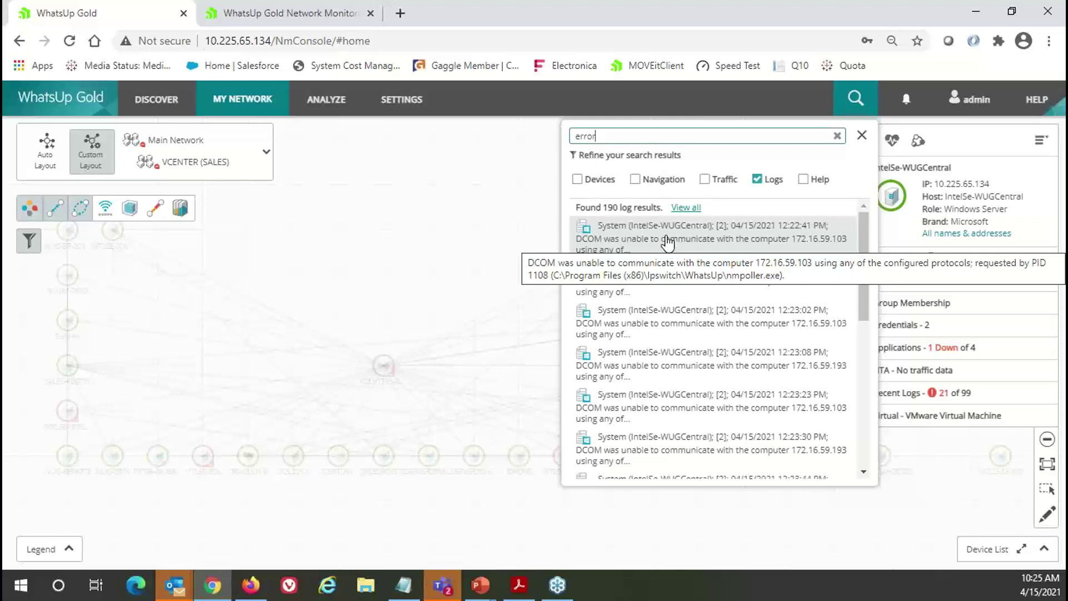
{"action": "left_click", "coordinate": [668, 243]}
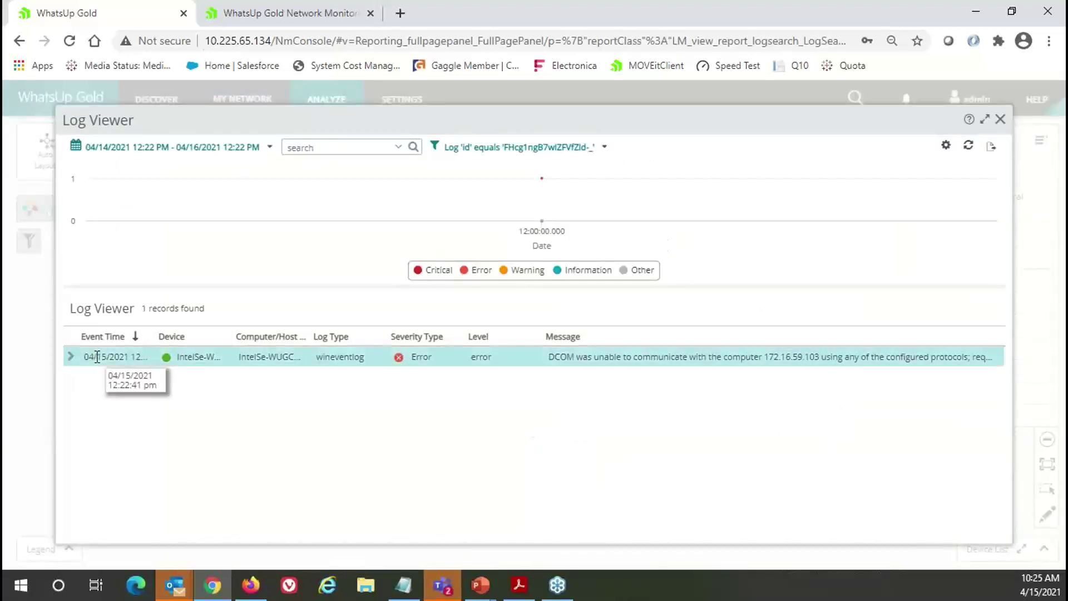
{"action": "left_click", "coordinate": [71, 359]}
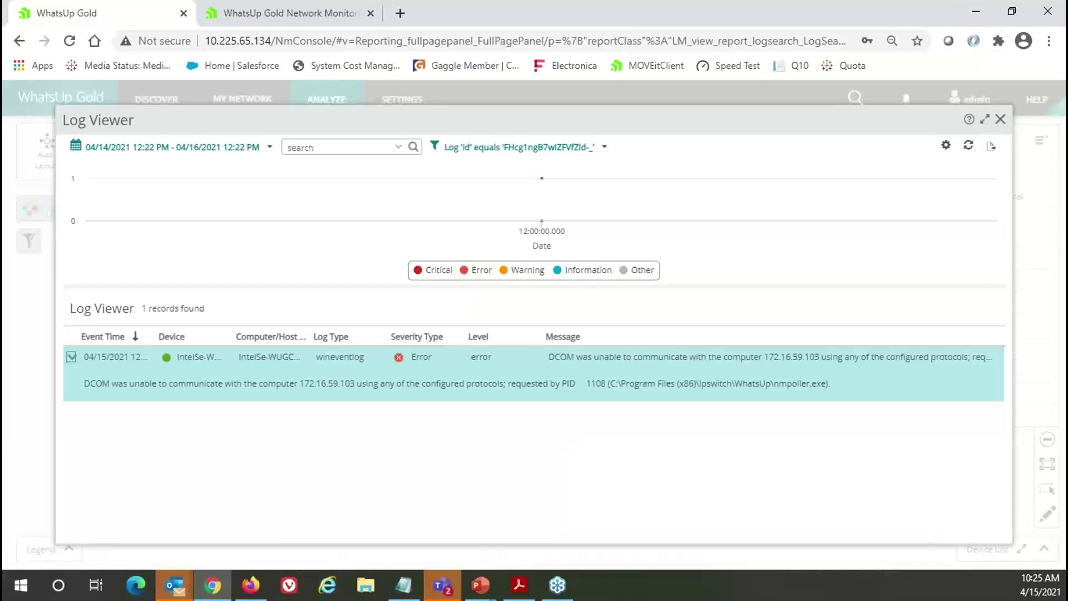
{"action": "key", "text": "alt+Tab"}
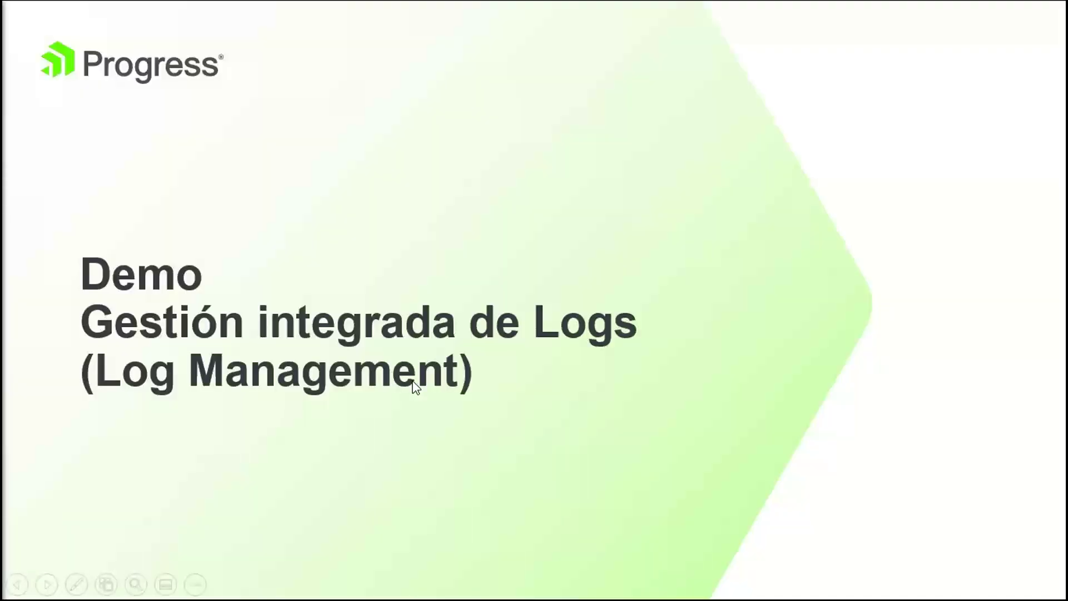
{"action": "left_click", "coordinate": [733, 360]}
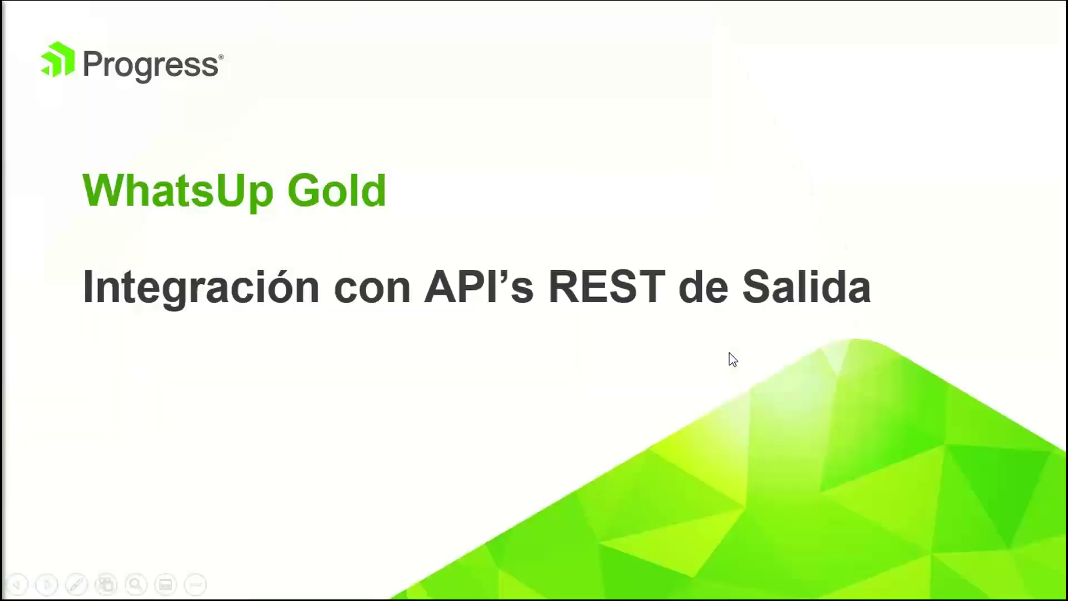
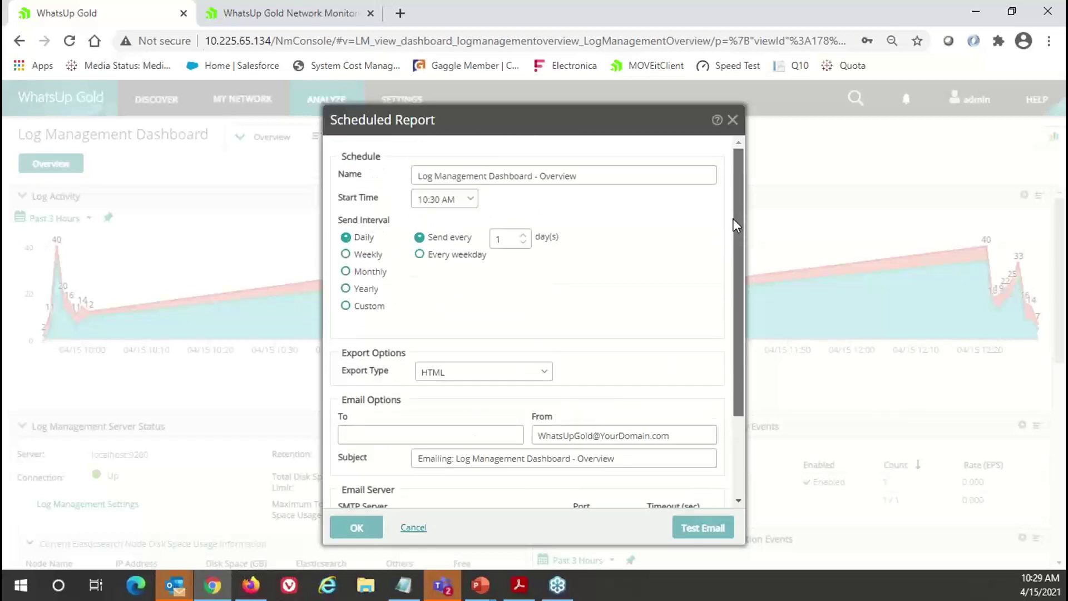
Dismiss the scheduled report setup, export the Log Management Dashboard overview as HTML, and open the exported file
{"action": "left_click", "coordinate": [418, 530]}
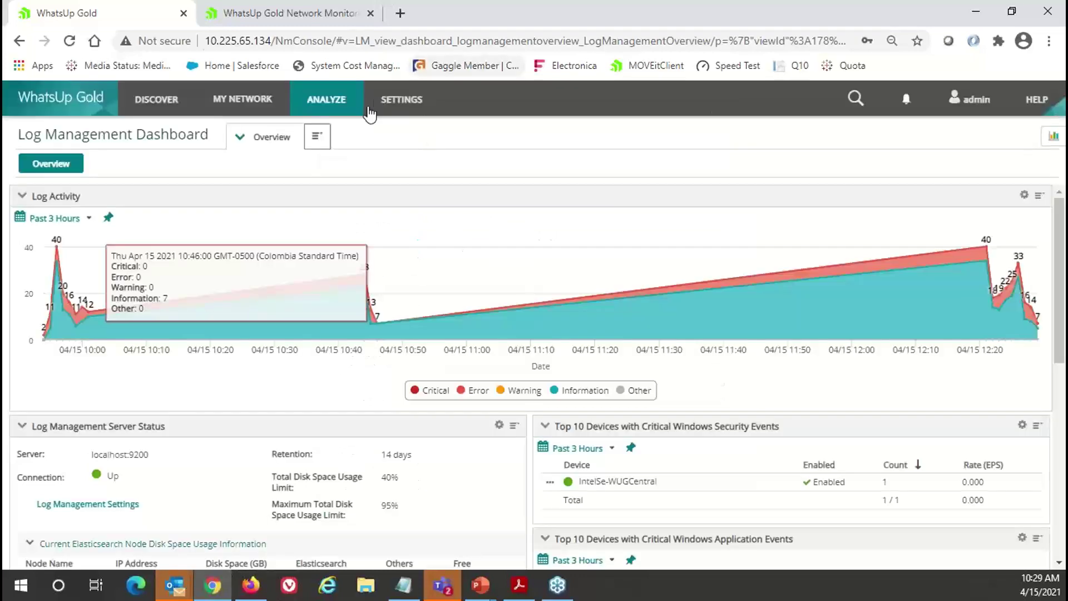
{"action": "left_click", "coordinate": [317, 144]}
{"action": "mouse_move", "coordinate": [334, 359]}
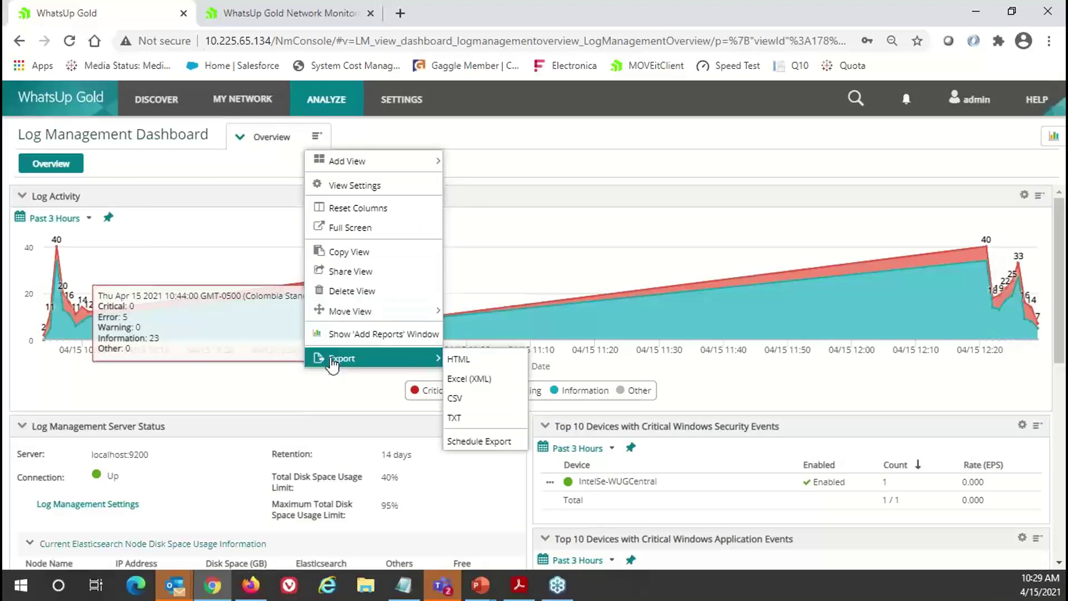
{"action": "left_click", "coordinate": [501, 367]}
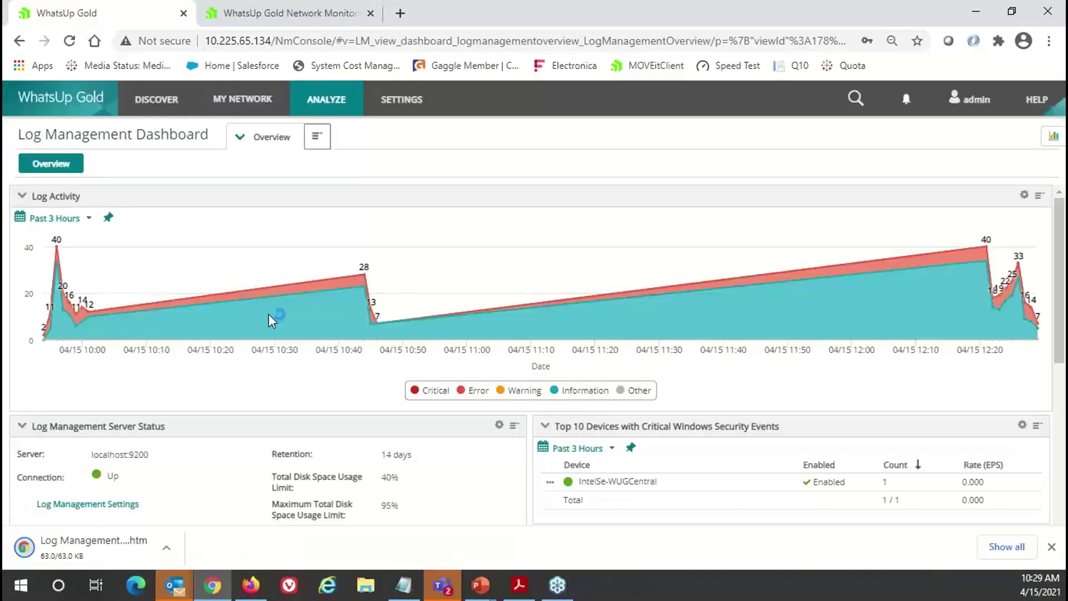
{"action": "left_click", "coordinate": [78, 546]}
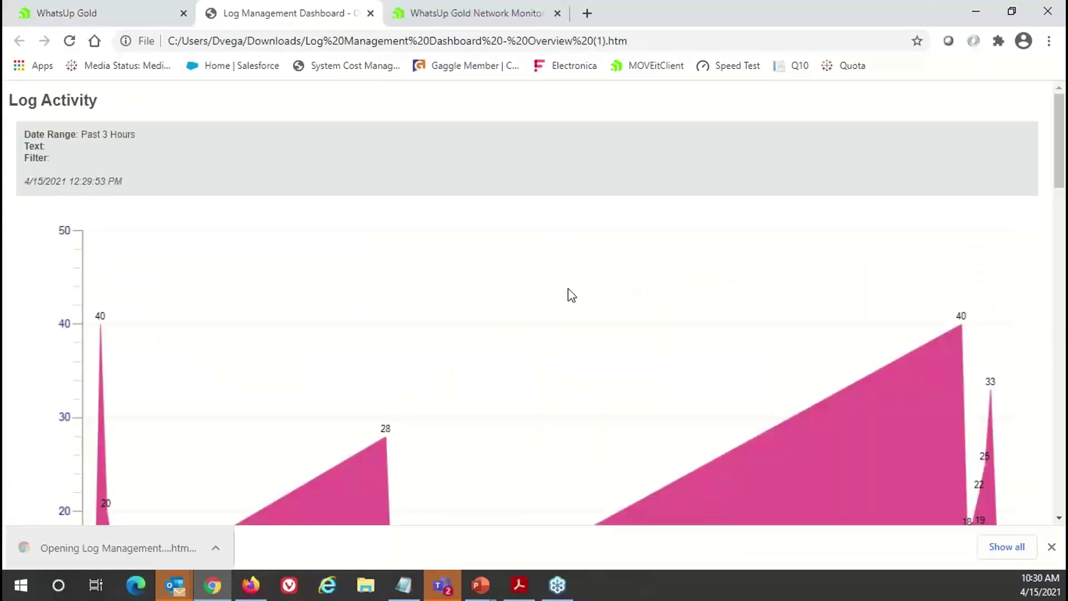
Read through the exported HTML report from Log Activity down to the Windows System Events section, and close it
{"action": "scroll", "coordinate": [606, 281], "scroll_direction": "down", "scroll_amount": 4}
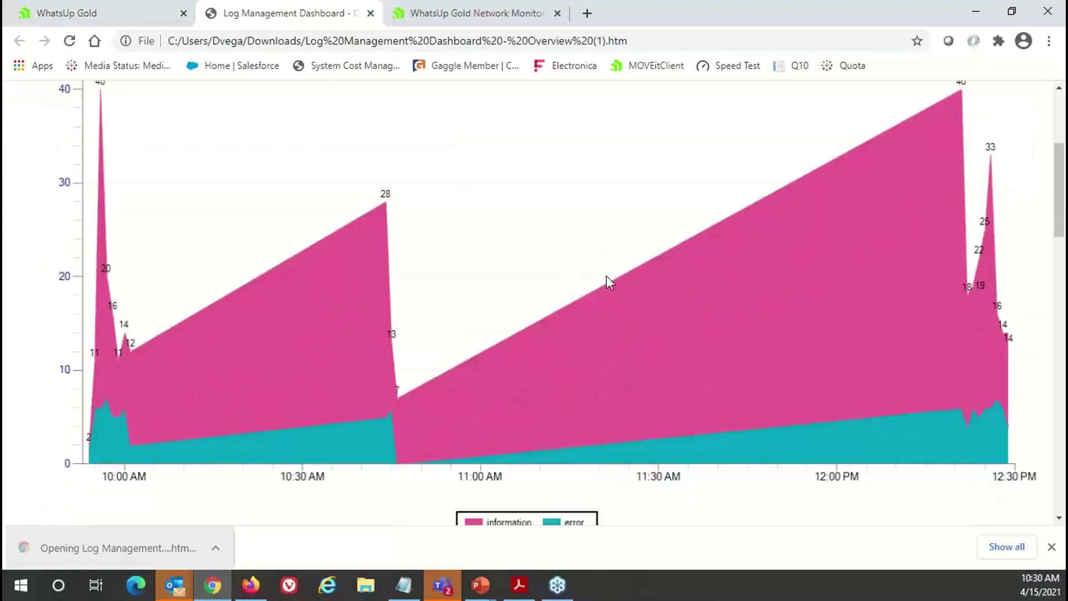
{"action": "scroll", "coordinate": [606, 281], "scroll_direction": "down", "scroll_amount": 10}
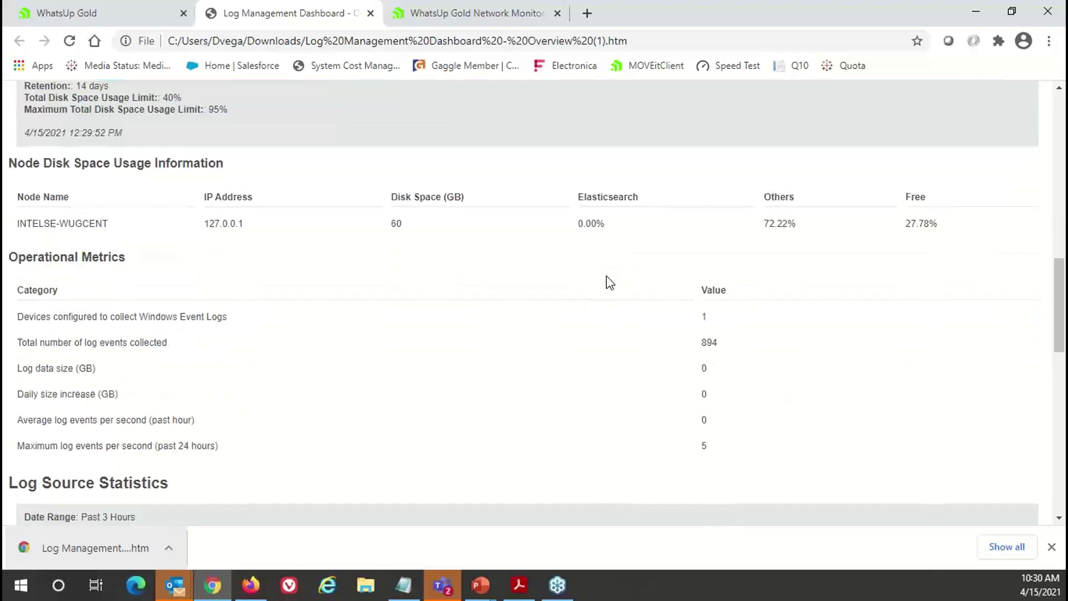
{"action": "scroll", "coordinate": [610, 283], "scroll_direction": "down", "scroll_amount": 7}
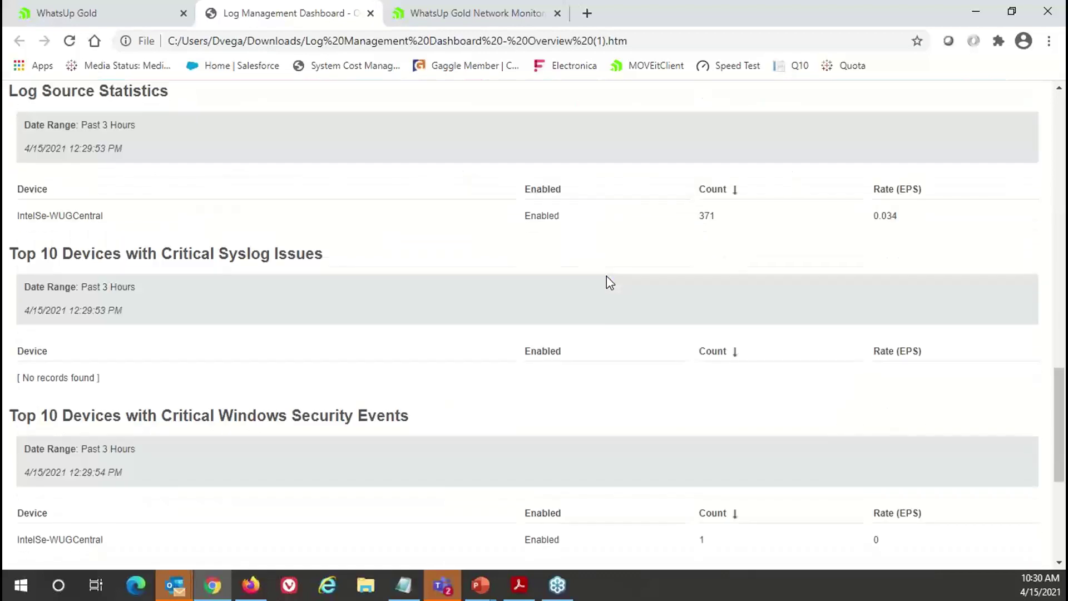
{"action": "scroll", "coordinate": [610, 283], "scroll_direction": "down", "scroll_amount": 4}
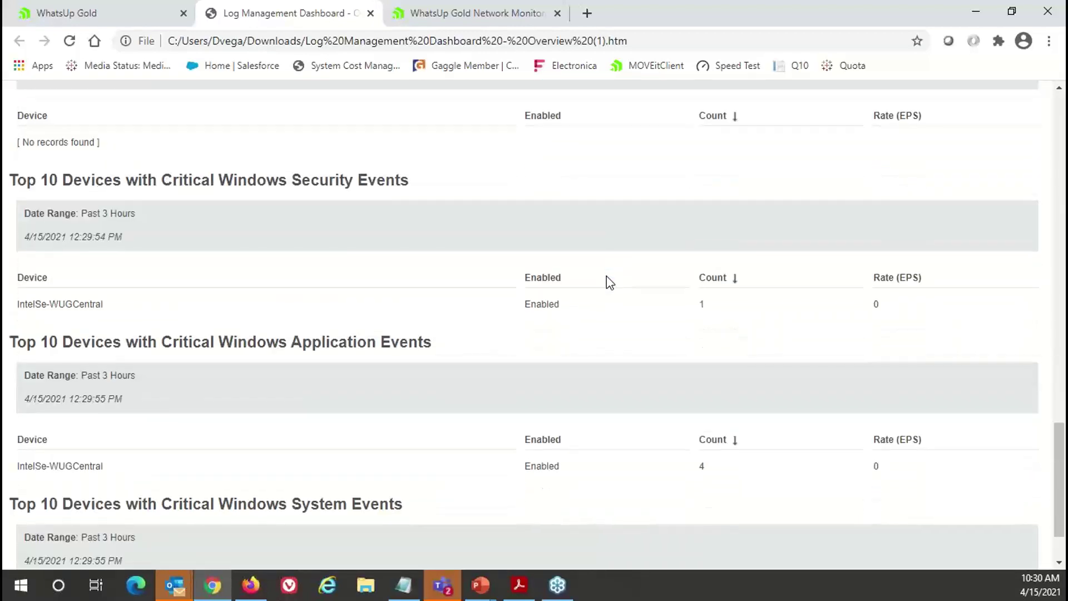
{"action": "scroll", "coordinate": [610, 283], "scroll_direction": "down", "scroll_amount": 2}
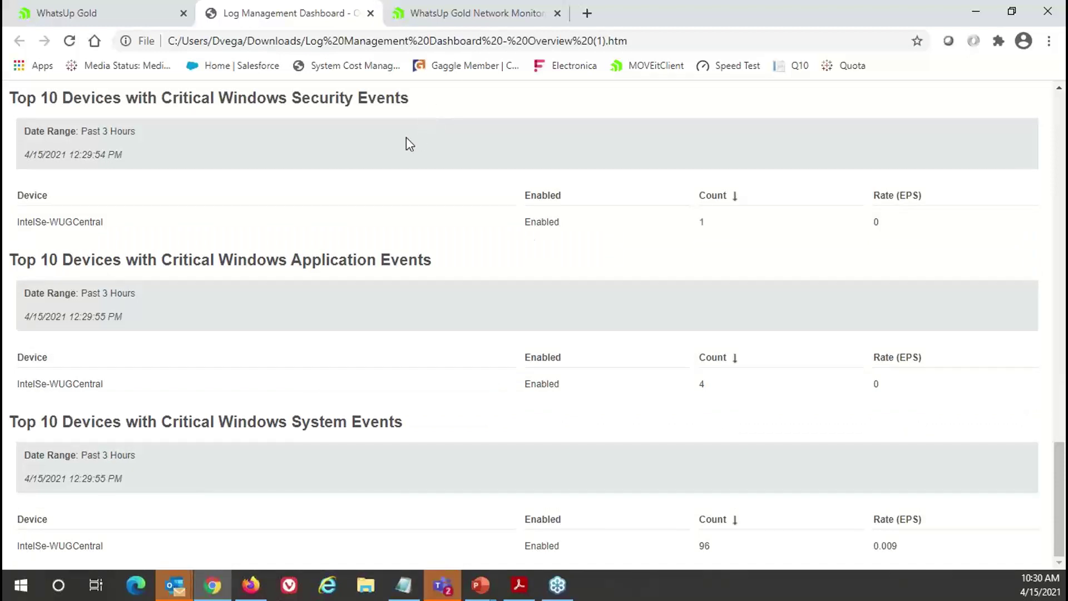
{"action": "left_click", "coordinate": [370, 13]}
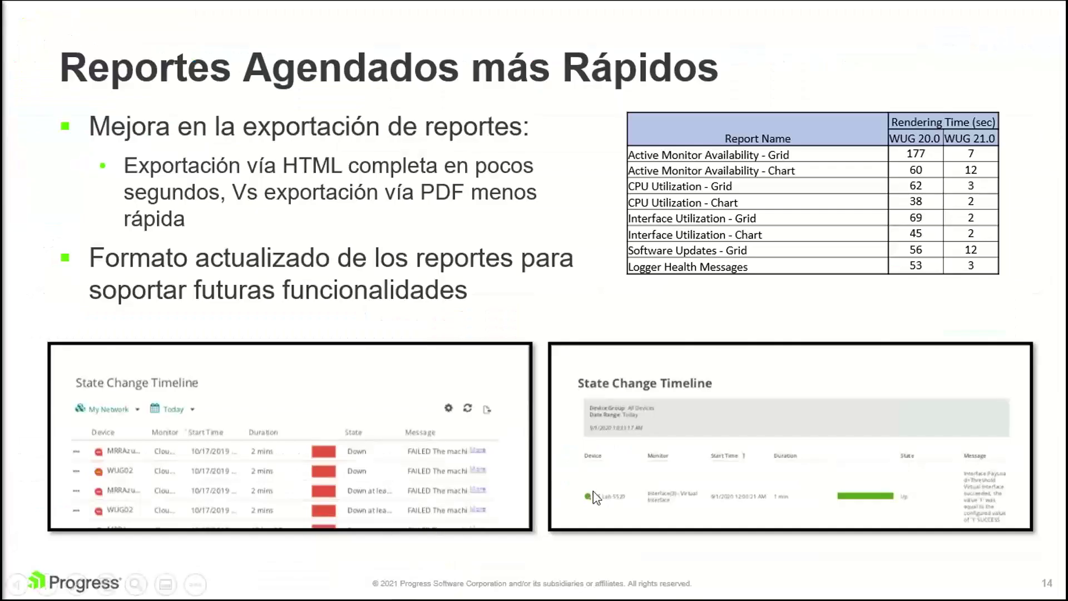
{"action": "key", "text": "Right"}
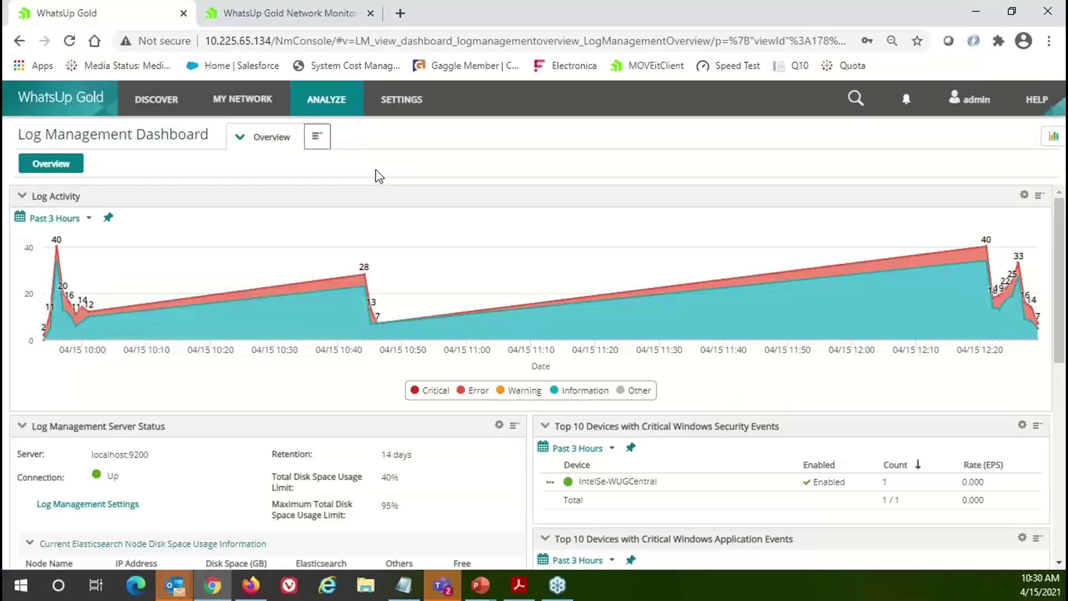
Open the Application and Profile Setup for Application Monitoring and show its application profiles
{"action": "left_click", "coordinate": [403, 112]}
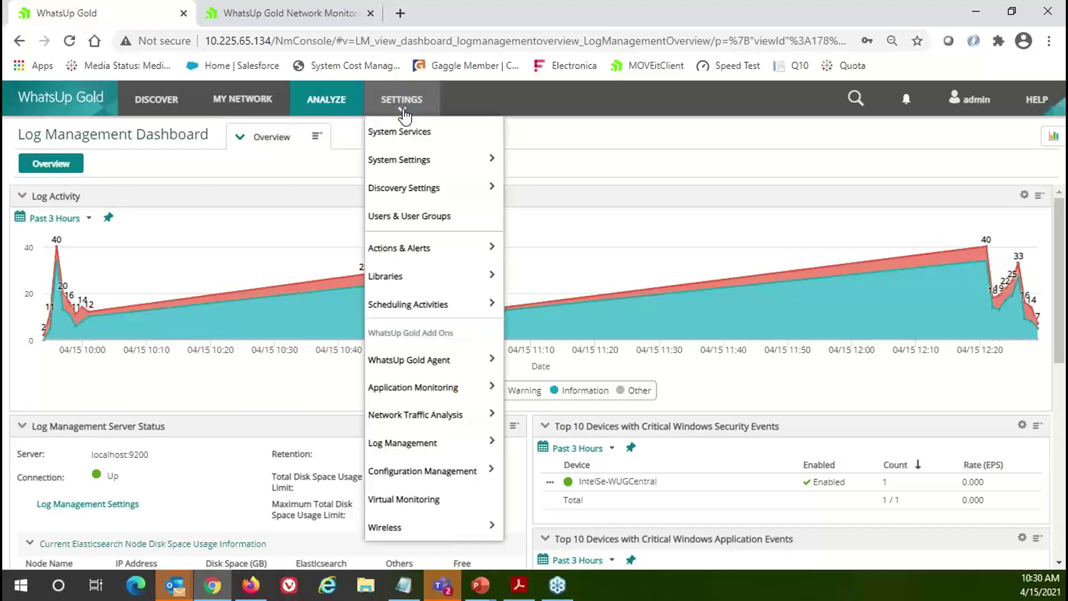
{"action": "mouse_move", "coordinate": [415, 423]}
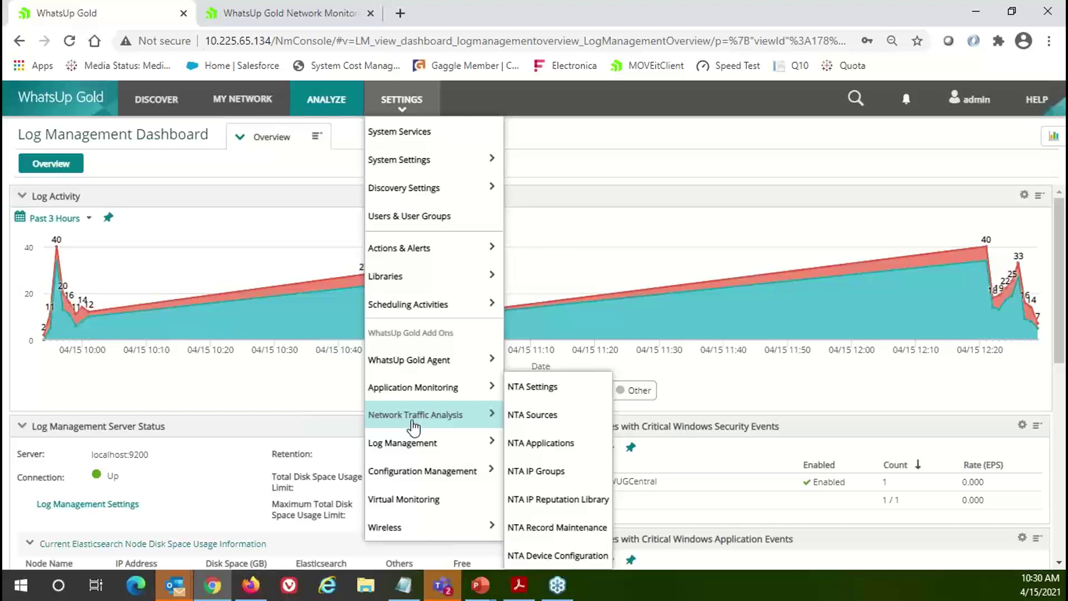
{"action": "mouse_move", "coordinate": [409, 445]}
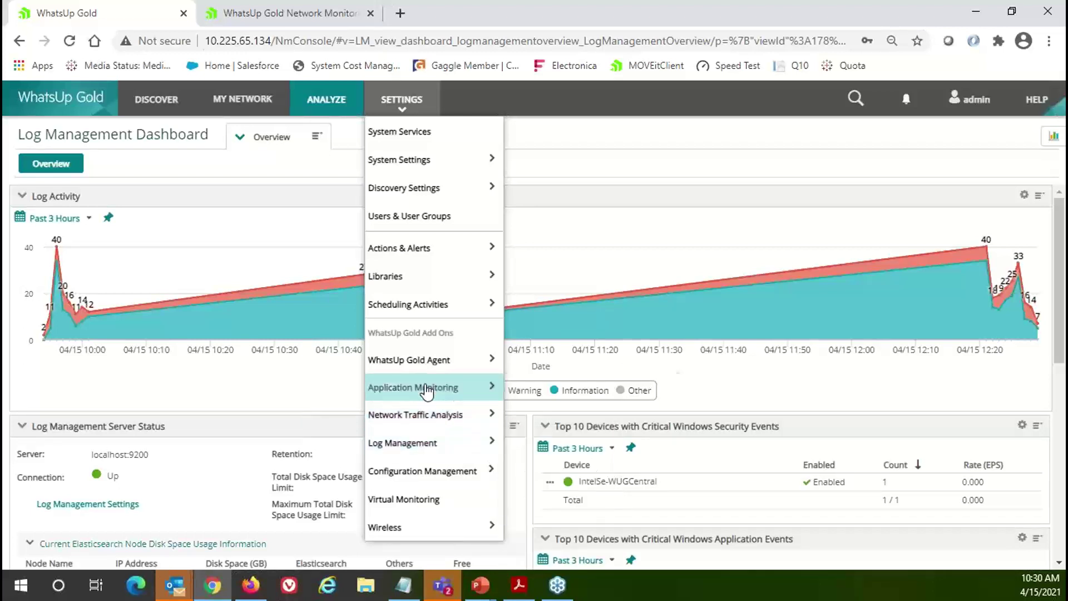
{"action": "mouse_move", "coordinate": [425, 387]}
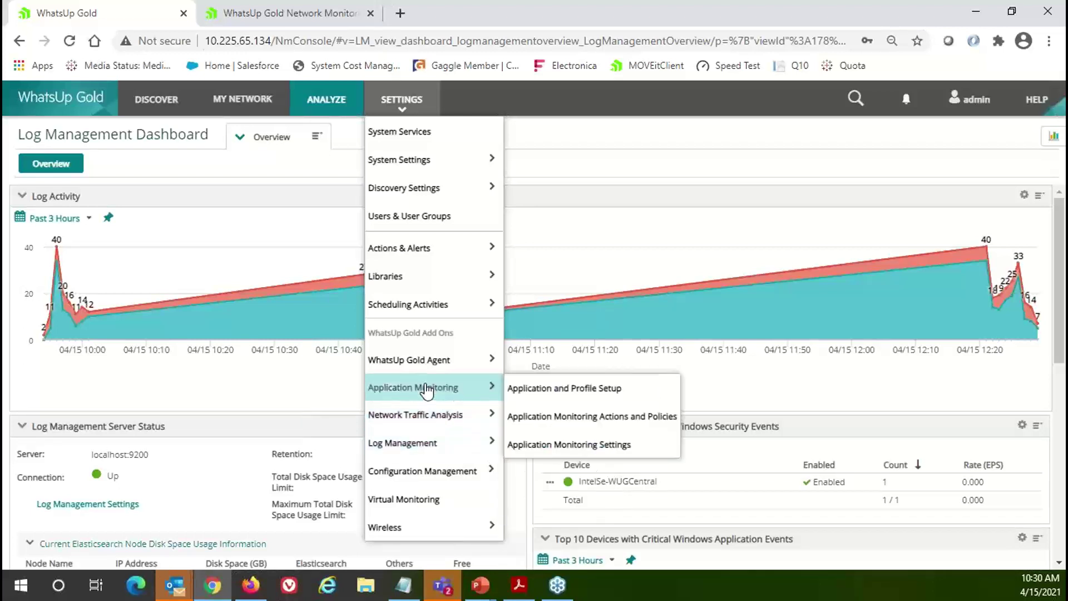
{"action": "left_click", "coordinate": [566, 393]}
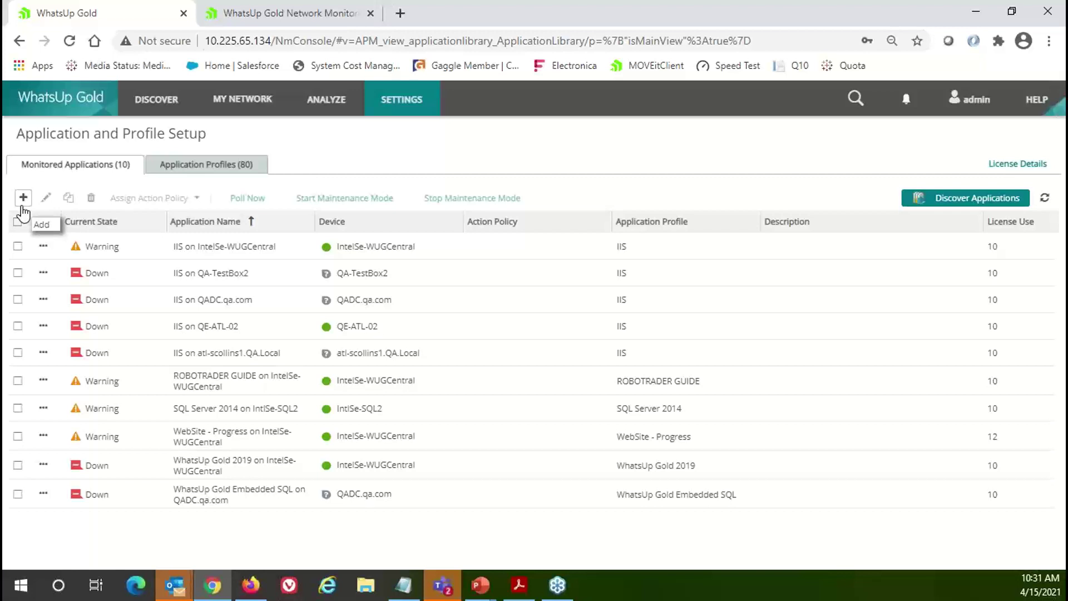
{"action": "left_click", "coordinate": [215, 170]}
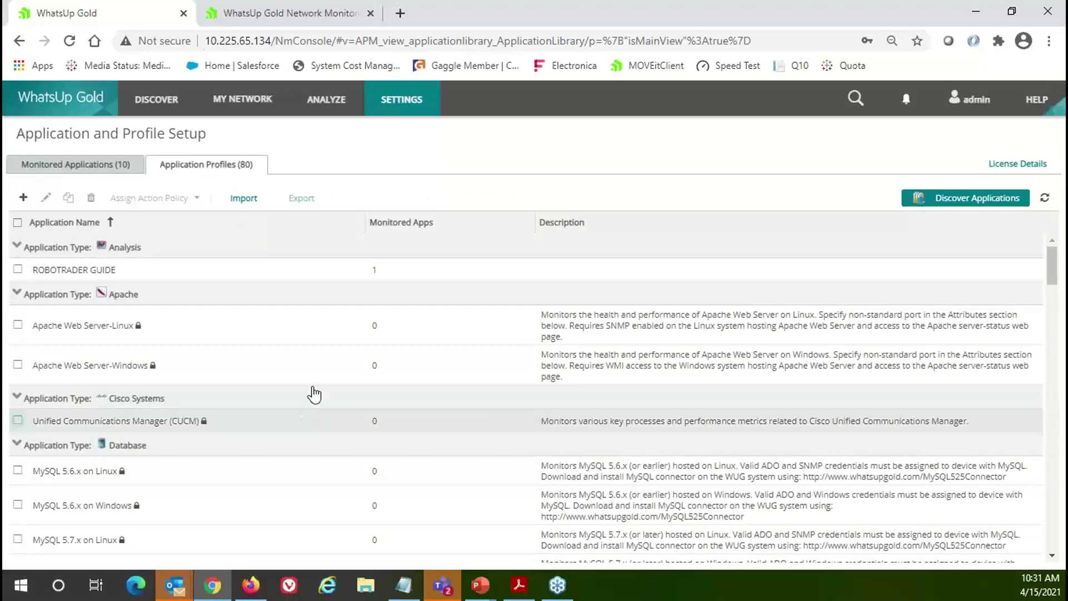
Look through the application profiles of the different application types, ending at the MySQL 8.0.x profiles under Database
{"action": "scroll", "coordinate": [312, 393], "scroll_direction": "down", "scroll_amount": 15}
{"action": "scroll", "coordinate": [313, 391], "scroll_direction": "down", "scroll_amount": 15}
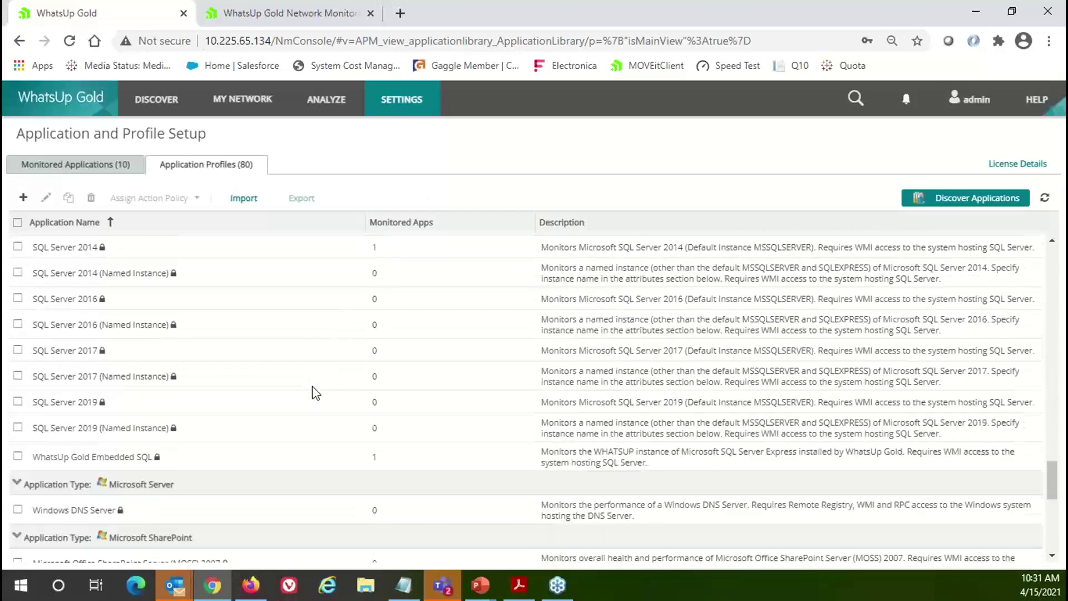
{"action": "scroll", "coordinate": [314, 392], "scroll_direction": "down", "scroll_amount": 2}
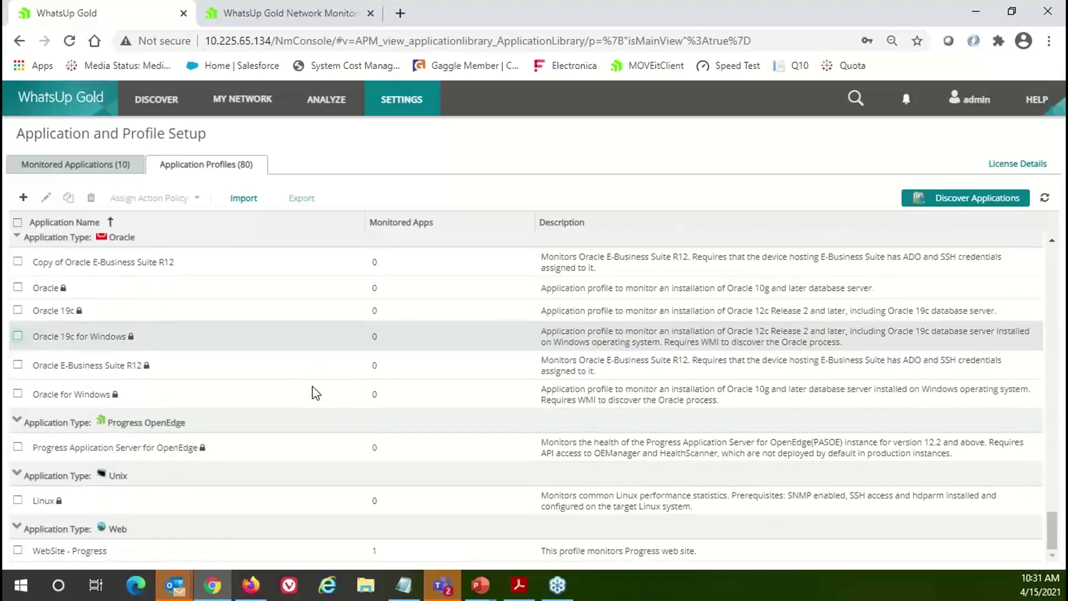
{"action": "scroll", "coordinate": [314, 392], "scroll_direction": "up", "scroll_amount": 8}
{"action": "scroll", "coordinate": [315, 393], "scroll_direction": "up", "scroll_amount": 10}
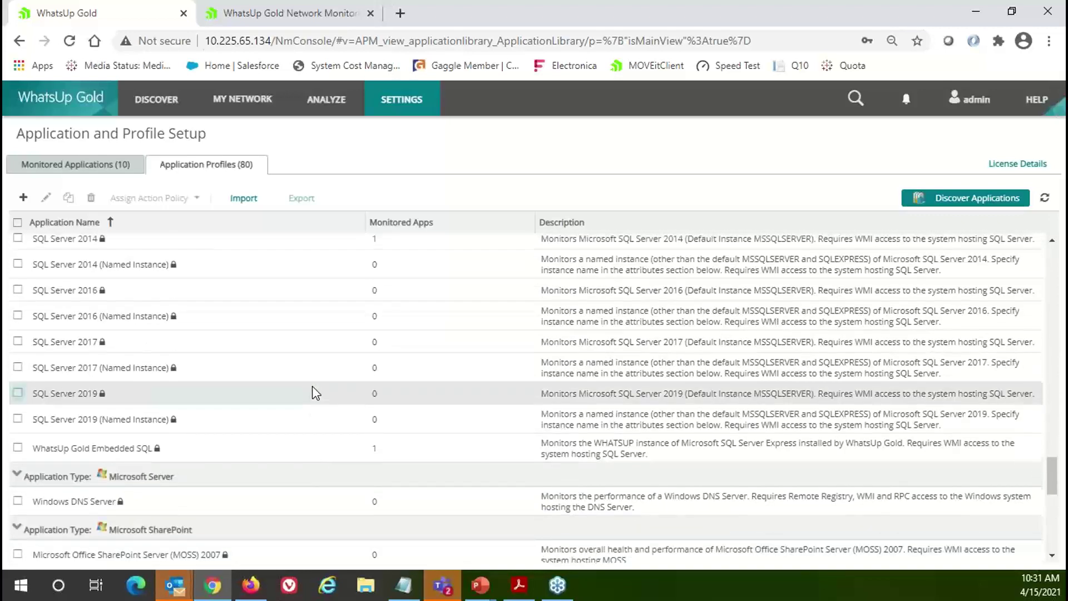
{"action": "scroll", "coordinate": [315, 392], "scroll_direction": "up", "scroll_amount": 10}
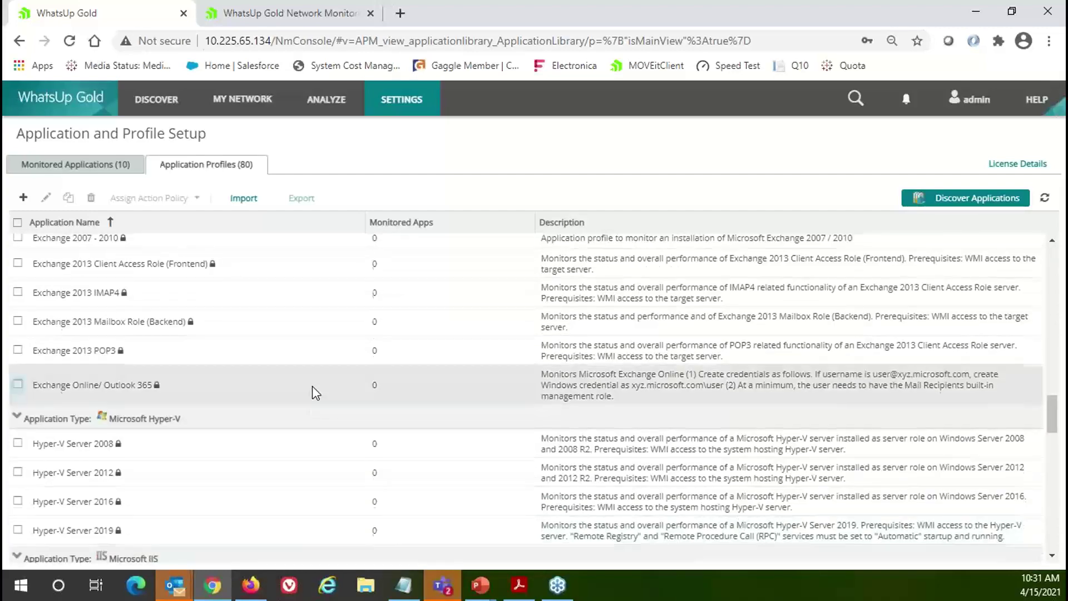
{"action": "scroll", "coordinate": [316, 392], "scroll_direction": "down", "scroll_amount": 3}
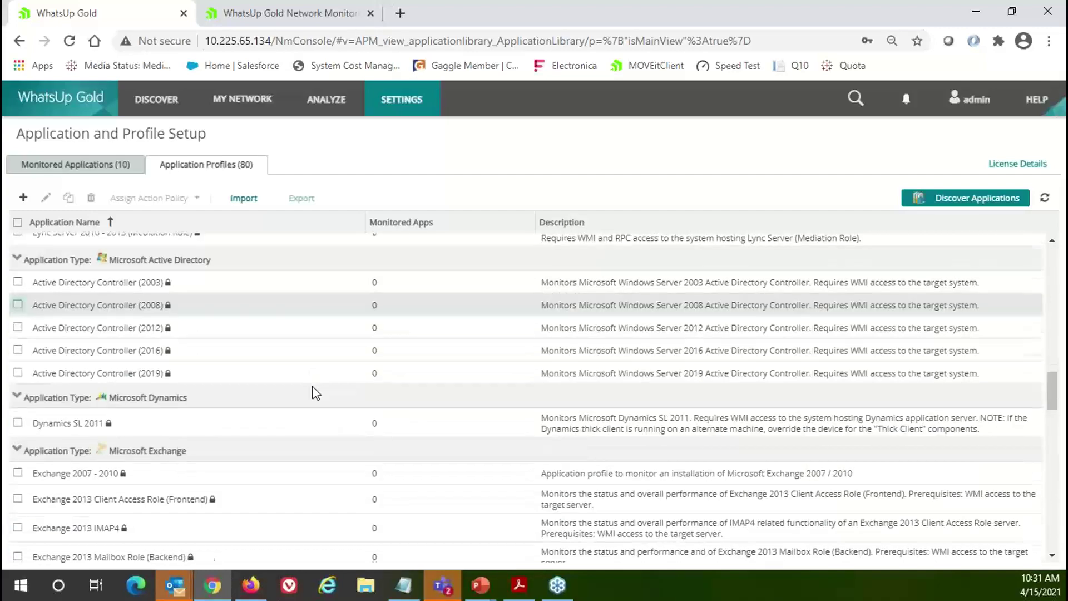
{"action": "scroll", "coordinate": [315, 392], "scroll_direction": "up", "scroll_amount": 6}
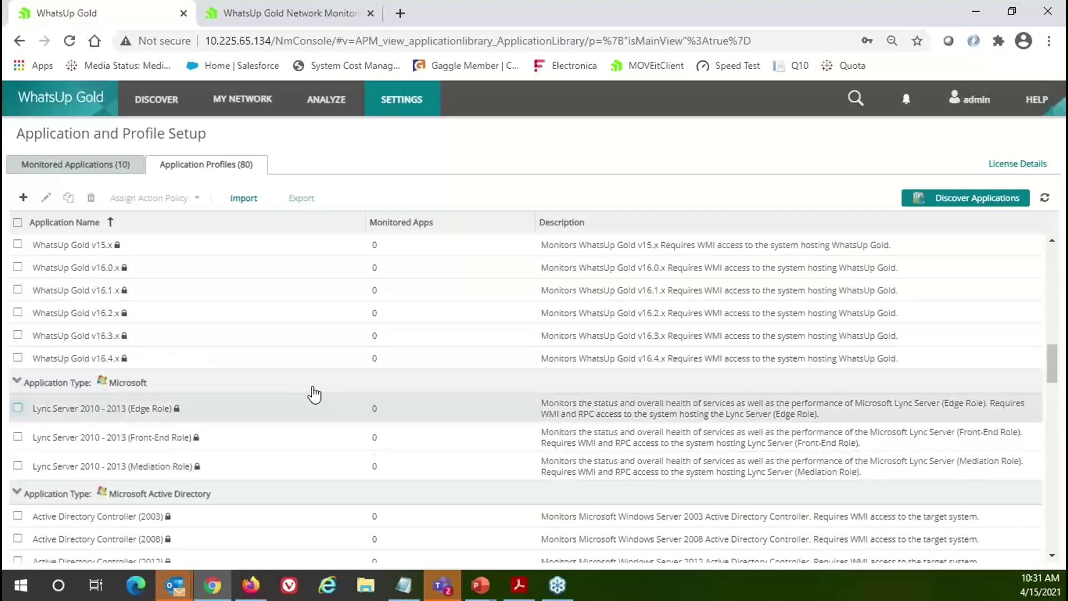
{"action": "scroll", "coordinate": [314, 394], "scroll_direction": "up", "scroll_amount": 8}
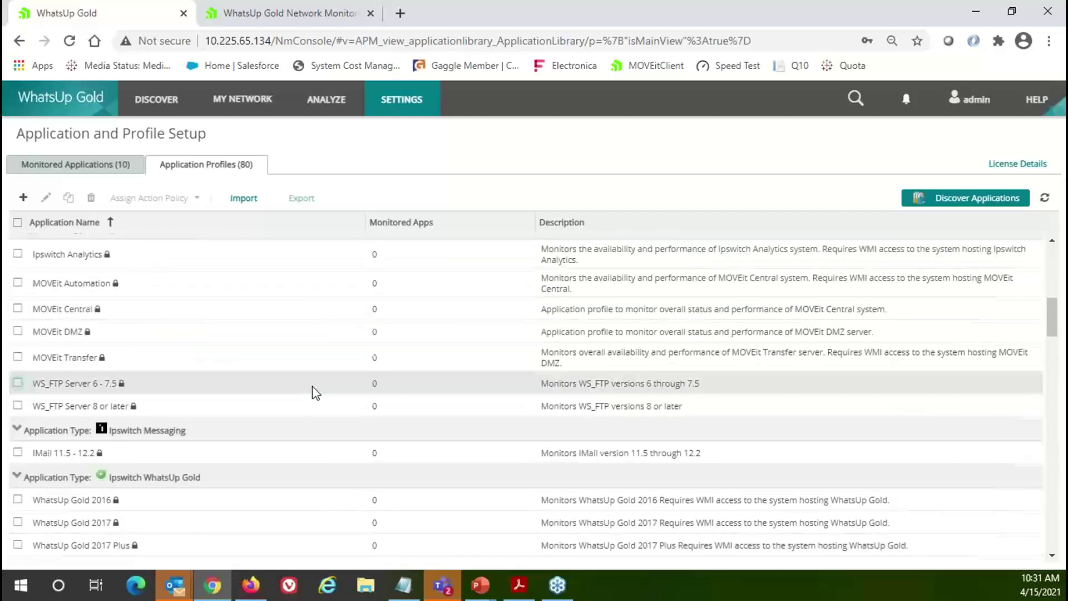
{"action": "scroll", "coordinate": [312, 393], "scroll_direction": "up", "scroll_amount": 3}
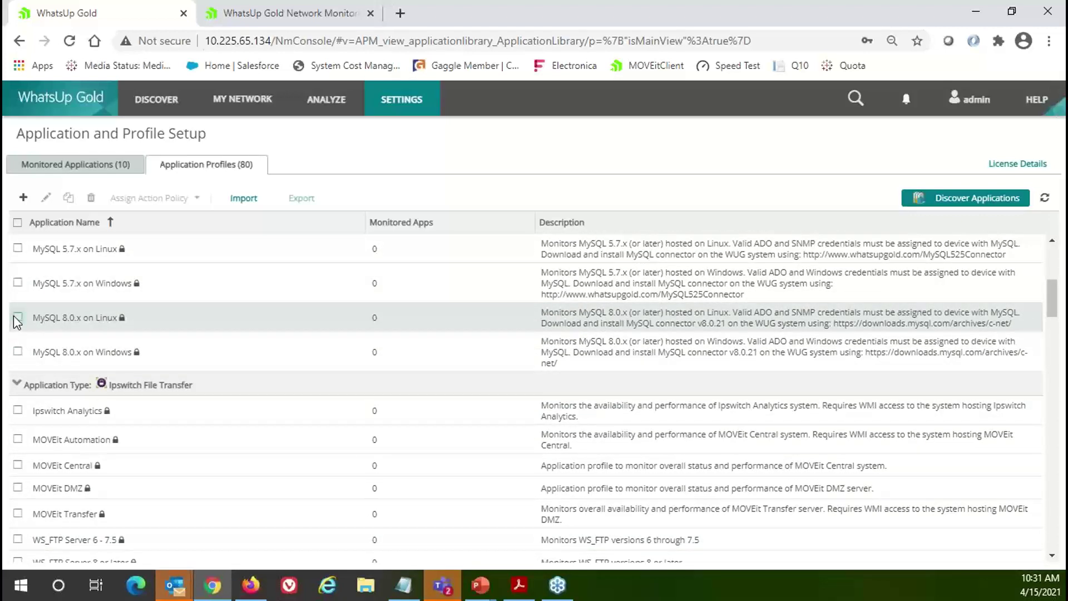
{"action": "left_click", "coordinate": [18, 318]}
{"action": "left_click", "coordinate": [18, 351]}
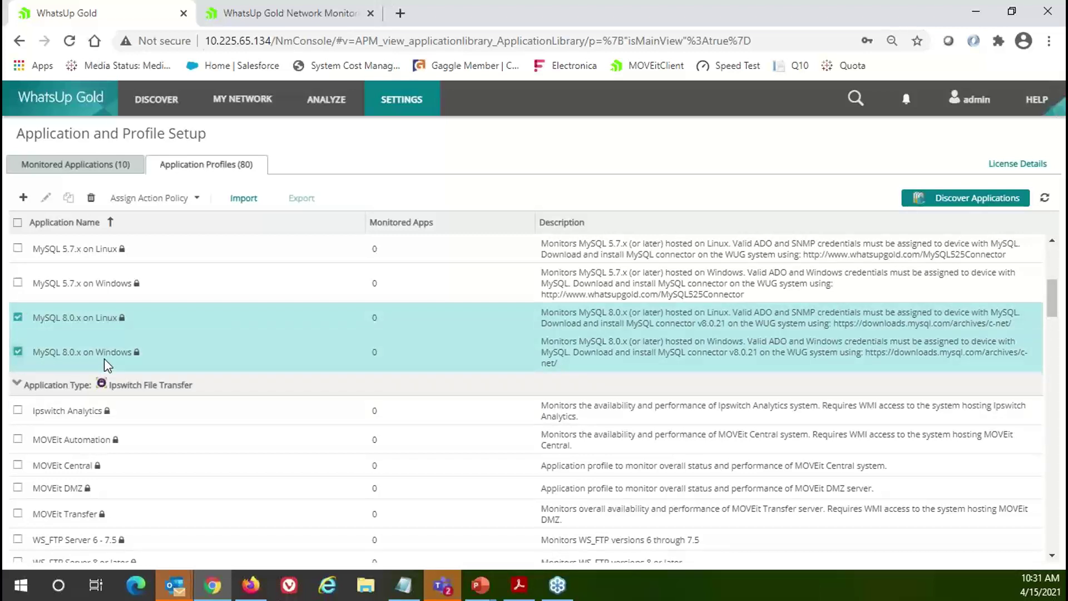
{"action": "left_click", "coordinate": [17, 317]}
{"action": "left_click", "coordinate": [17, 351]}
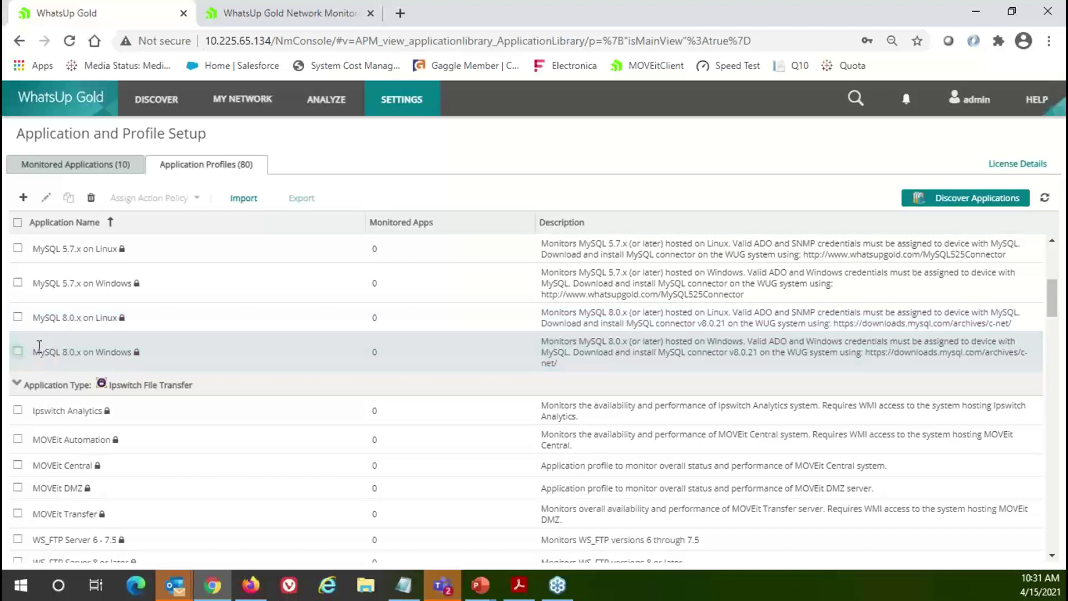
Open the MySQL 8.0.x on Windows profile in the Application Profile Editor and review its components and application details
{"action": "left_click", "coordinate": [18, 352]}
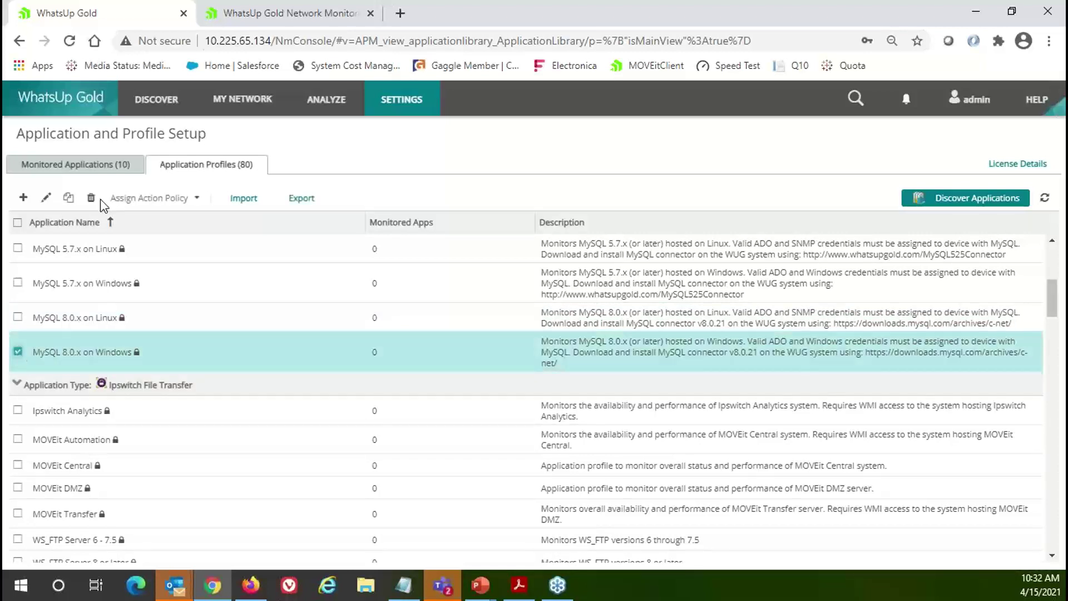
{"action": "left_click", "coordinate": [46, 201]}
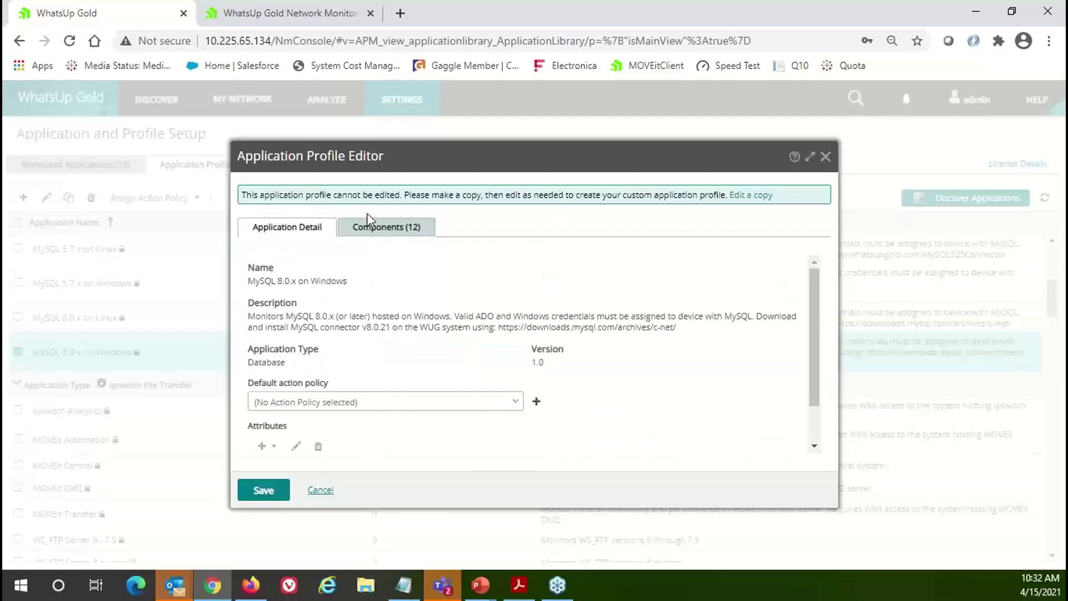
{"action": "left_click", "coordinate": [378, 238]}
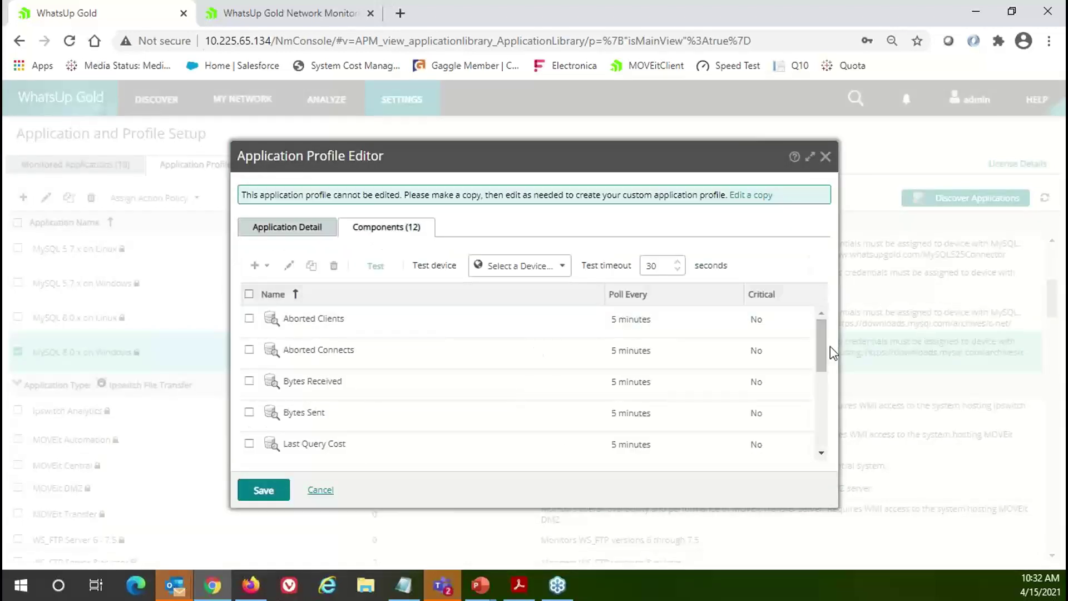
{"action": "left_click_drag", "start_coordinate": [826, 368], "coordinate": [823, 343]}
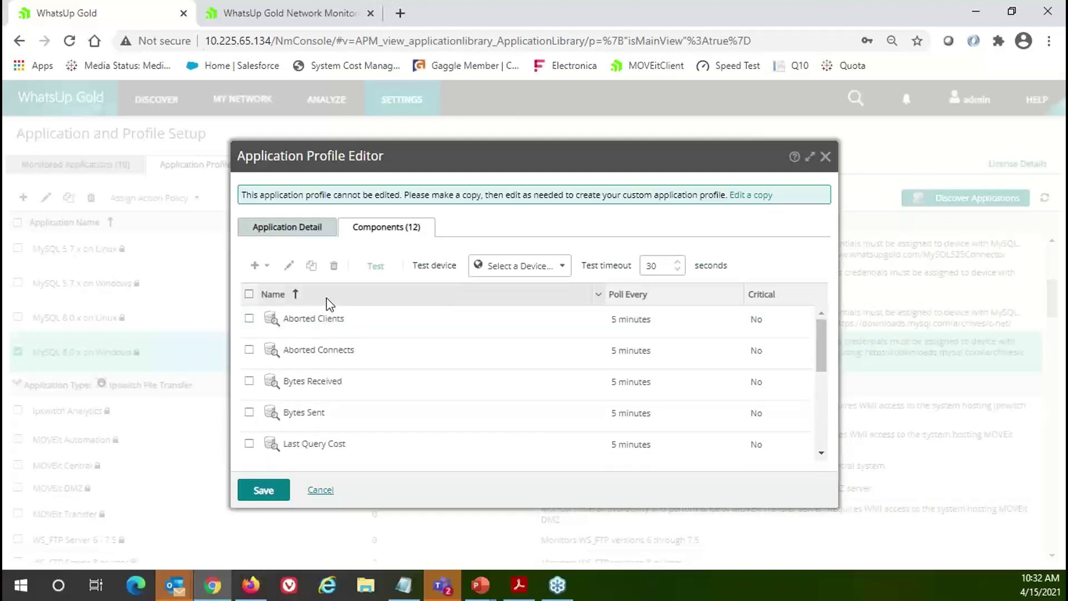
{"action": "left_click", "coordinate": [276, 229]}
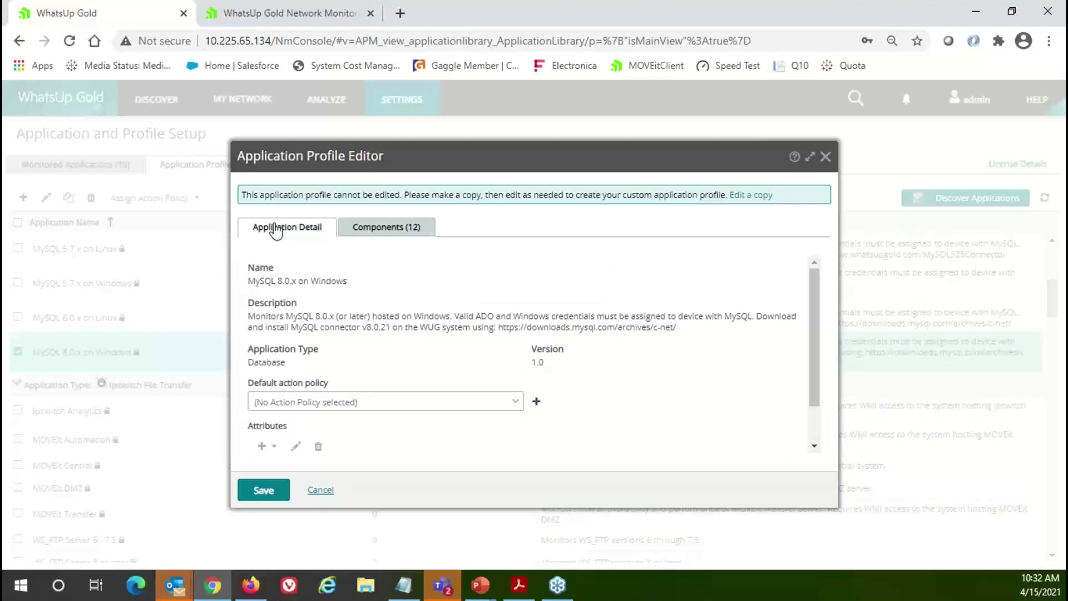
Close the MySQL profile without saving and look through the remaining application profiles down to Microsoft IIS and Microsoft SQL Server
{"action": "left_click", "coordinate": [321, 490]}
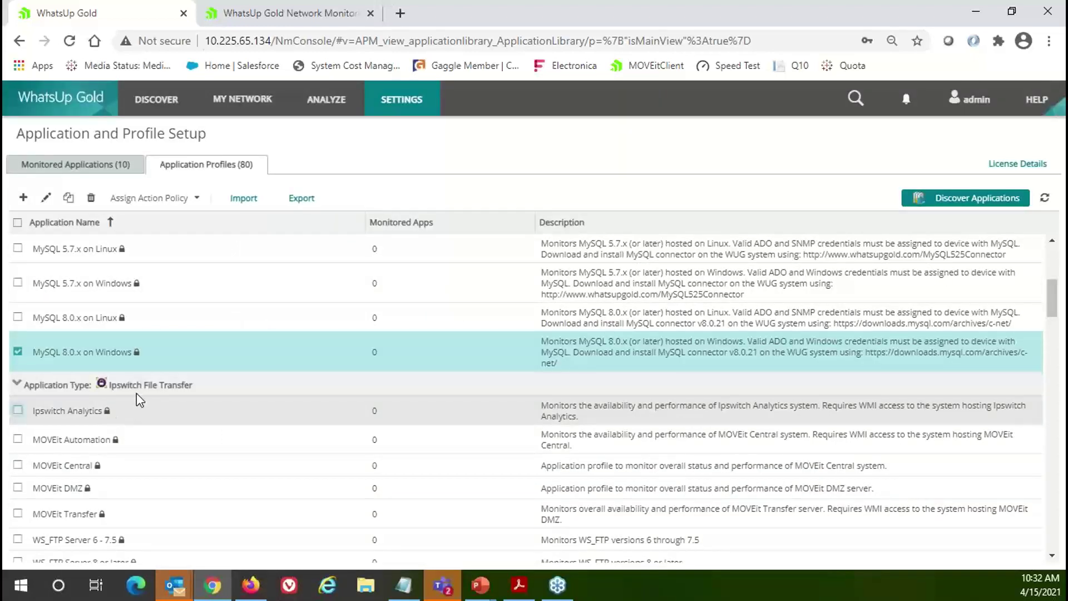
{"action": "scroll", "coordinate": [137, 395], "scroll_direction": "down", "scroll_amount": 5}
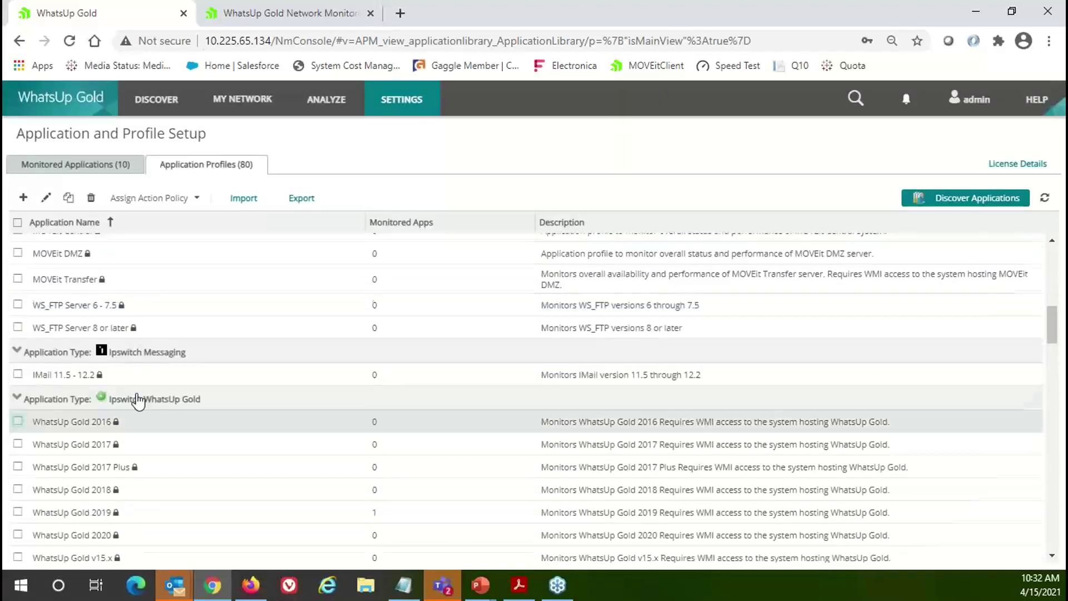
{"action": "scroll", "coordinate": [137, 396], "scroll_direction": "down", "scroll_amount": 8}
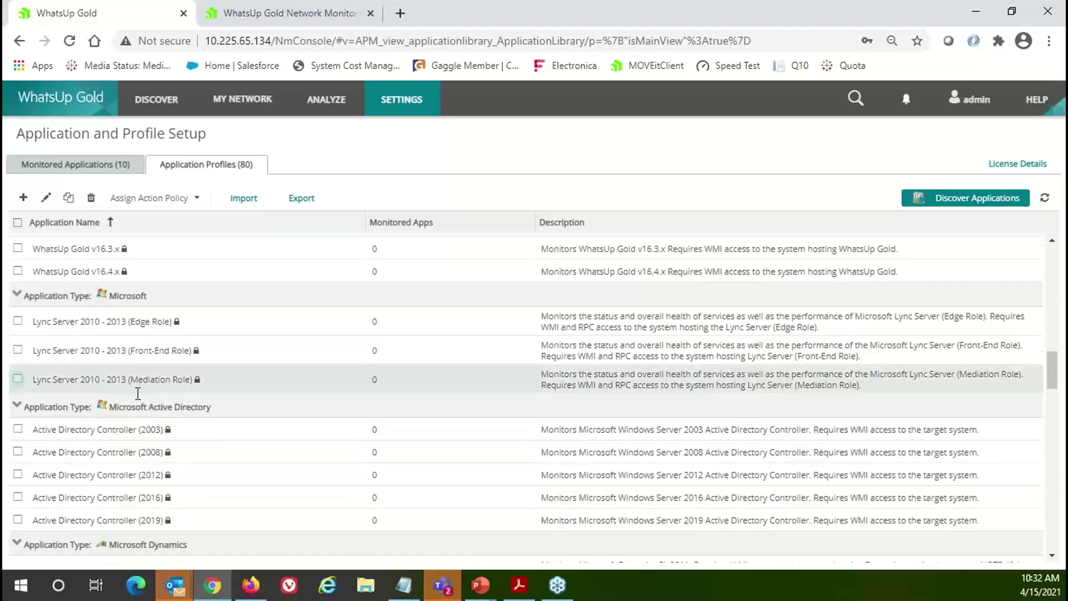
{"action": "scroll", "coordinate": [137, 393], "scroll_direction": "down", "scroll_amount": 10}
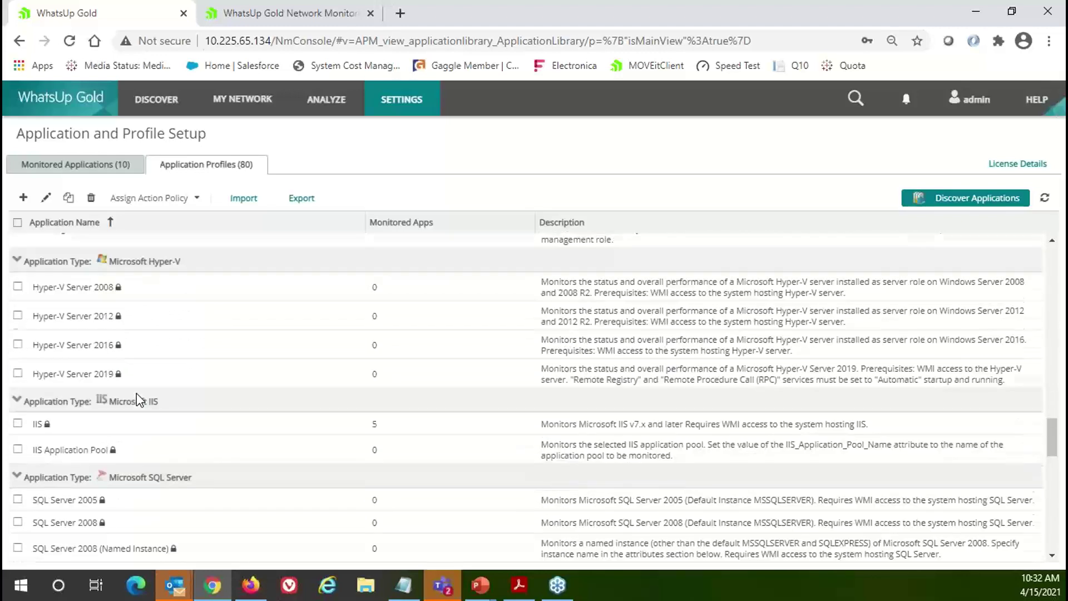
{"action": "scroll", "coordinate": [138, 394], "scroll_direction": "down", "scroll_amount": 6}
{"action": "scroll", "coordinate": [136, 398], "scroll_direction": "up", "scroll_amount": 5}
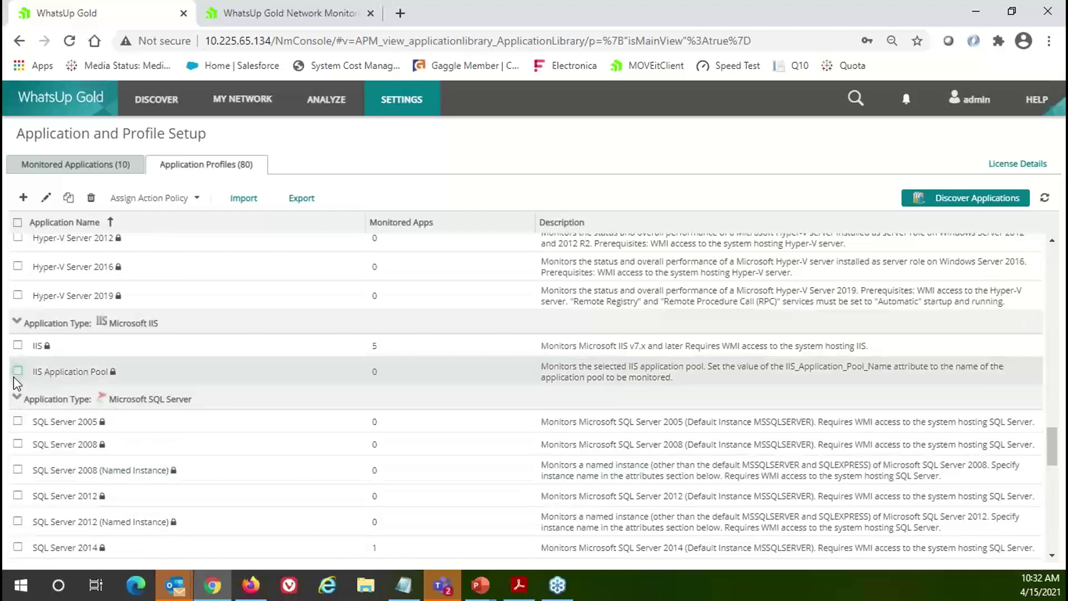
Open the IIS Application Pool profile in the Application Profile Editor, review its components, and close it without saving
{"action": "left_click", "coordinate": [17, 345]}
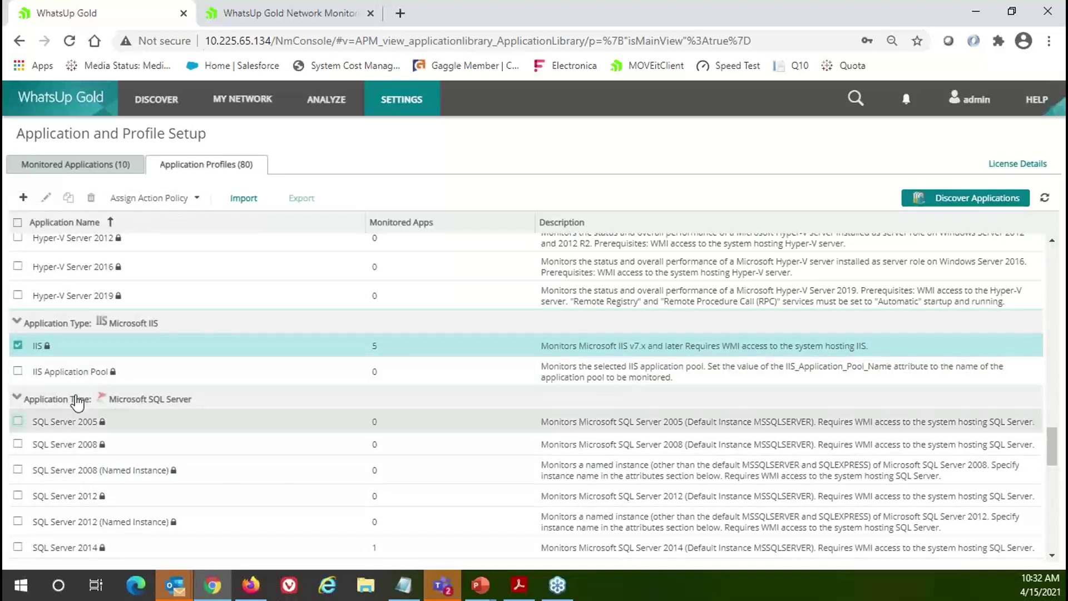
{"action": "left_click", "coordinate": [52, 373]}
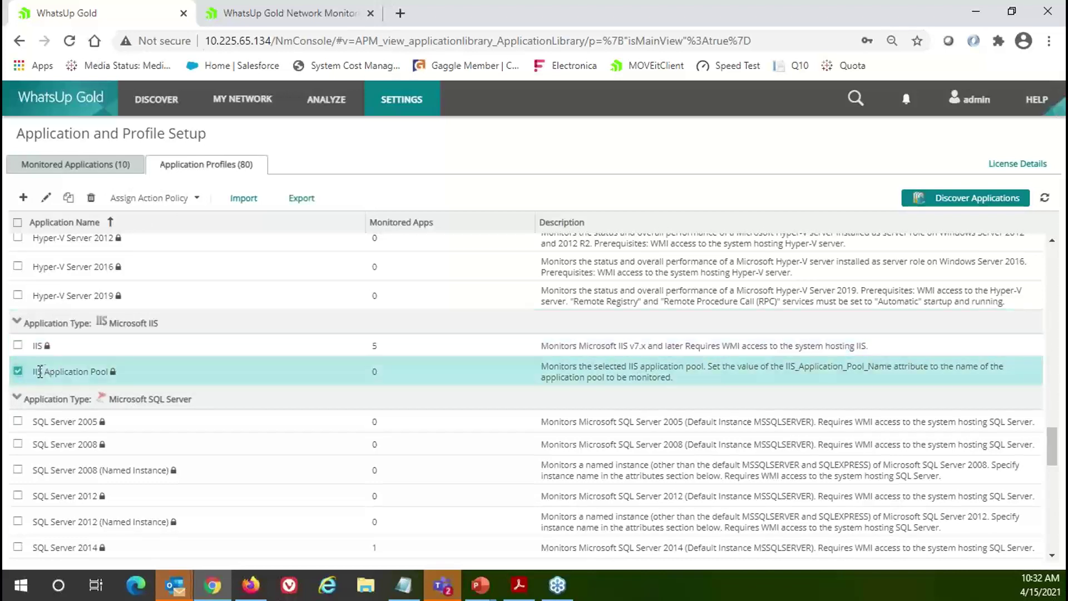
{"action": "left_click", "coordinate": [47, 199]}
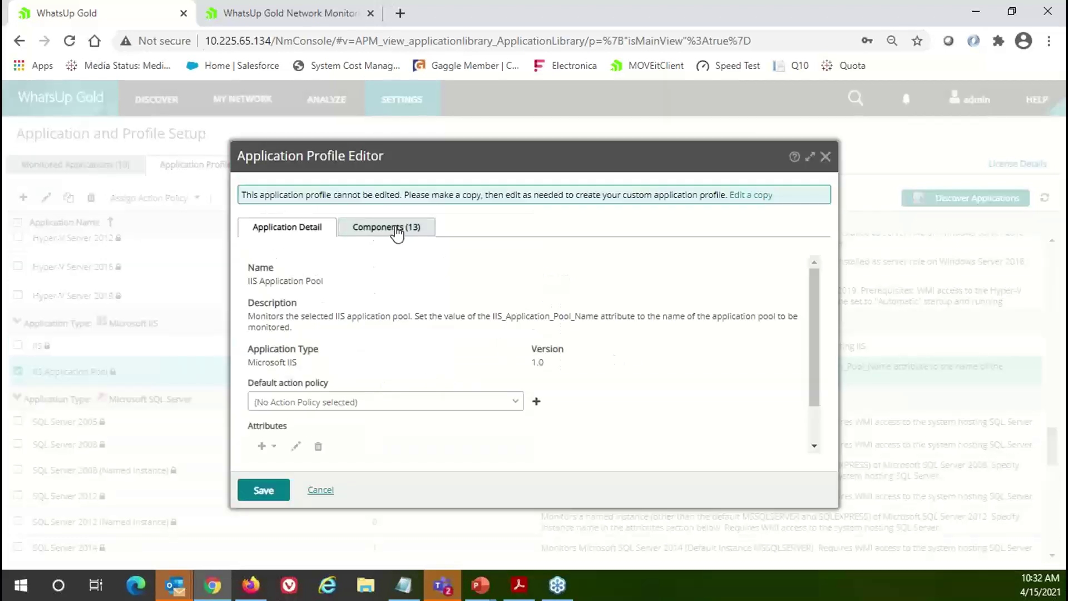
{"action": "left_click", "coordinate": [398, 234]}
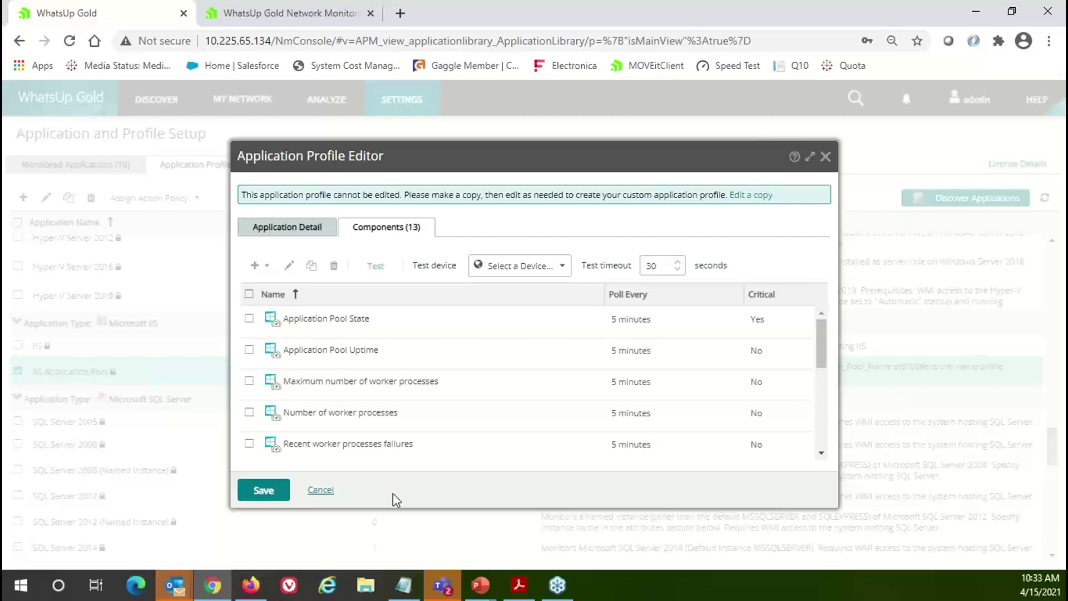
{"action": "left_click", "coordinate": [318, 490]}
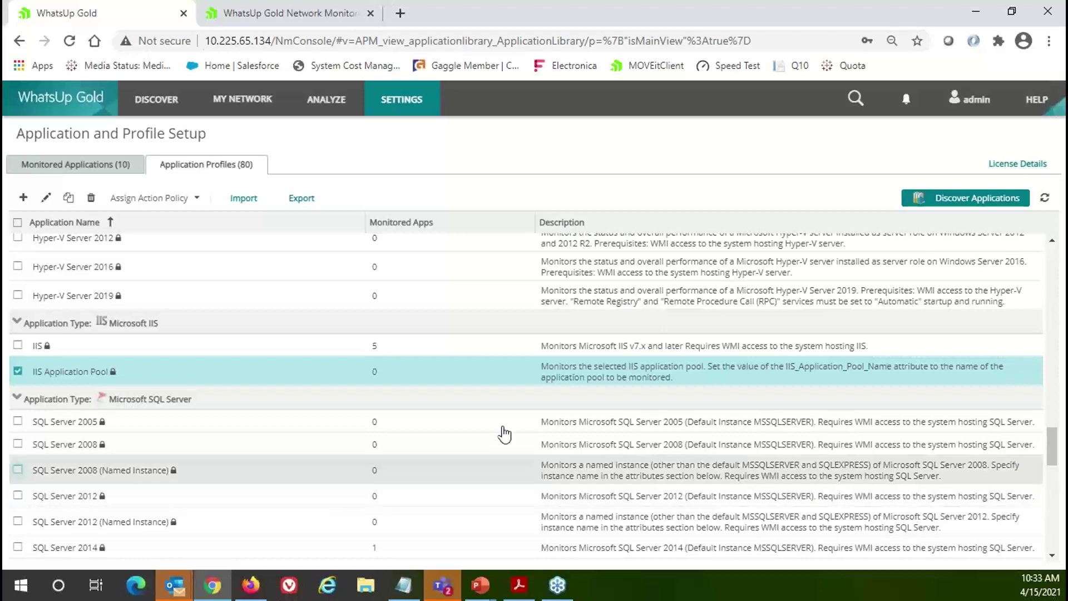
Start a new application discovery scan and choose VCENTER (SALES), including devices in sub-groups, as its device group
{"action": "left_click", "coordinate": [953, 200]}
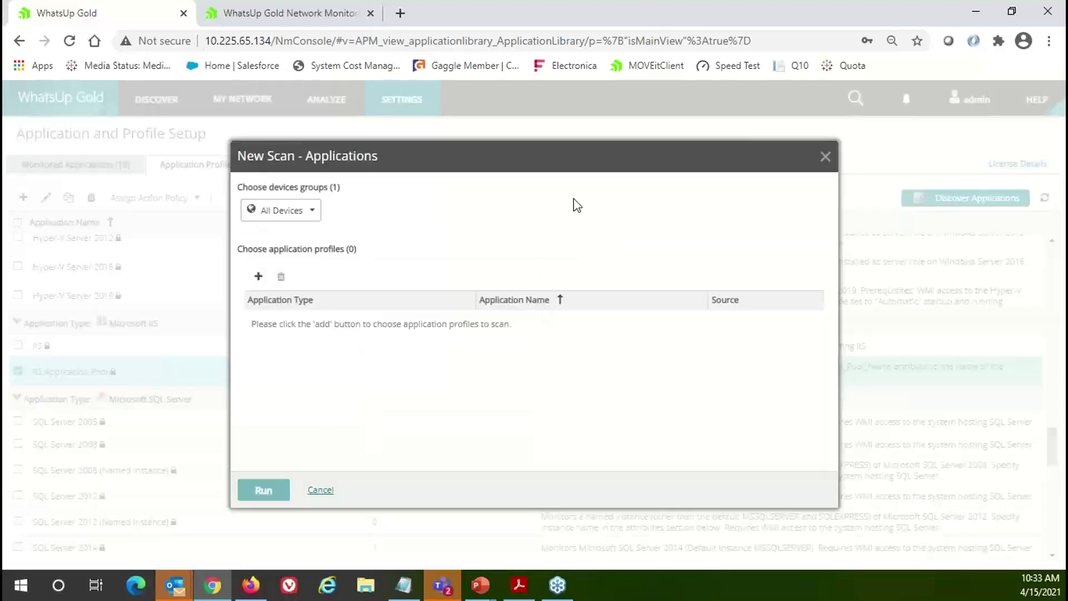
{"action": "left_click", "coordinate": [310, 217]}
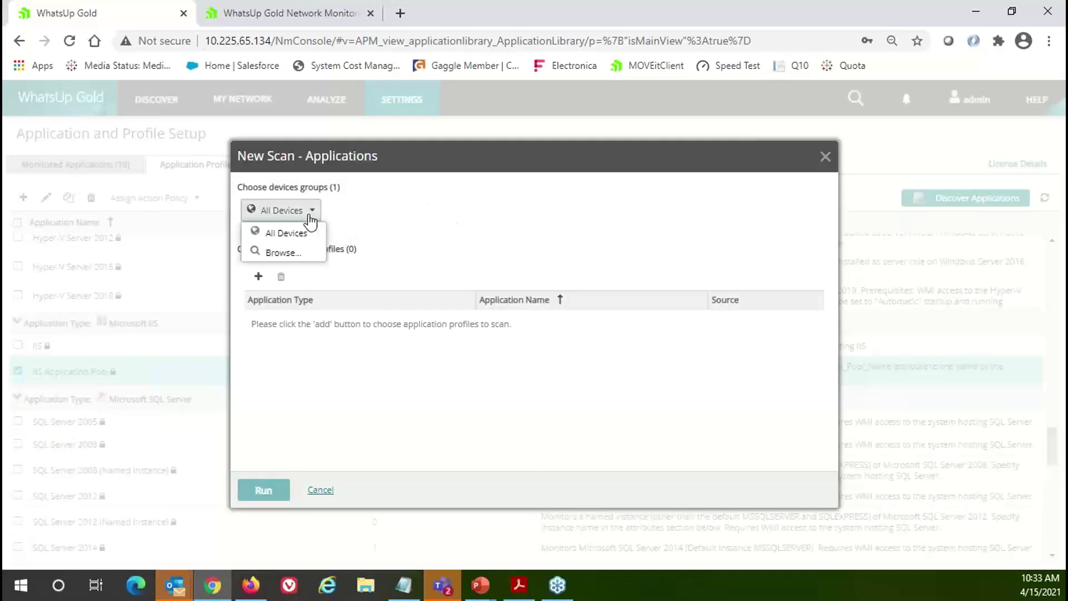
{"action": "left_click", "coordinate": [283, 253]}
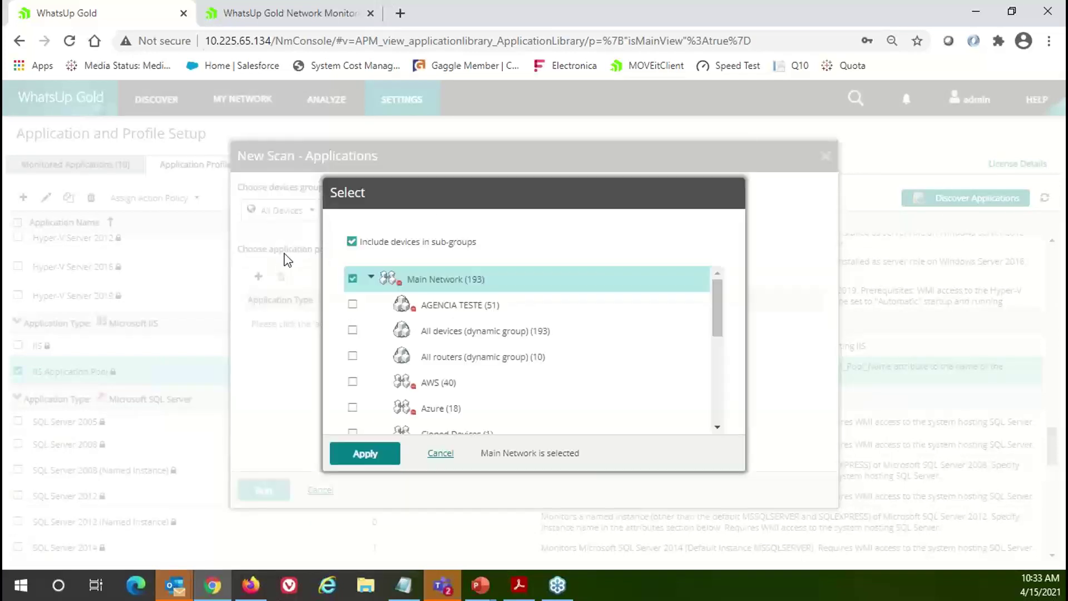
{"action": "left_click_drag", "start_coordinate": [712, 289], "coordinate": [713, 418]}
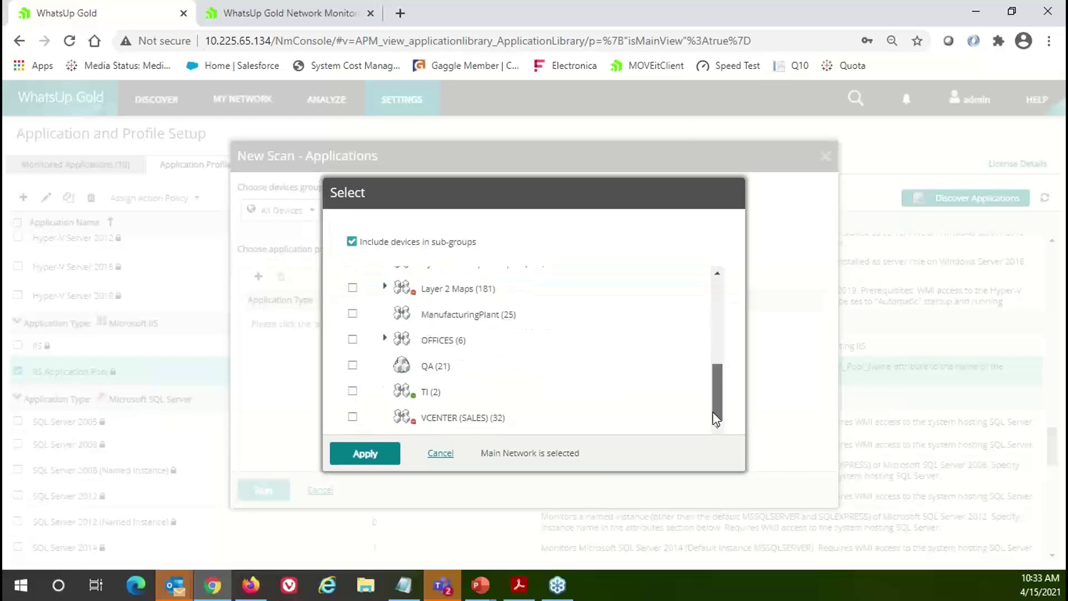
{"action": "left_click", "coordinate": [353, 417]}
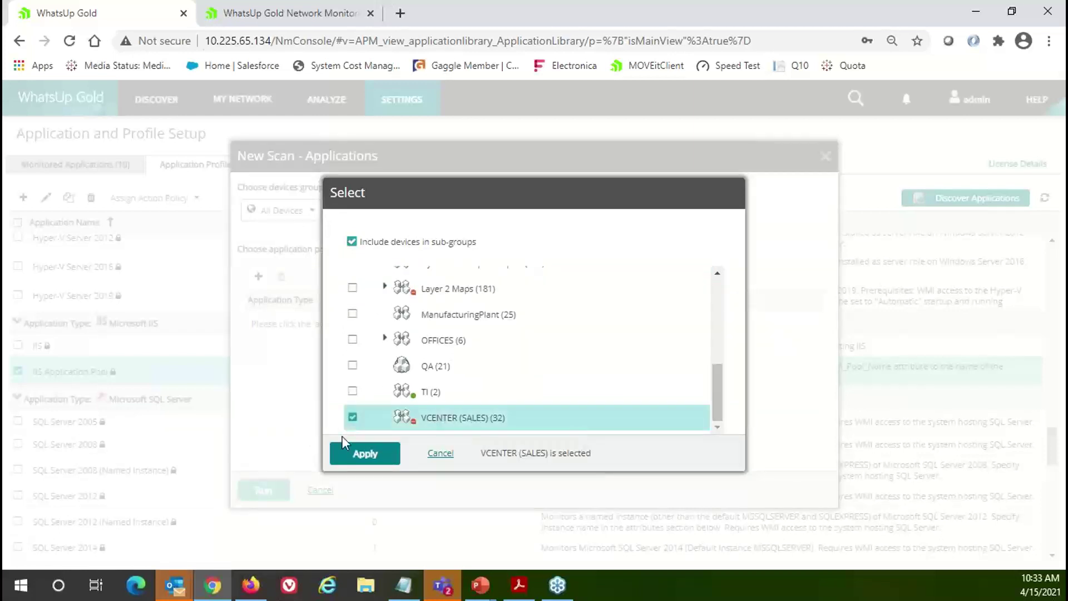
{"action": "left_click", "coordinate": [367, 454]}
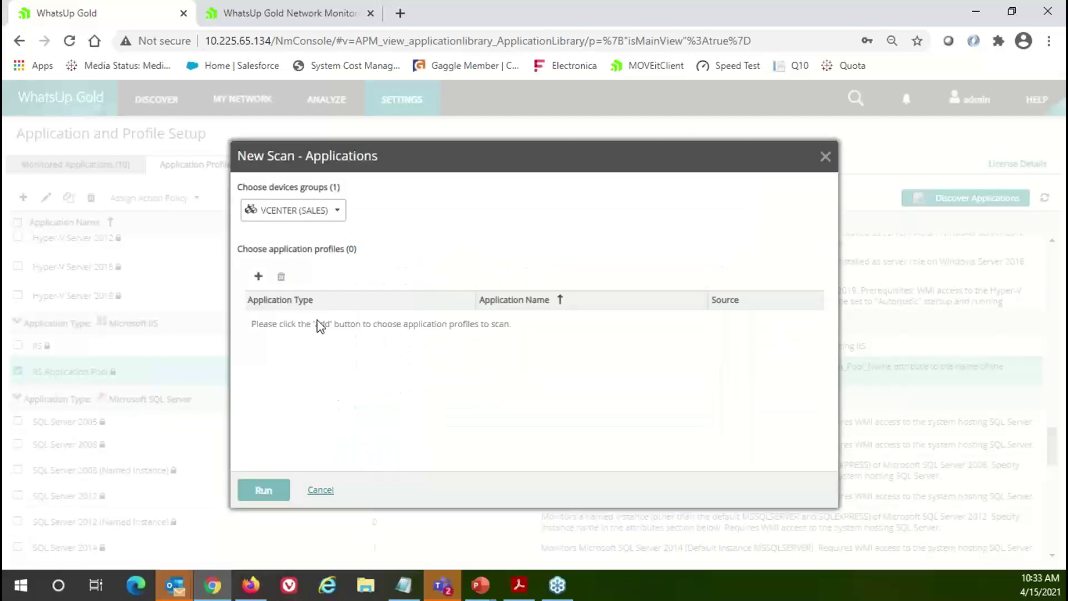
Add the WhatsUp Gold Embedded SQL profile to the VCENTER (SALES) scan, run it, and close the scan results
{"action": "left_click", "coordinate": [258, 277]}
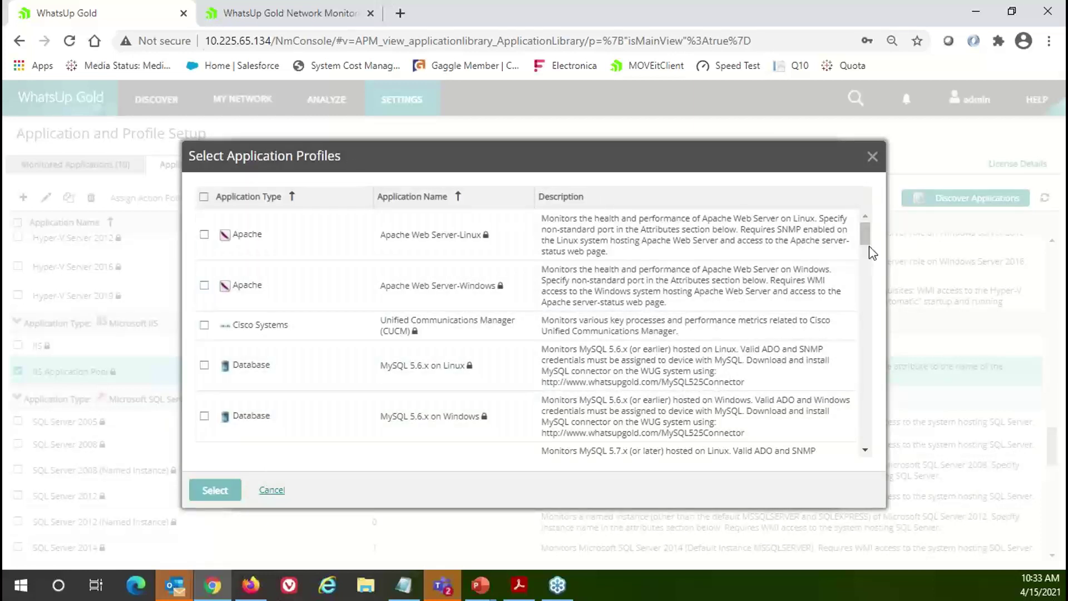
{"action": "left_click_drag", "start_coordinate": [867, 240], "coordinate": [866, 253]}
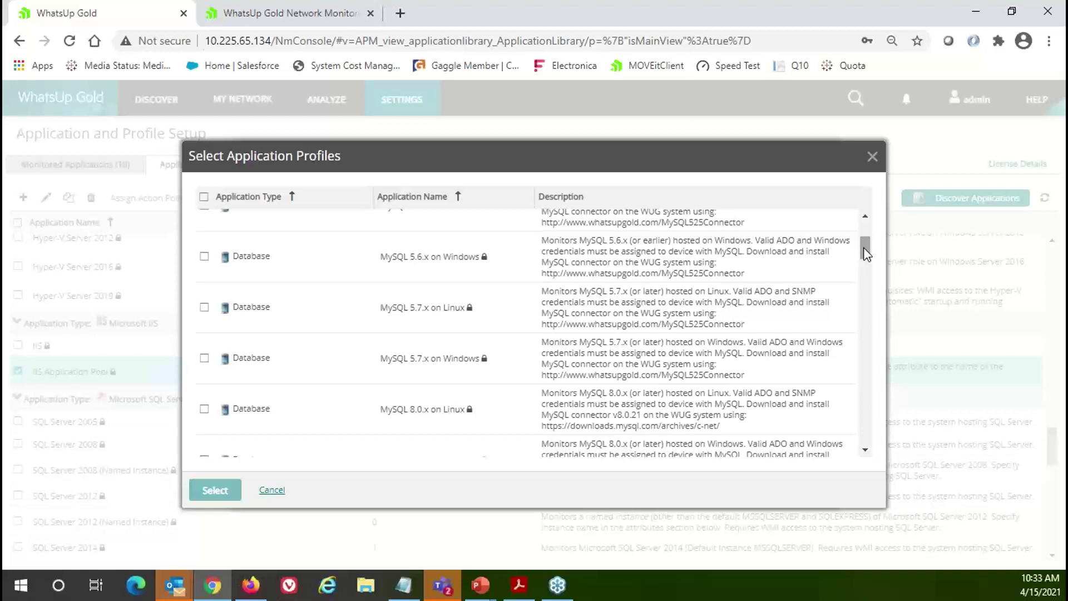
{"action": "left_click_drag", "start_coordinate": [866, 253], "coordinate": [863, 383]}
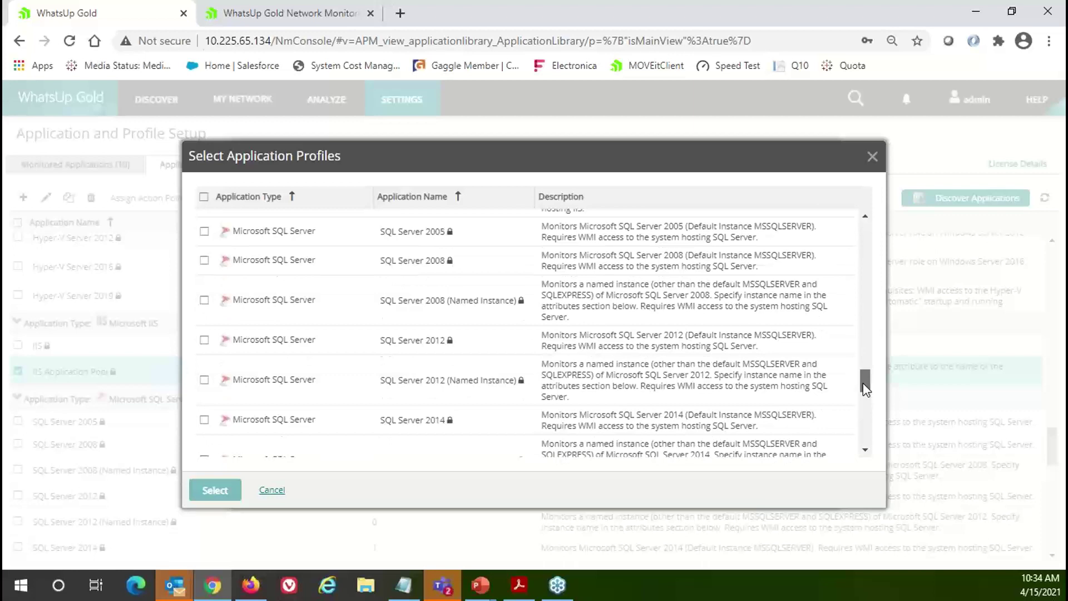
{"action": "scroll", "coordinate": [696, 393], "scroll_direction": "up", "scroll_amount": 5}
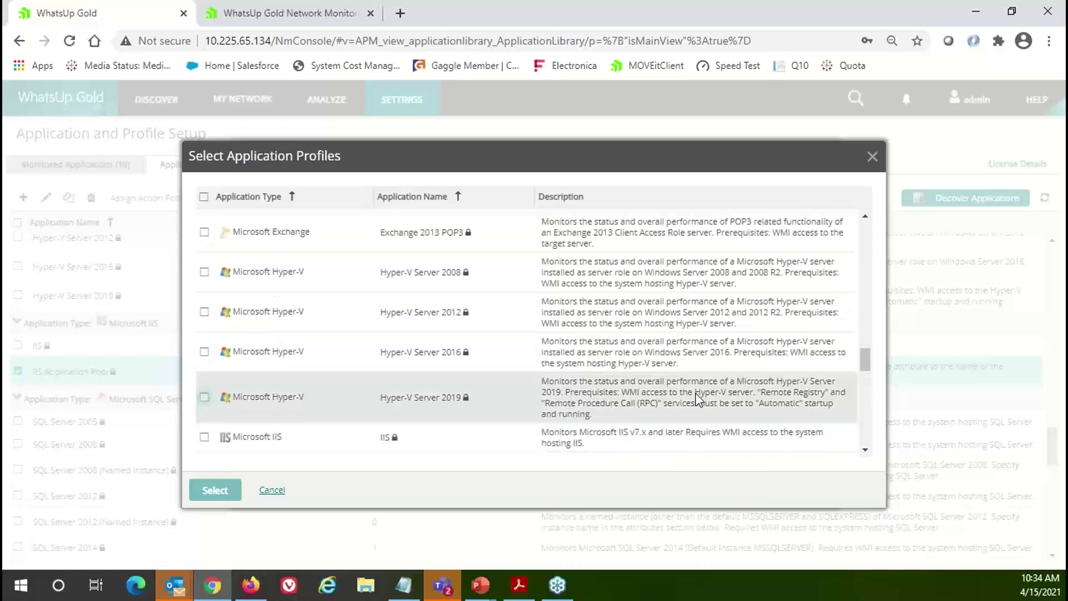
{"action": "scroll", "coordinate": [695, 393], "scroll_direction": "down", "scroll_amount": 3}
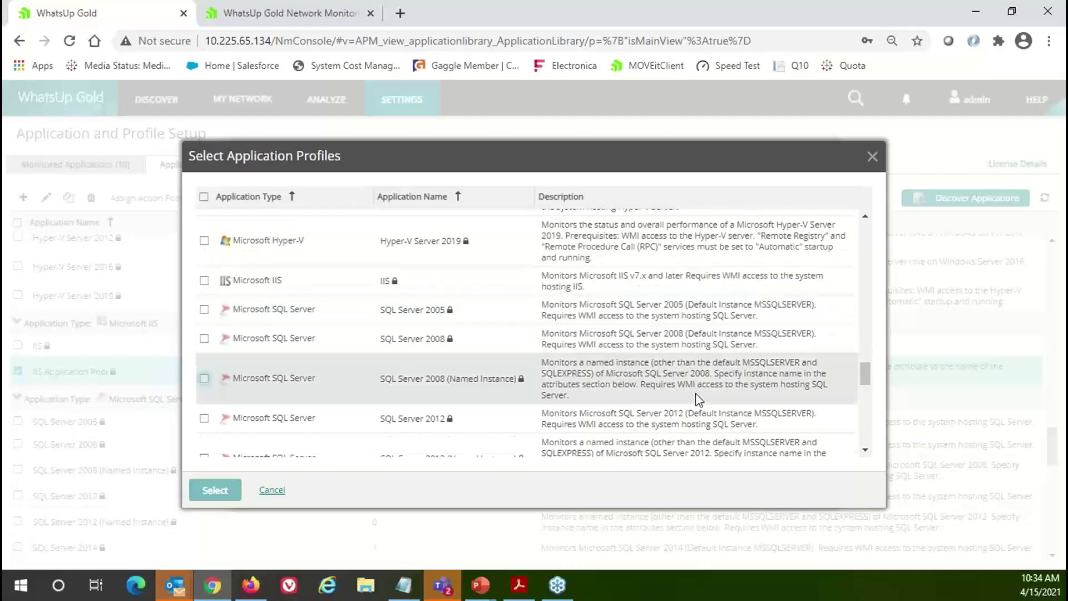
{"action": "scroll", "coordinate": [696, 392], "scroll_direction": "down", "scroll_amount": 4}
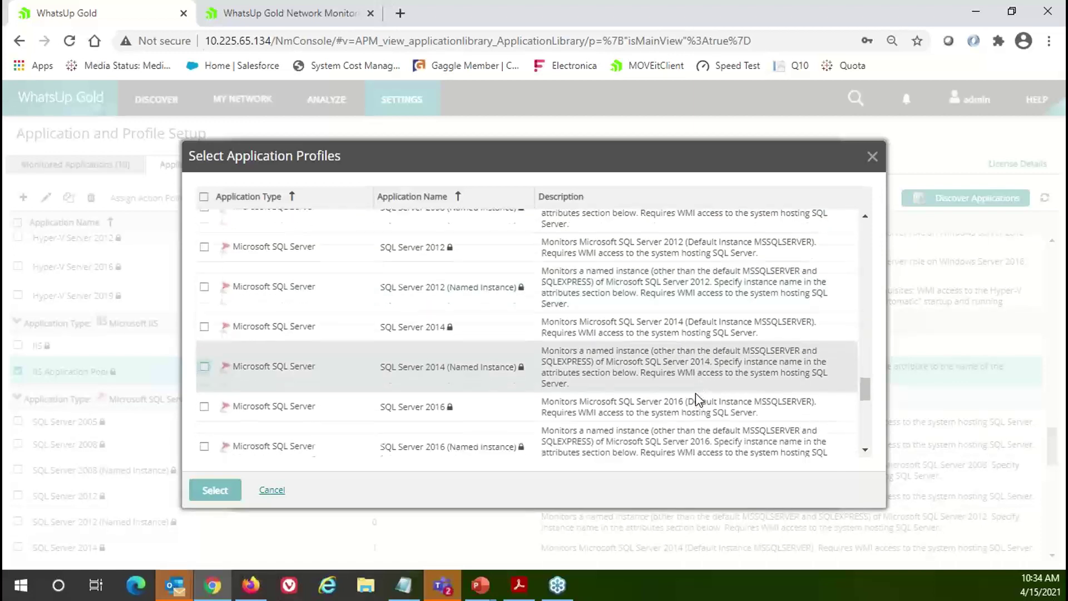
{"action": "scroll", "coordinate": [699, 399], "scroll_direction": "down", "scroll_amount": 4}
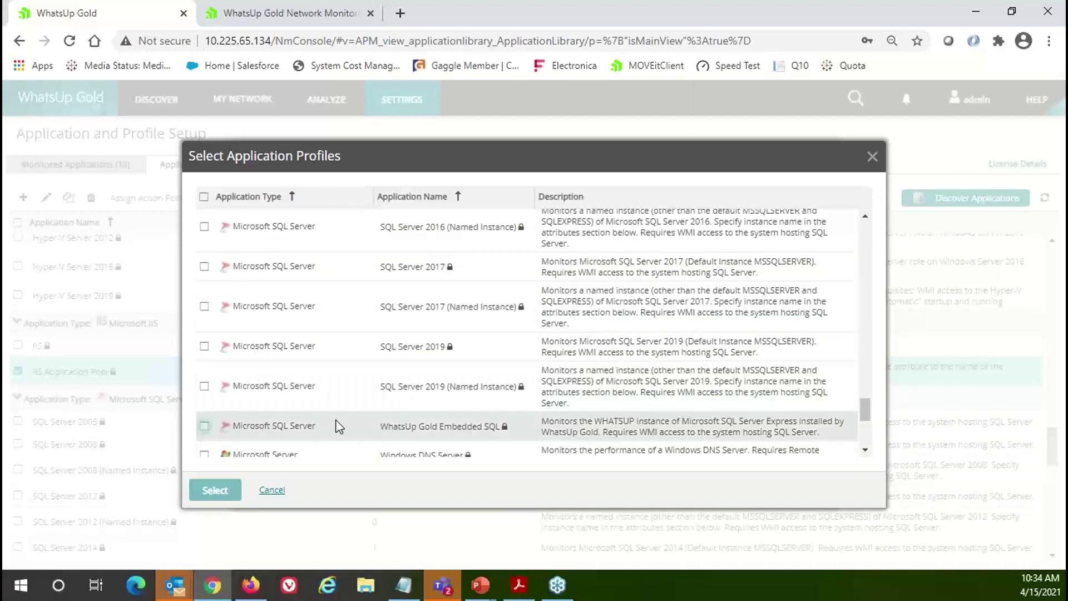
{"action": "left_click", "coordinate": [206, 426]}
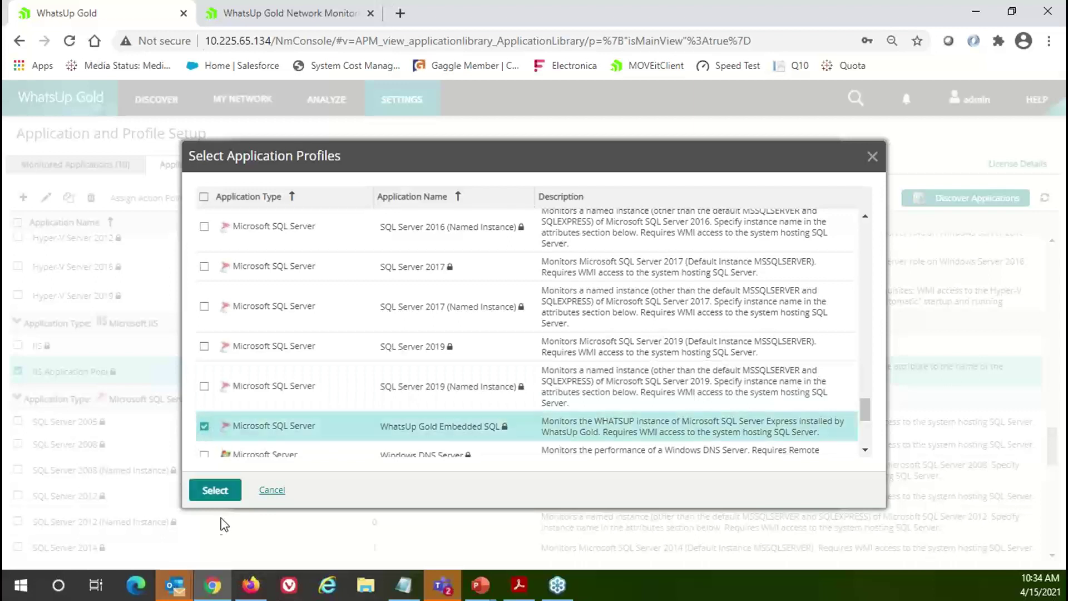
{"action": "left_click", "coordinate": [217, 492]}
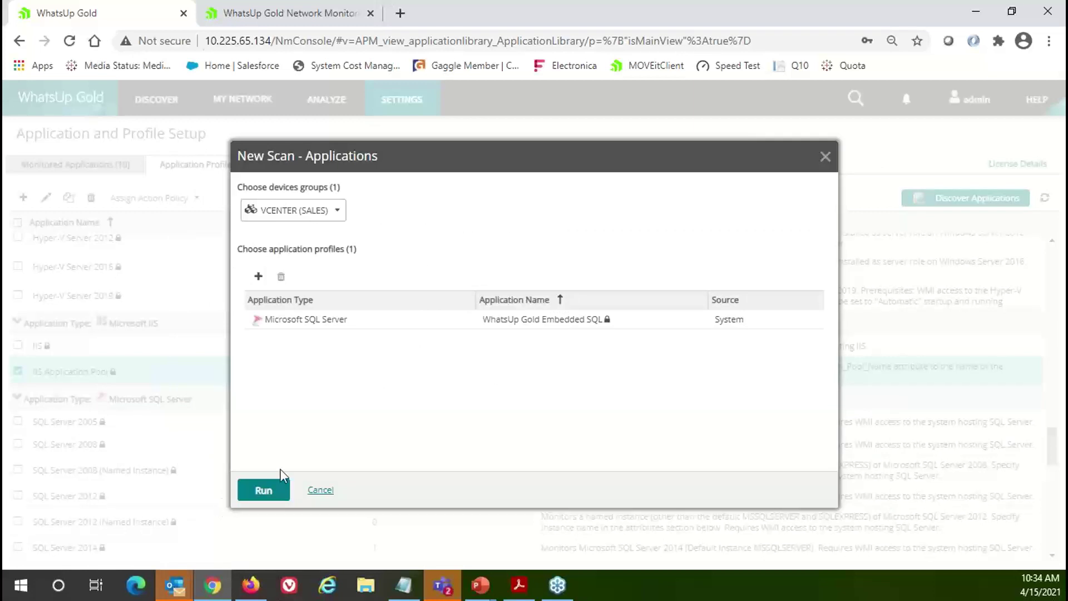
{"action": "left_click", "coordinate": [260, 497]}
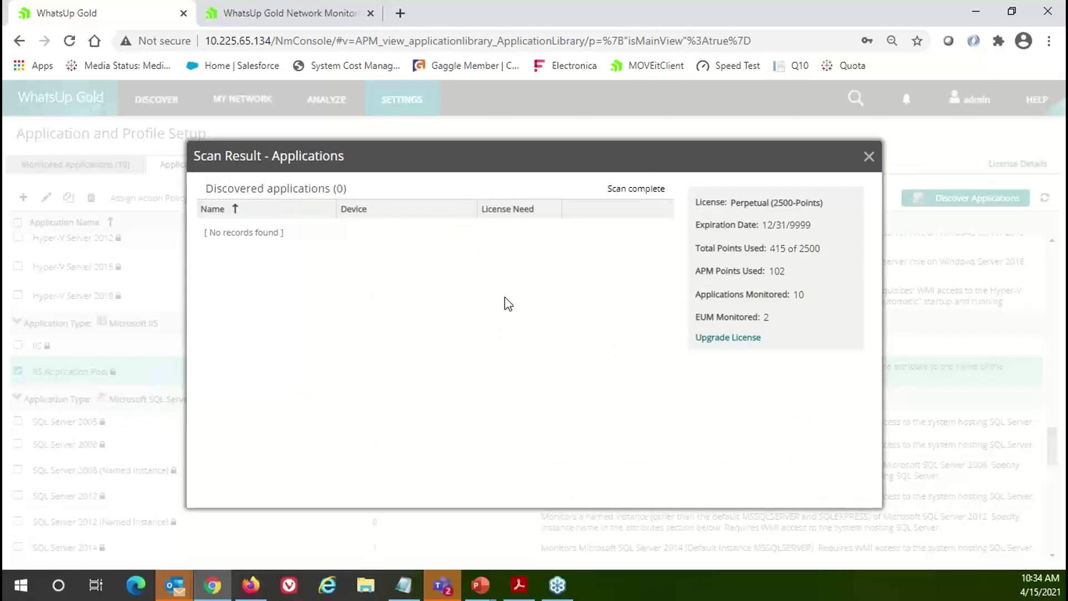
{"action": "left_click", "coordinate": [868, 158]}
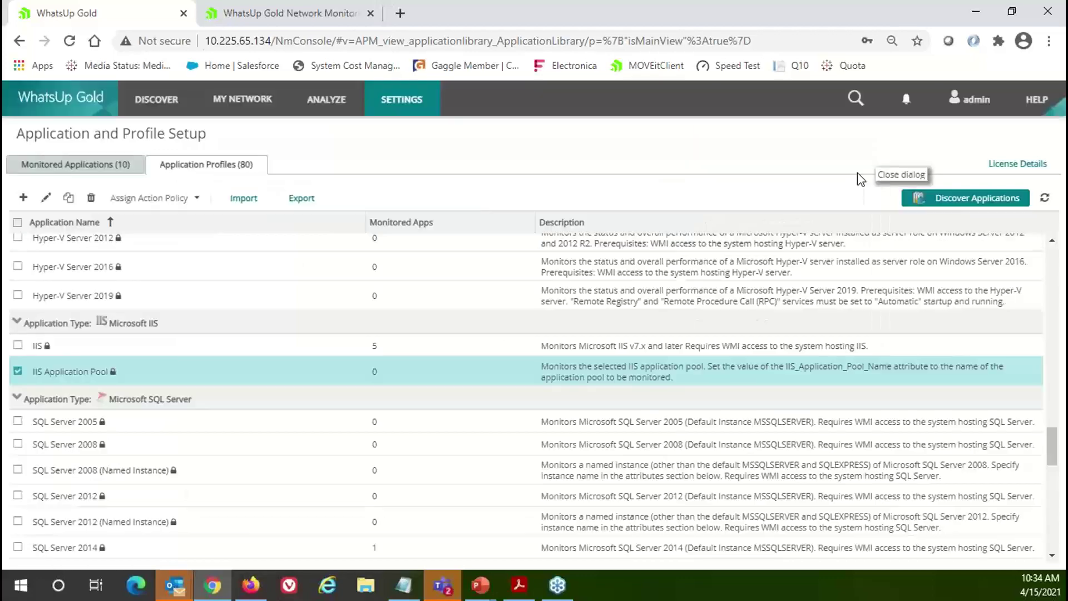
Run a new application discovery scan on All Devices with the WhatsUp Gold Embedded SQL profile
{"action": "left_click", "coordinate": [936, 199]}
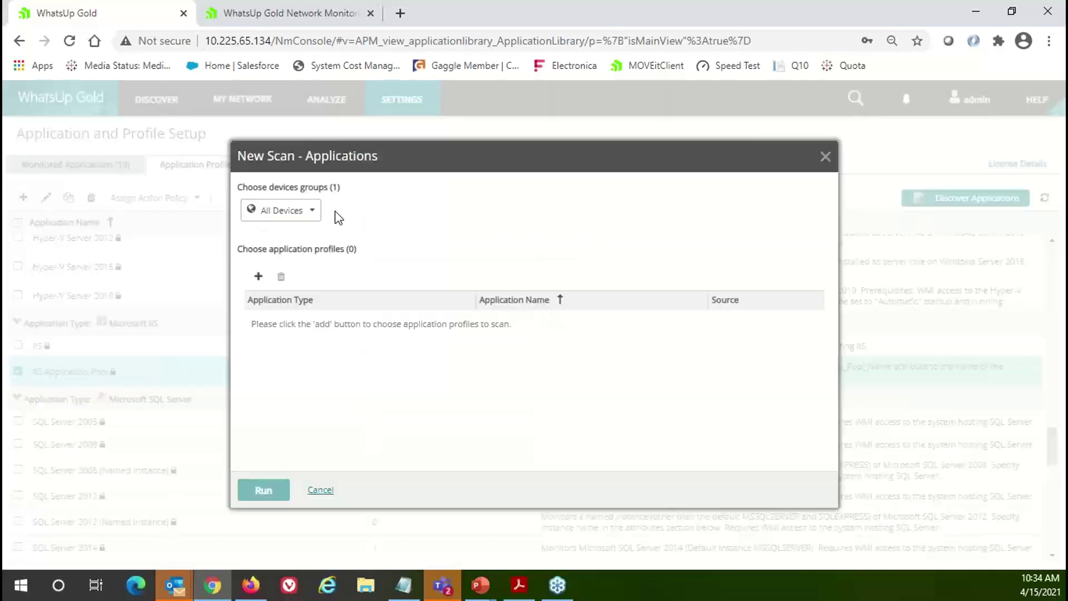
{"action": "left_click", "coordinate": [259, 276]}
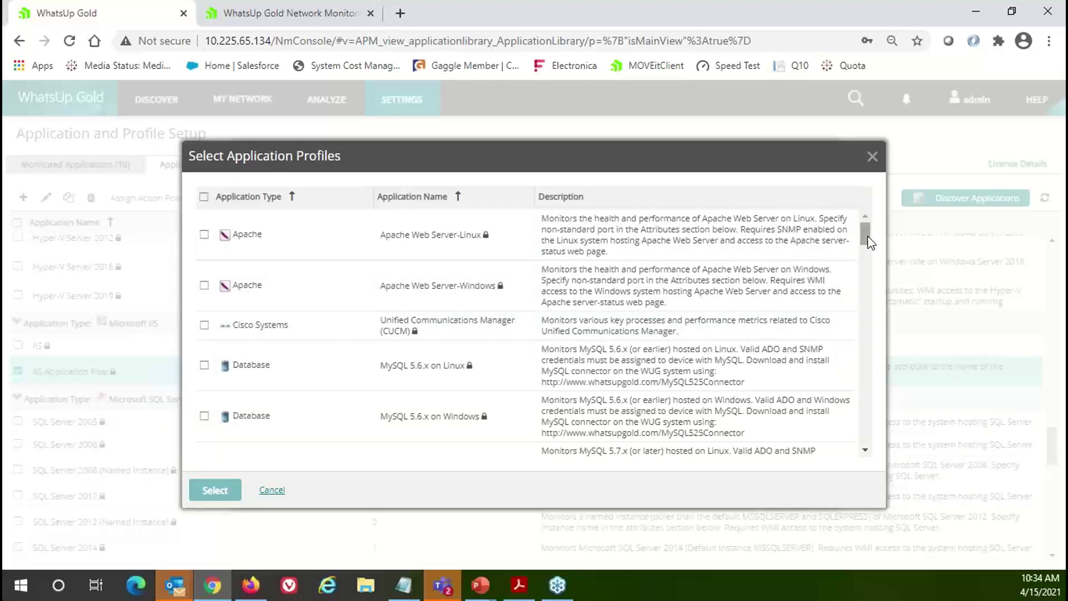
{"action": "left_click_drag", "start_coordinate": [868, 242], "coordinate": [861, 422]}
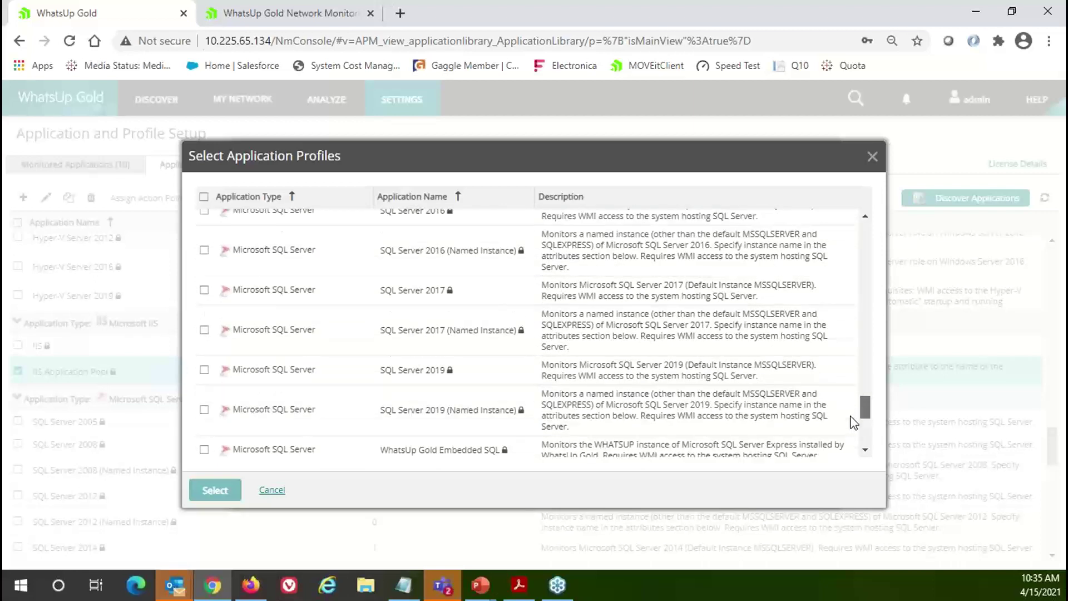
{"action": "left_click", "coordinate": [204, 449]}
{"action": "left_click", "coordinate": [215, 490]}
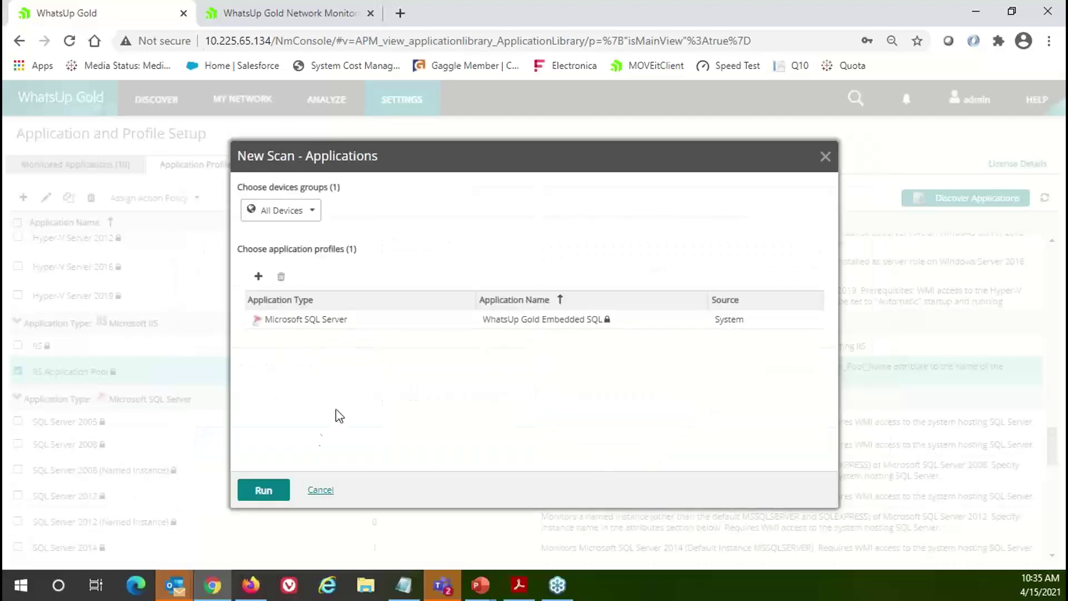
{"action": "left_click", "coordinate": [270, 490]}
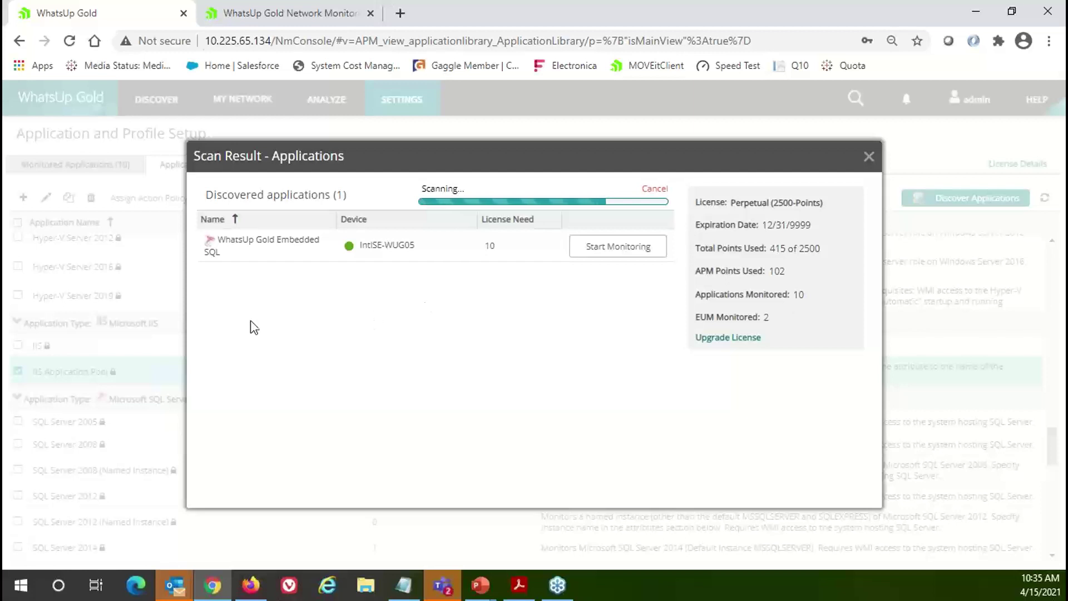
Start monitoring the discovered WhatsUp Gold Embedded SQL application, check its component tests, and save the monitored application
{"action": "left_click", "coordinate": [617, 253]}
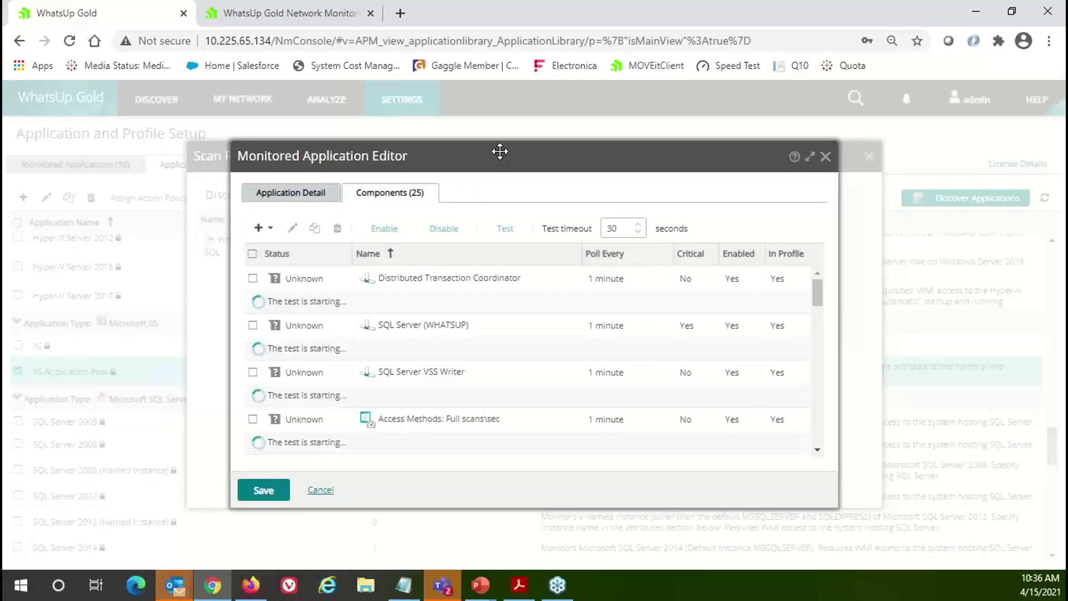
{"action": "left_click_drag", "start_coordinate": [501, 156], "coordinate": [529, 115]}
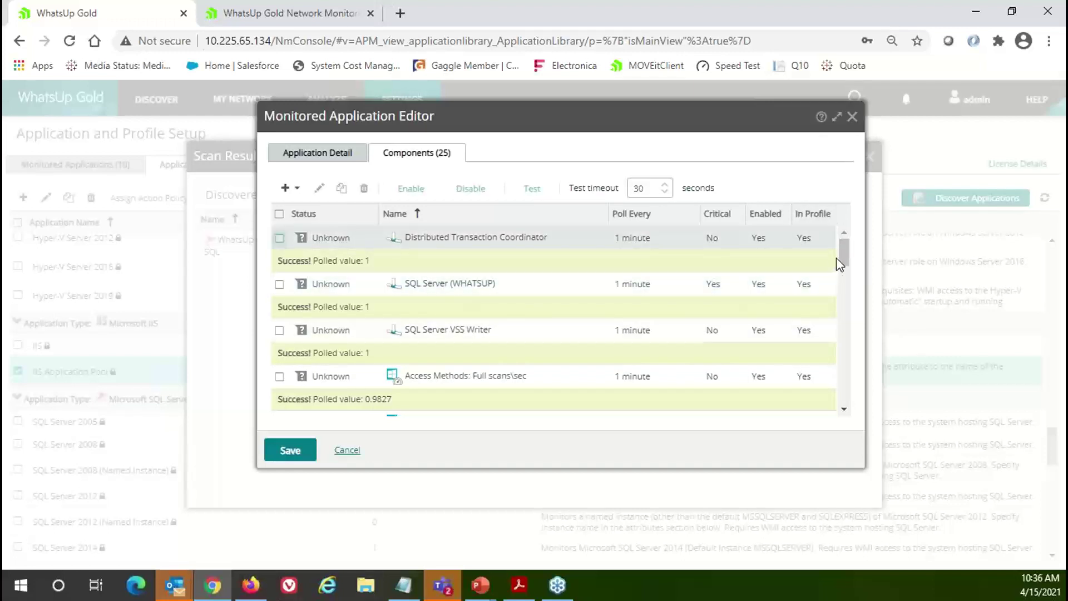
{"action": "left_click", "coordinate": [296, 453]}
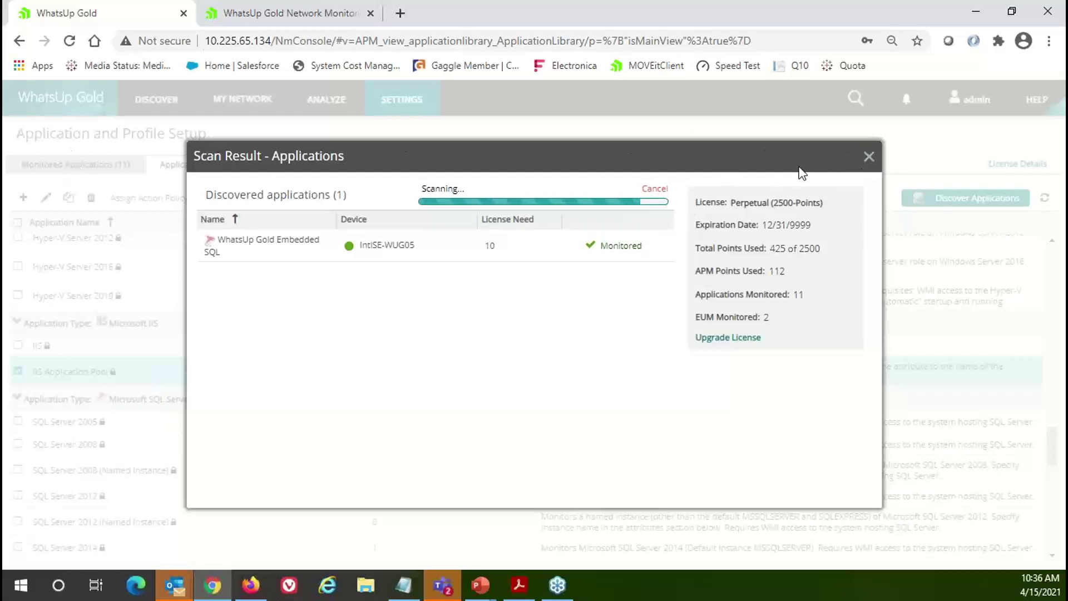
Close the application scan results and review the list of monitored applications
{"action": "left_click", "coordinate": [869, 157]}
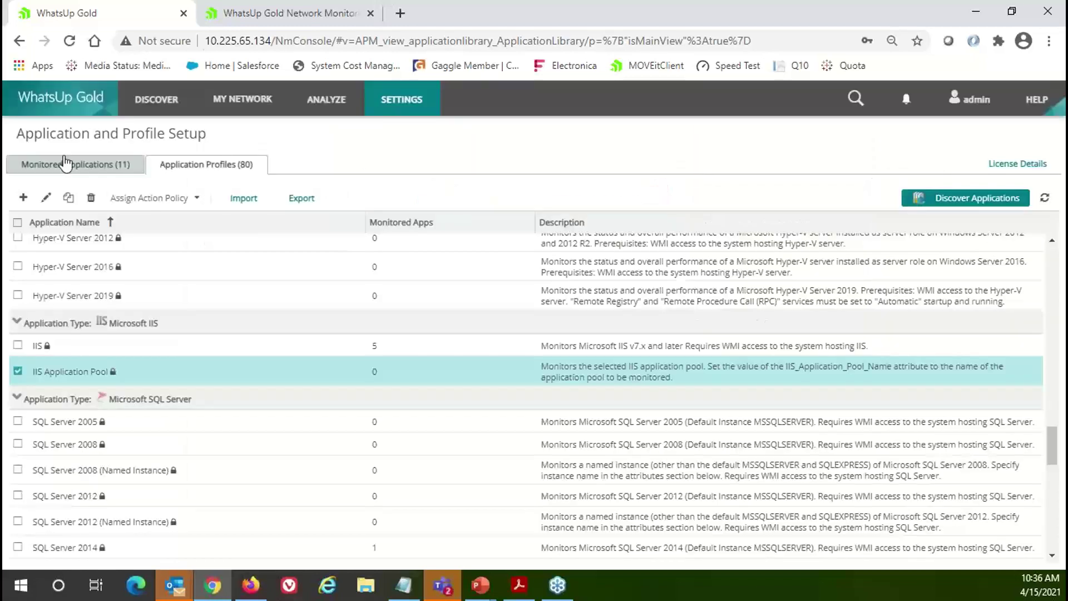
{"action": "left_click", "coordinate": [53, 173]}
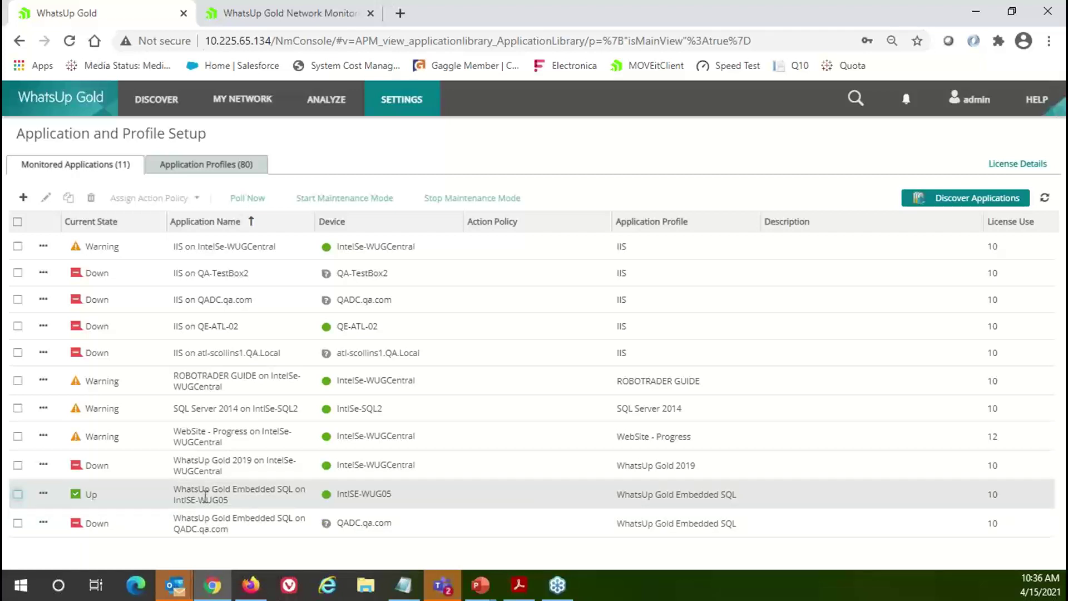
Open the Application Monitoring dashboard and review the application state summary for WebSite - Progress on IntelSe-WUGCentral
{"action": "left_click", "coordinate": [318, 111]}
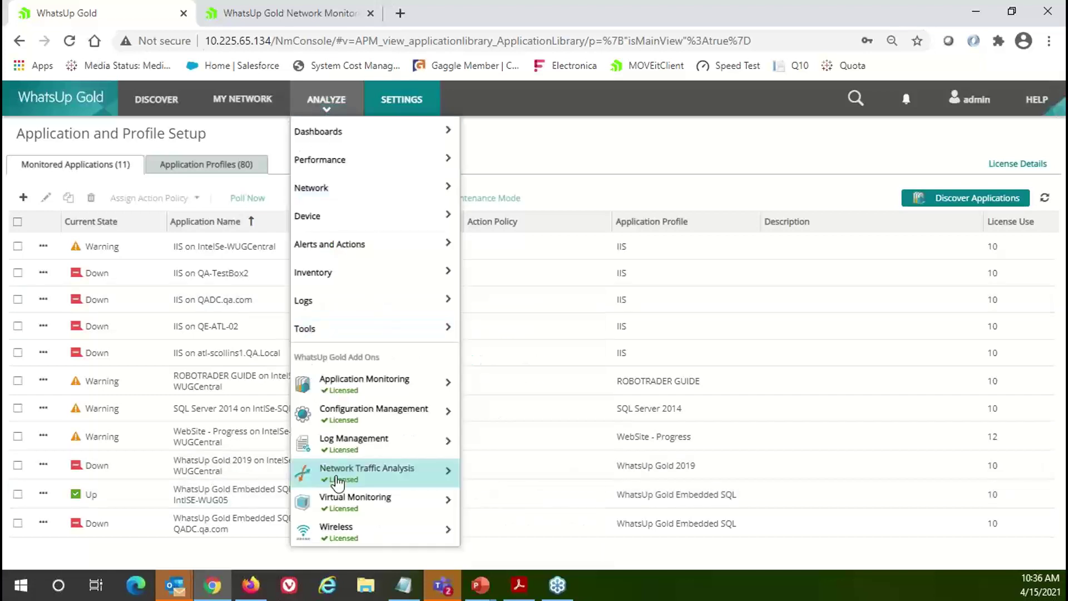
{"action": "mouse_move", "coordinate": [338, 454]}
{"action": "mouse_move", "coordinate": [341, 412]}
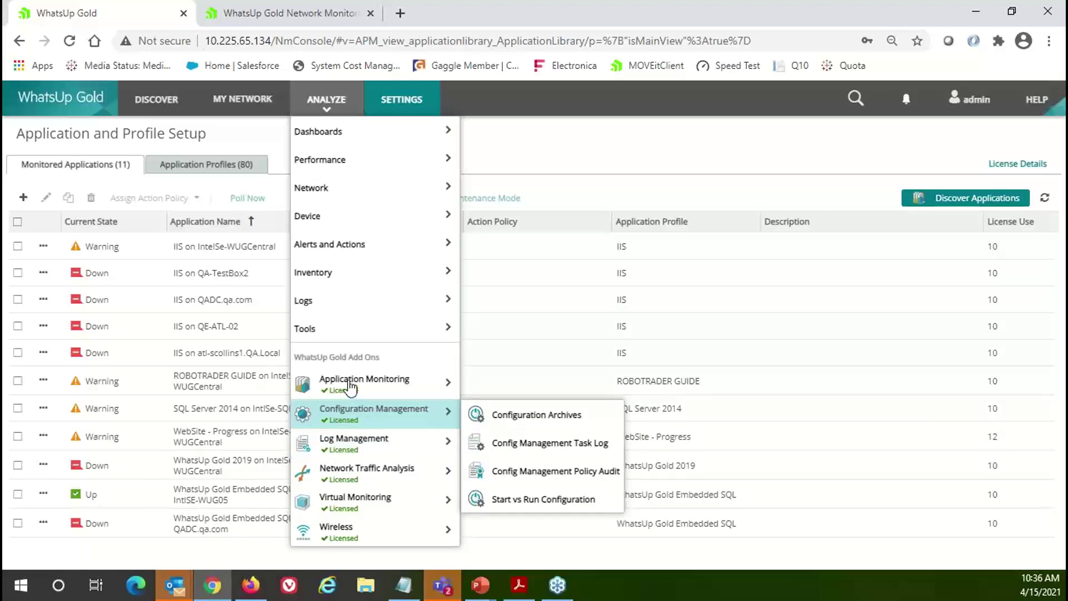
{"action": "mouse_move", "coordinate": [343, 383]}
{"action": "left_click", "coordinate": [582, 395]}
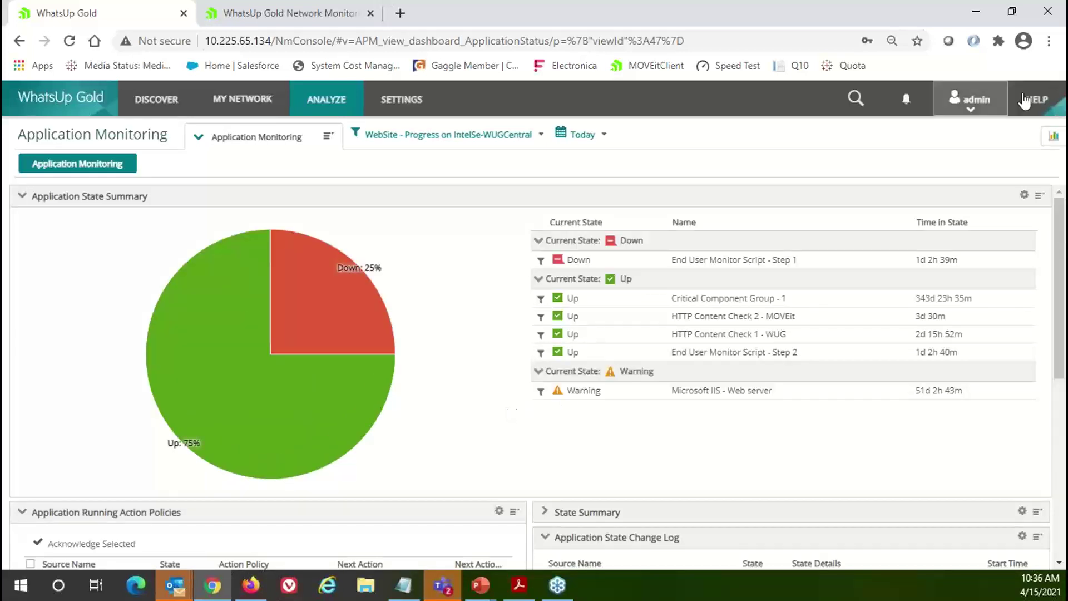
{"action": "mouse_move", "coordinate": [1062, 275]}
{"action": "left_mouse_down"}
{"action": "mouse_move", "coordinate": [1057, 473]}
{"action": "mouse_move", "coordinate": [1063, 291]}
{"action": "left_mouse_up"}
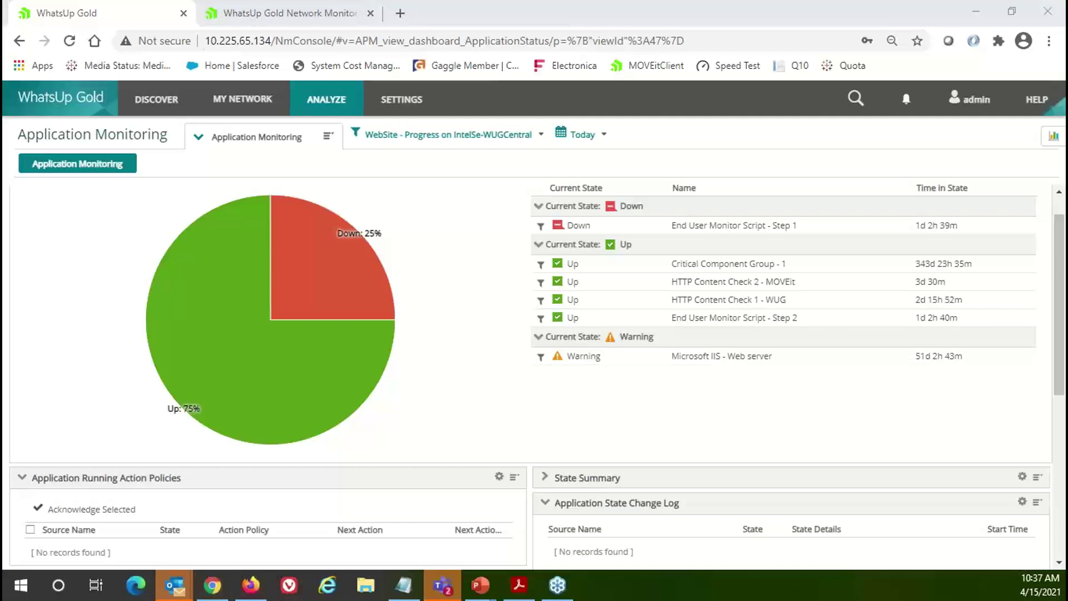
Switch to the PowerPoint slide show, show the "Monitoreo de Aplicaciones de Mercado Adicionales" slide, and return to the browser
{"action": "key", "text": "alt+Tab"}
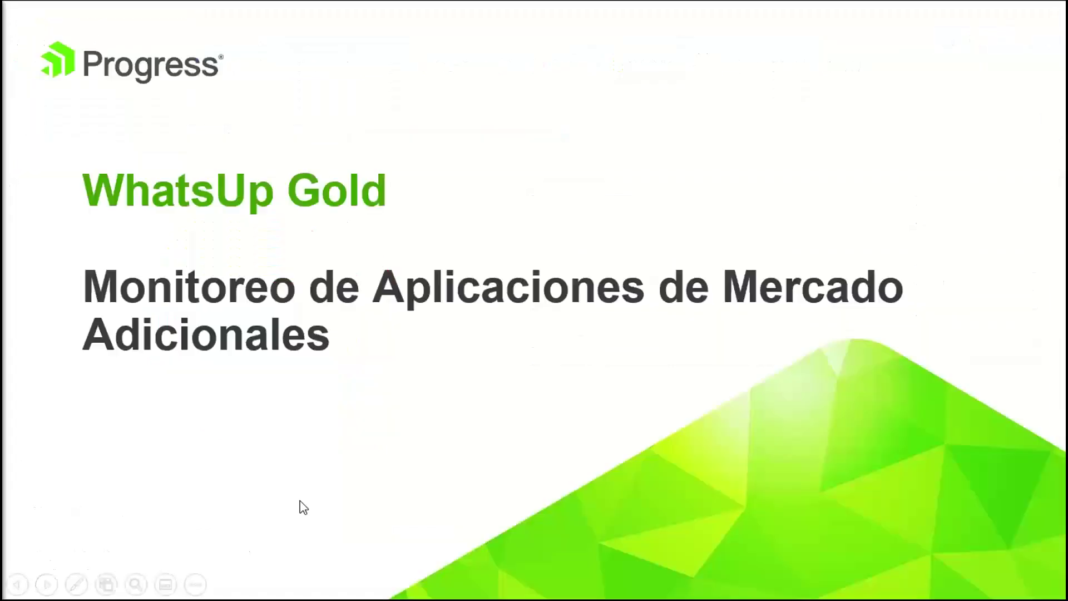
{"action": "key", "text": "Right"}
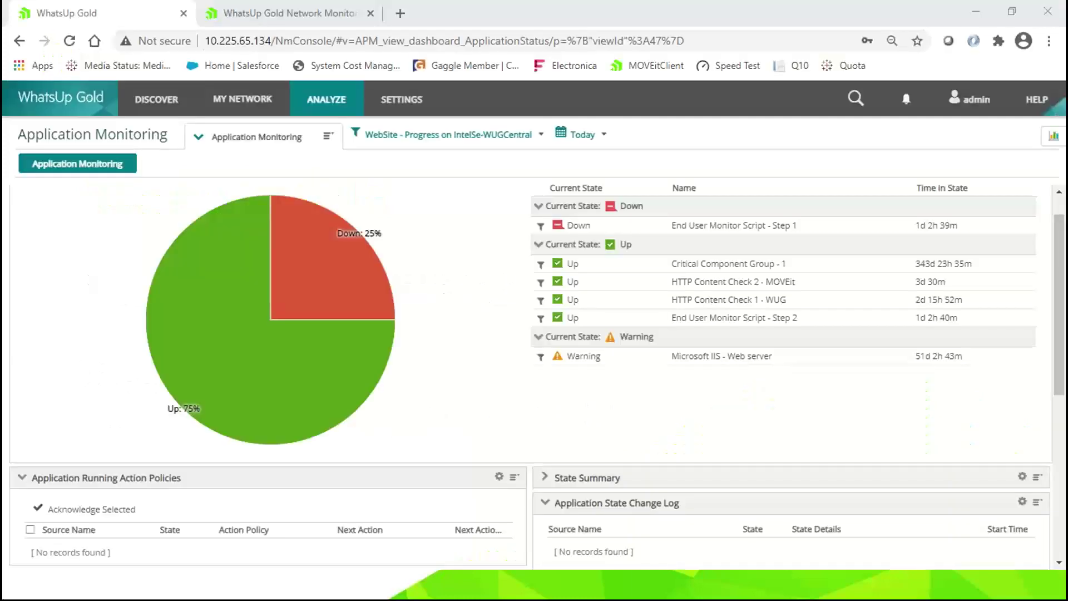
Load the progress.com home page in the browser tab showing the WhatsUp Gold network monitoring page
{"action": "left_click", "coordinate": [293, 15]}
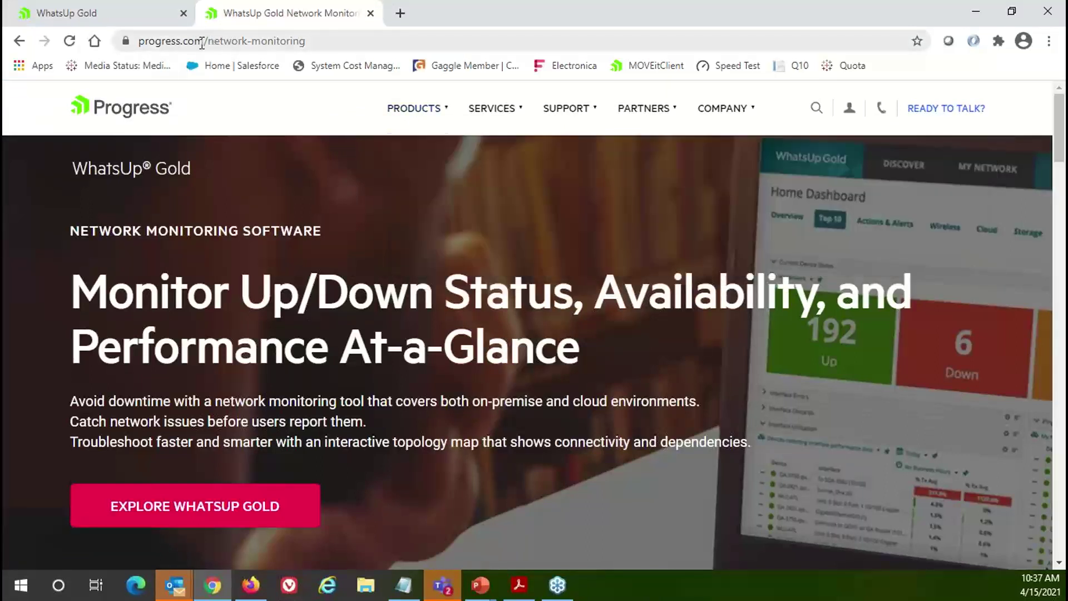
{"action": "left_click_drag", "start_coordinate": [203, 41], "coordinate": [559, 83]}
{"action": "key", "text": "BackSpace"}
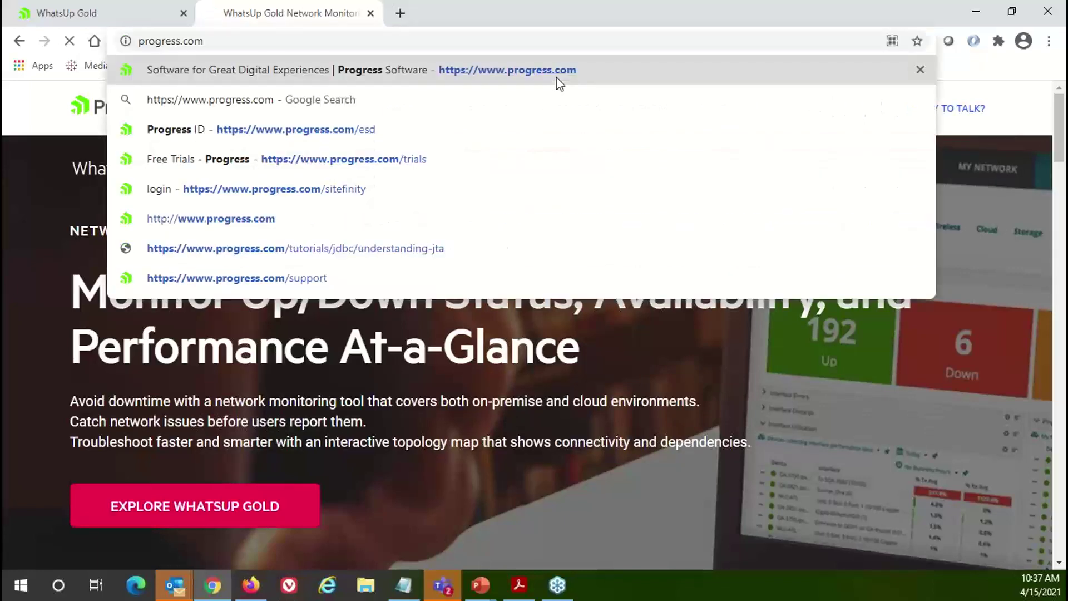
{"action": "key", "text": "Return"}
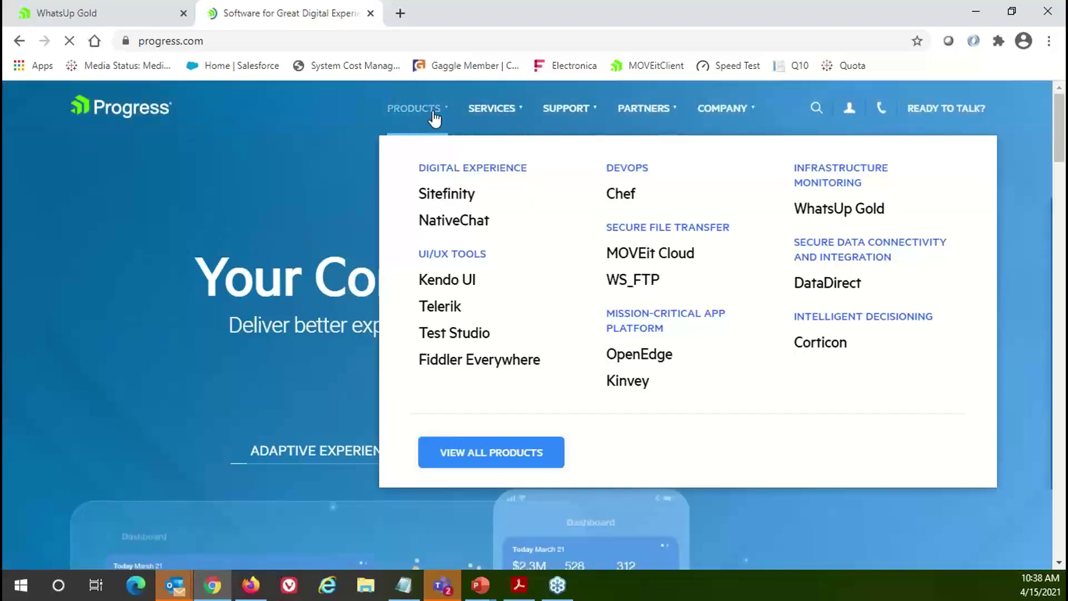
Open the WhatsUp Gold product page from the Progress website's product listing
{"action": "left_click", "coordinate": [433, 111]}
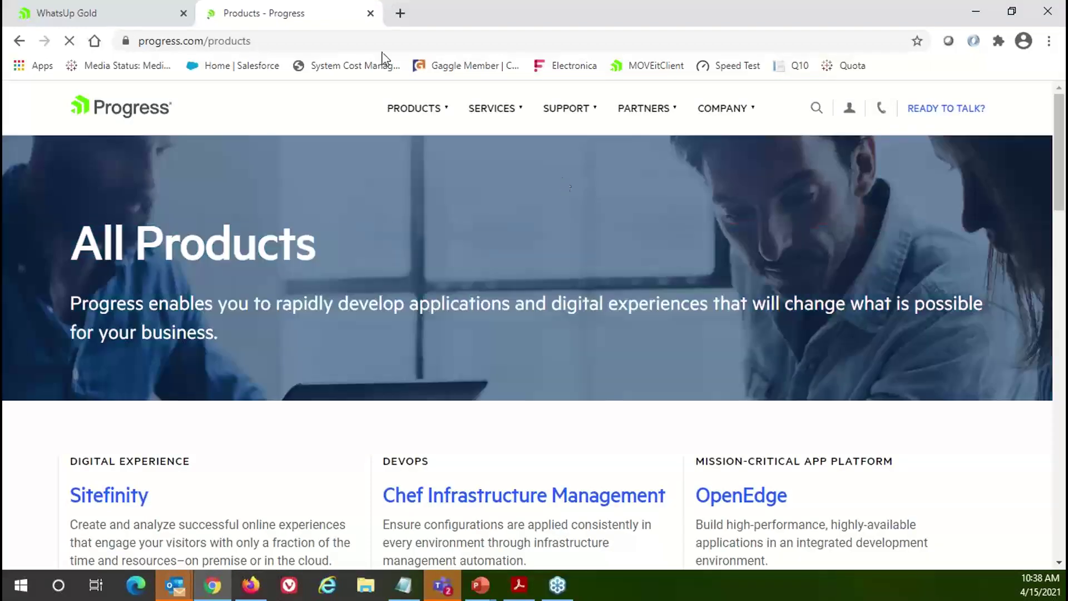
{"action": "left_click", "coordinate": [427, 118]}
{"action": "mouse_move", "coordinate": [424, 115]}
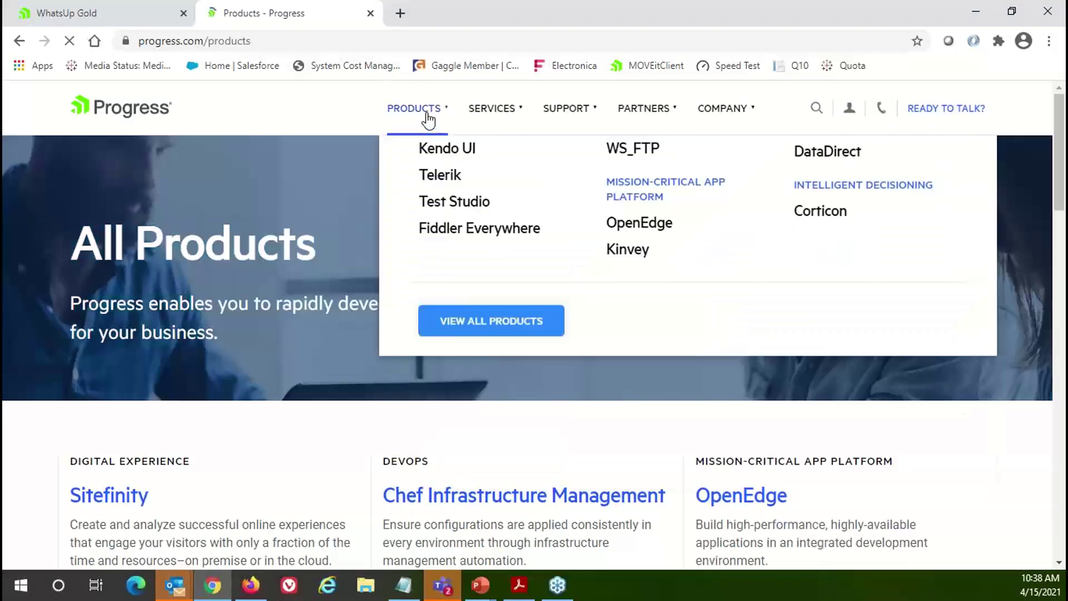
{"action": "left_click", "coordinate": [799, 219]}
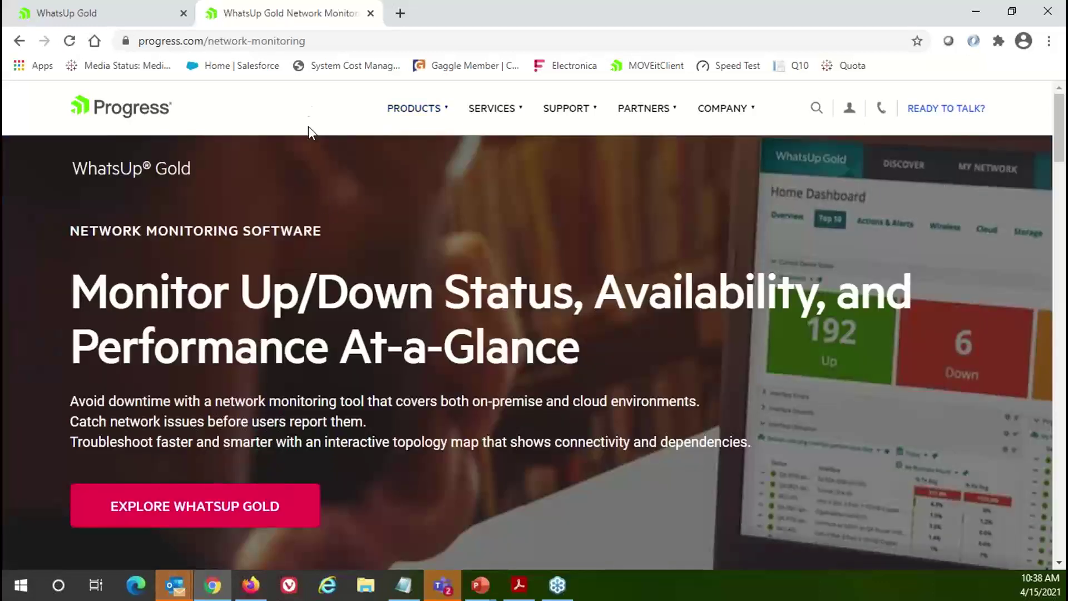
Go on to the dedicated WhatsUp Gold website and open its Editions and Licensing page
{"action": "left_click", "coordinate": [249, 505]}
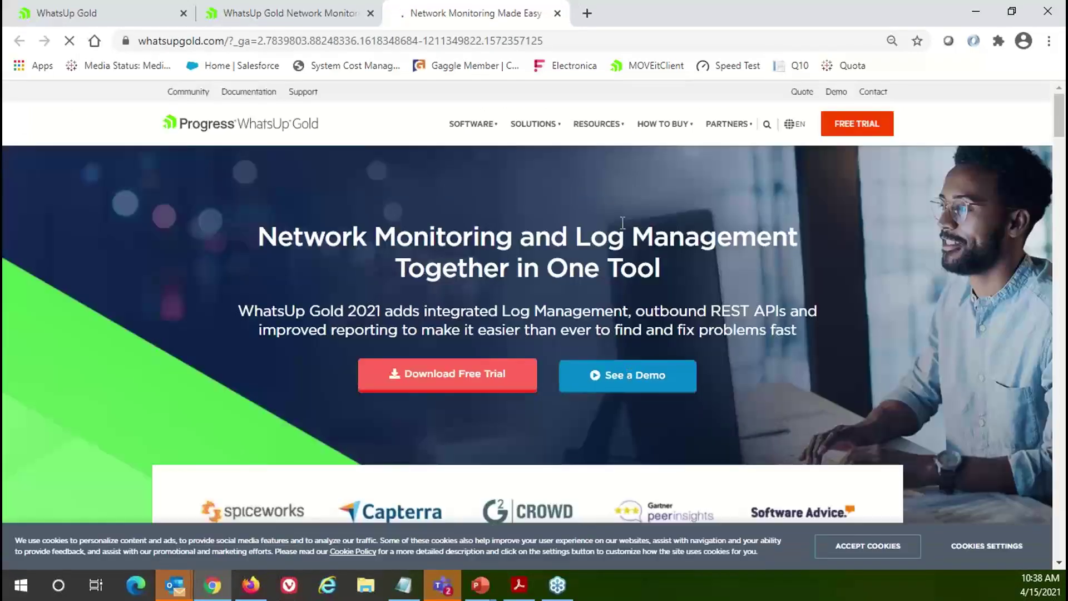
{"action": "mouse_move", "coordinate": [665, 125]}
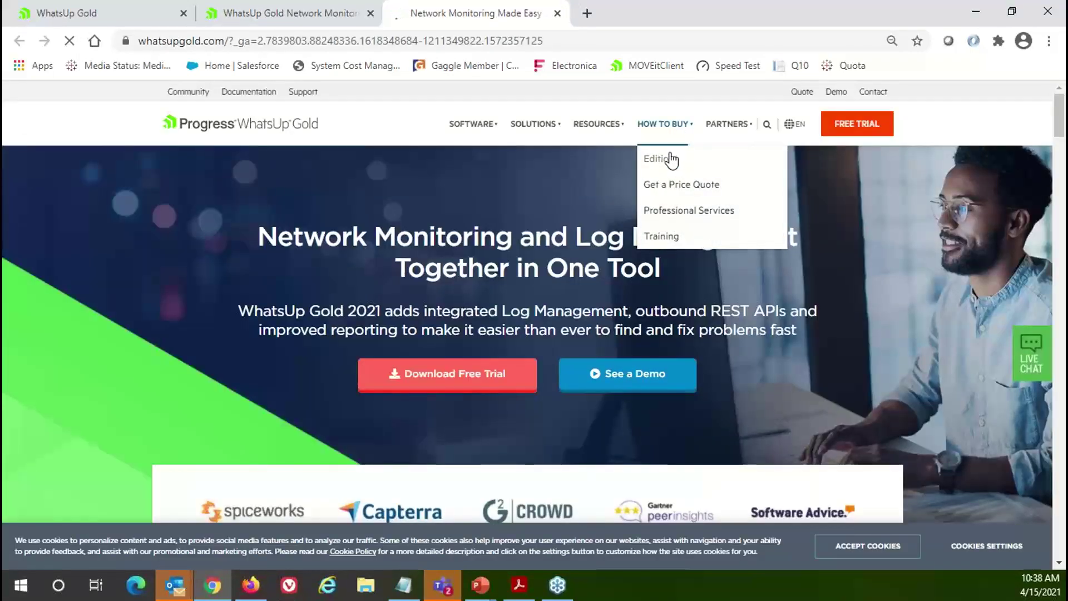
{"action": "left_click", "coordinate": [662, 159]}
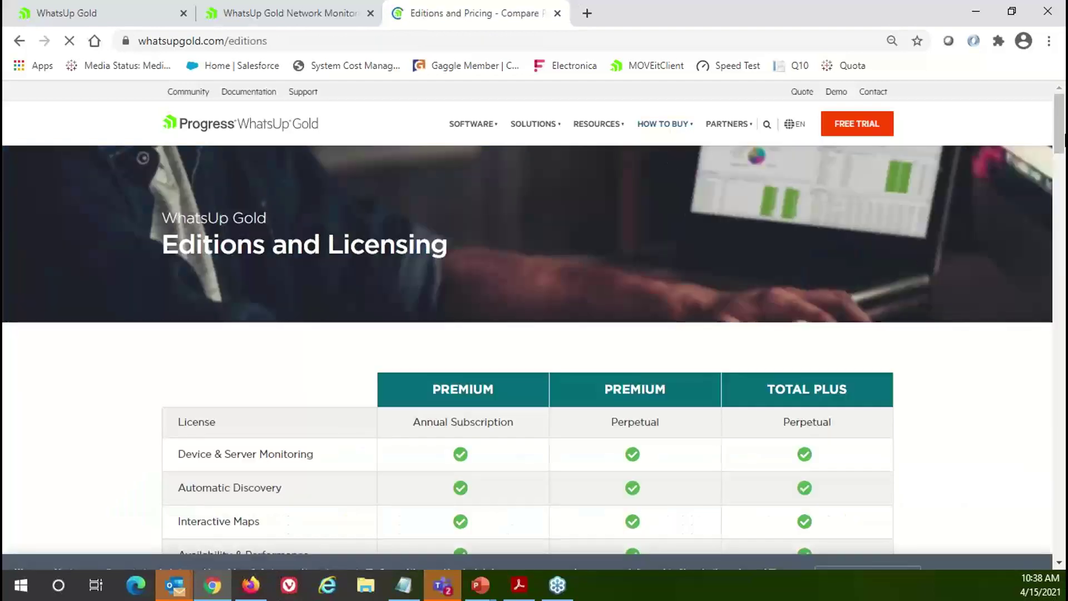